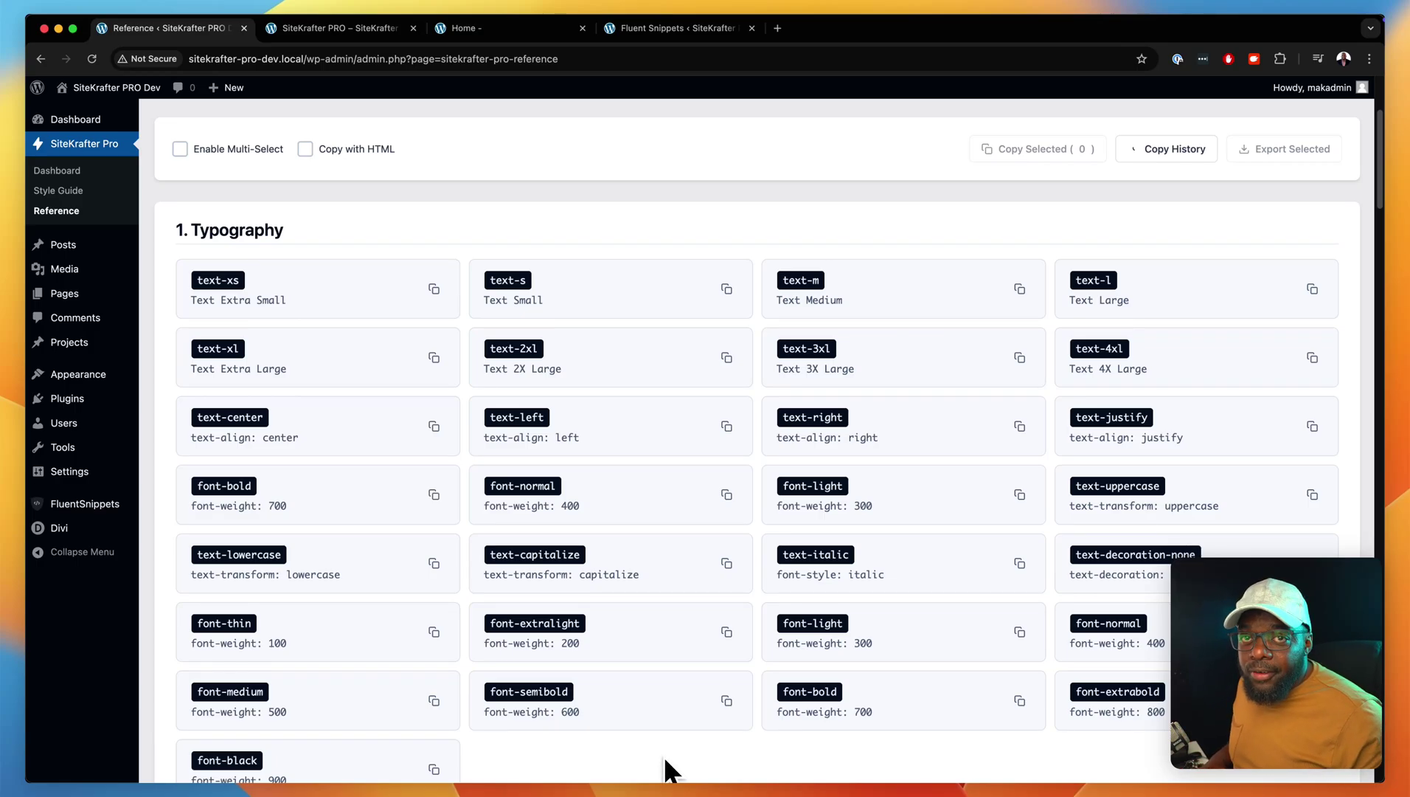
- Multi-select and copy text-3xl, font-light, text-justify, bg-gray-200 and p-l, then switch to the builder page
{"action": "left_click", "coordinate": [201, 153]}
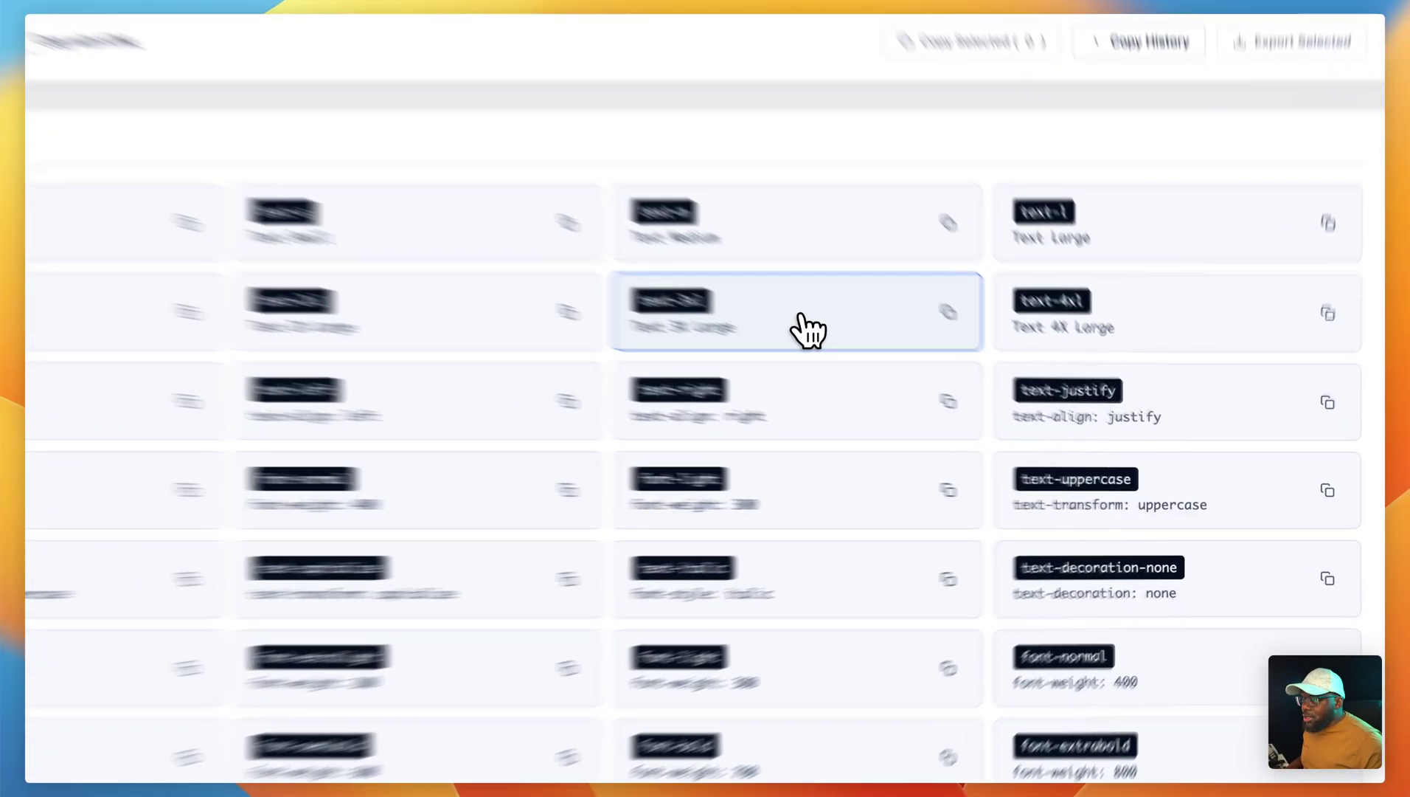
{"action": "left_click", "coordinate": [908, 363]}
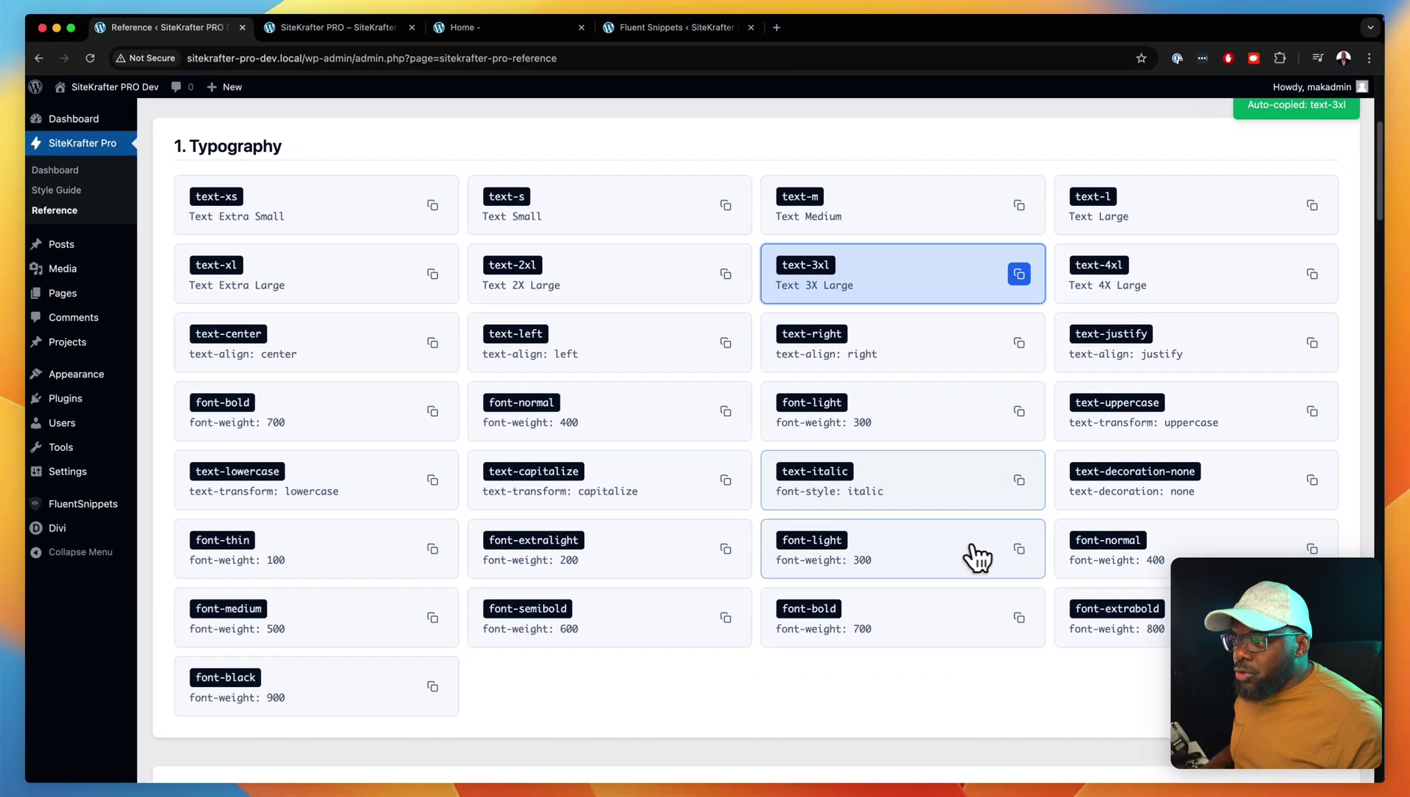
{"action": "left_click", "coordinate": [921, 564]}
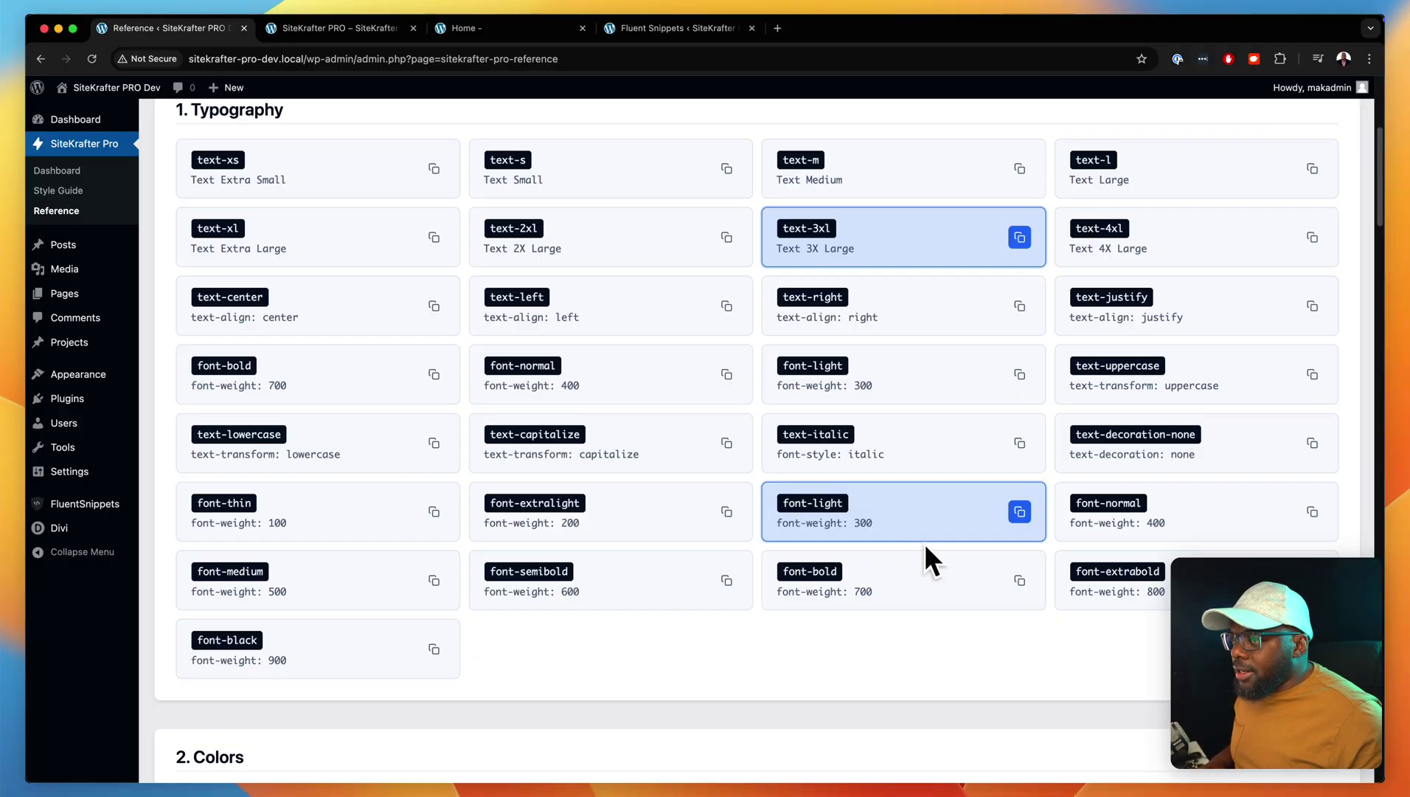
{"action": "left_click", "coordinate": [1221, 314]}
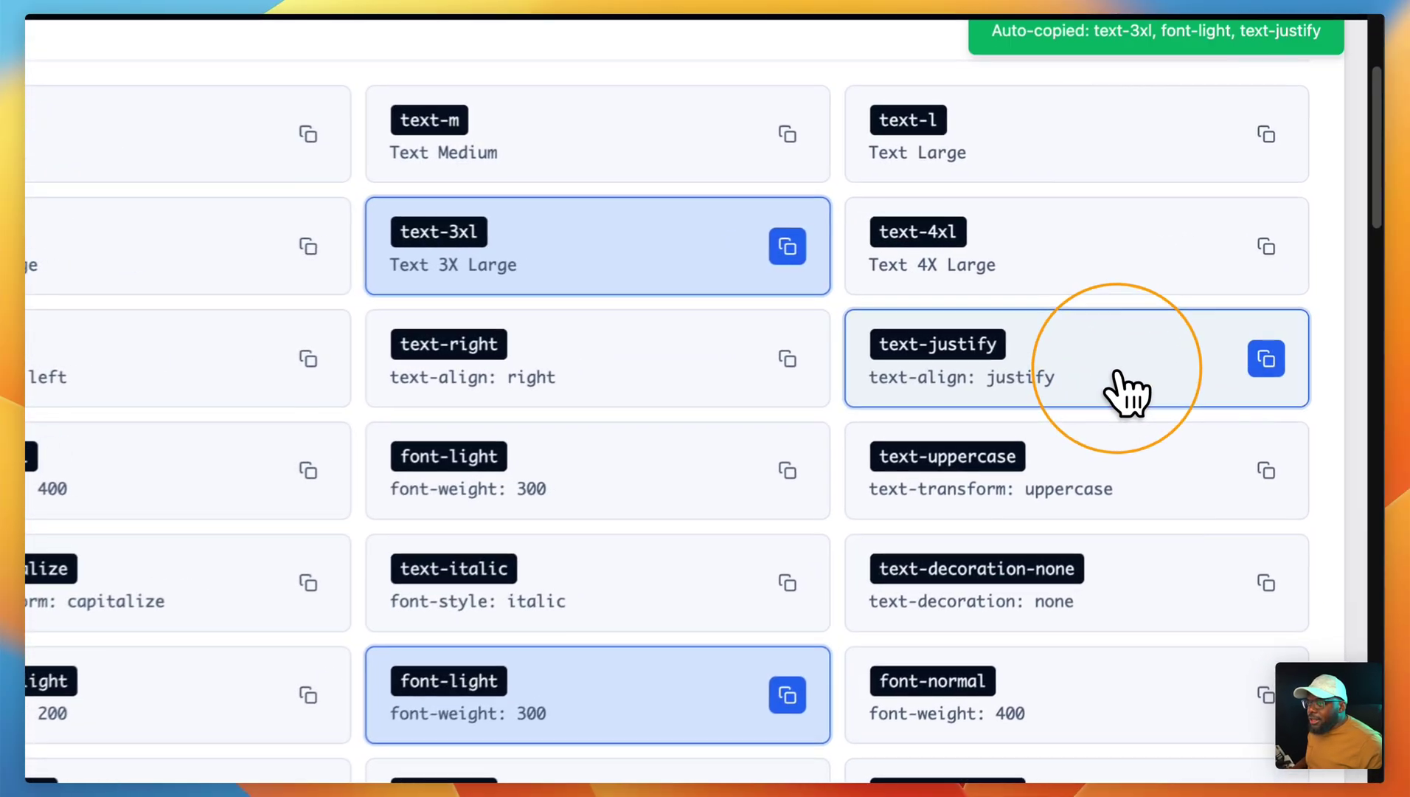
{"action": "scroll", "coordinate": [1116, 373], "scroll_direction": "down", "scroll_amount": 6}
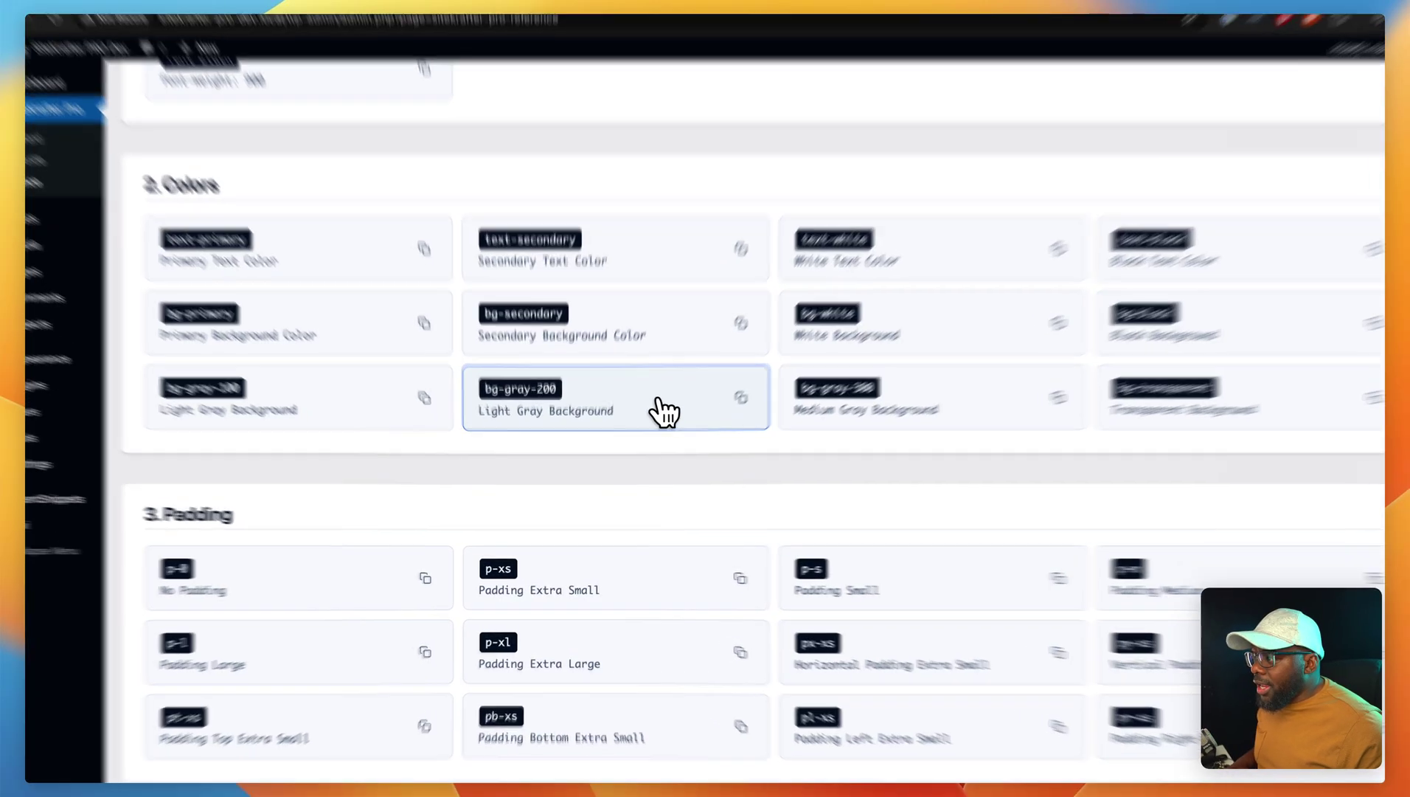
{"action": "left_click", "coordinate": [636, 404]}
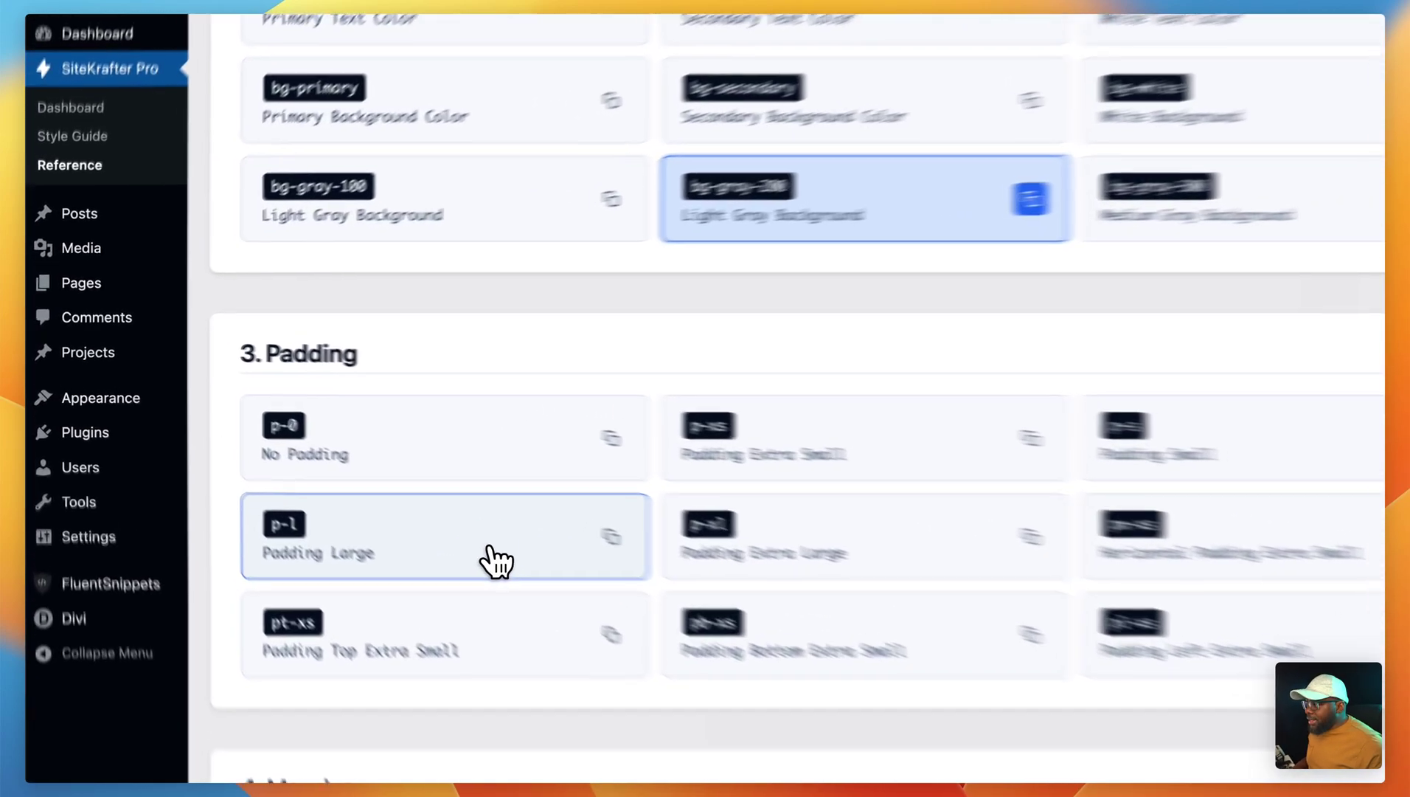
{"action": "left_click", "coordinate": [351, 481]}
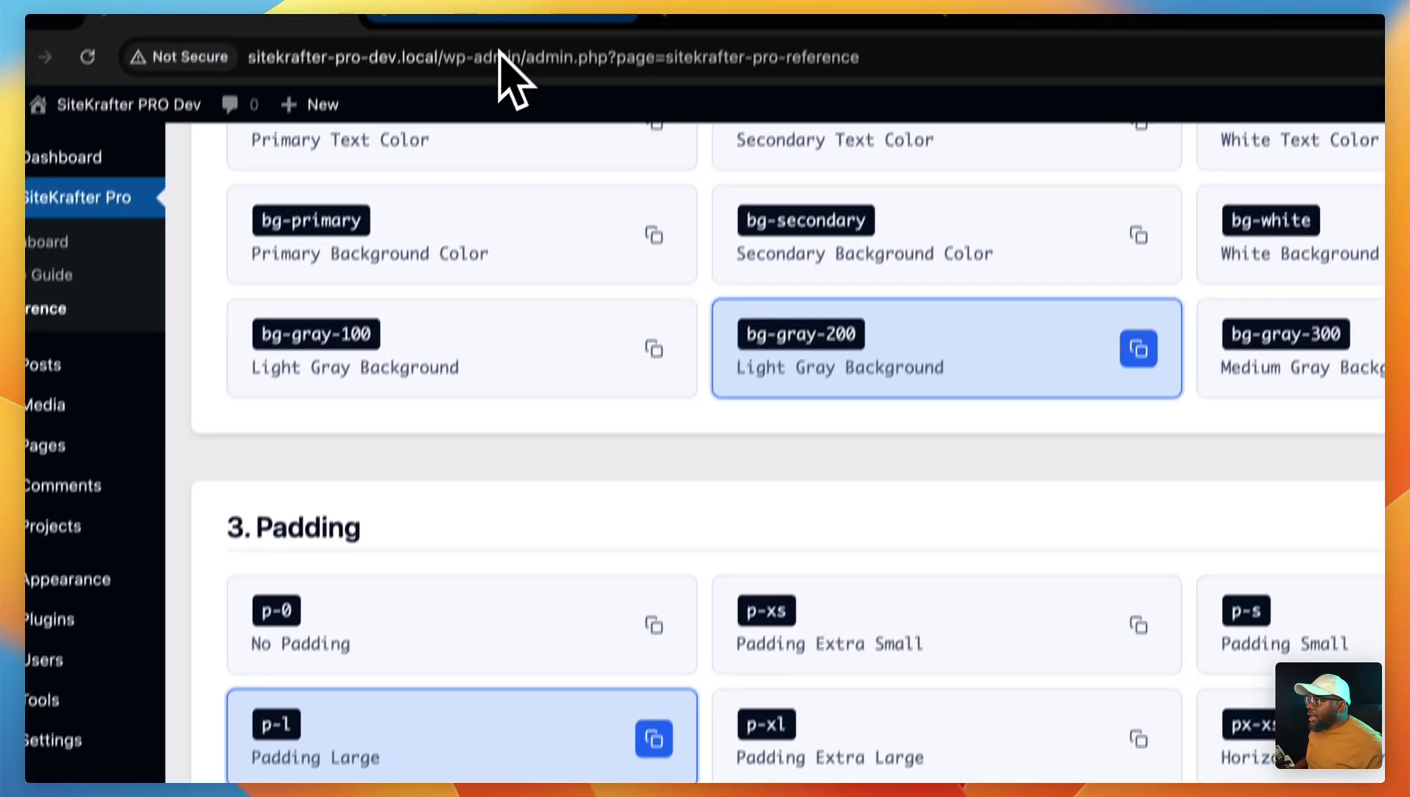
{"action": "left_click", "coordinate": [504, 33]}
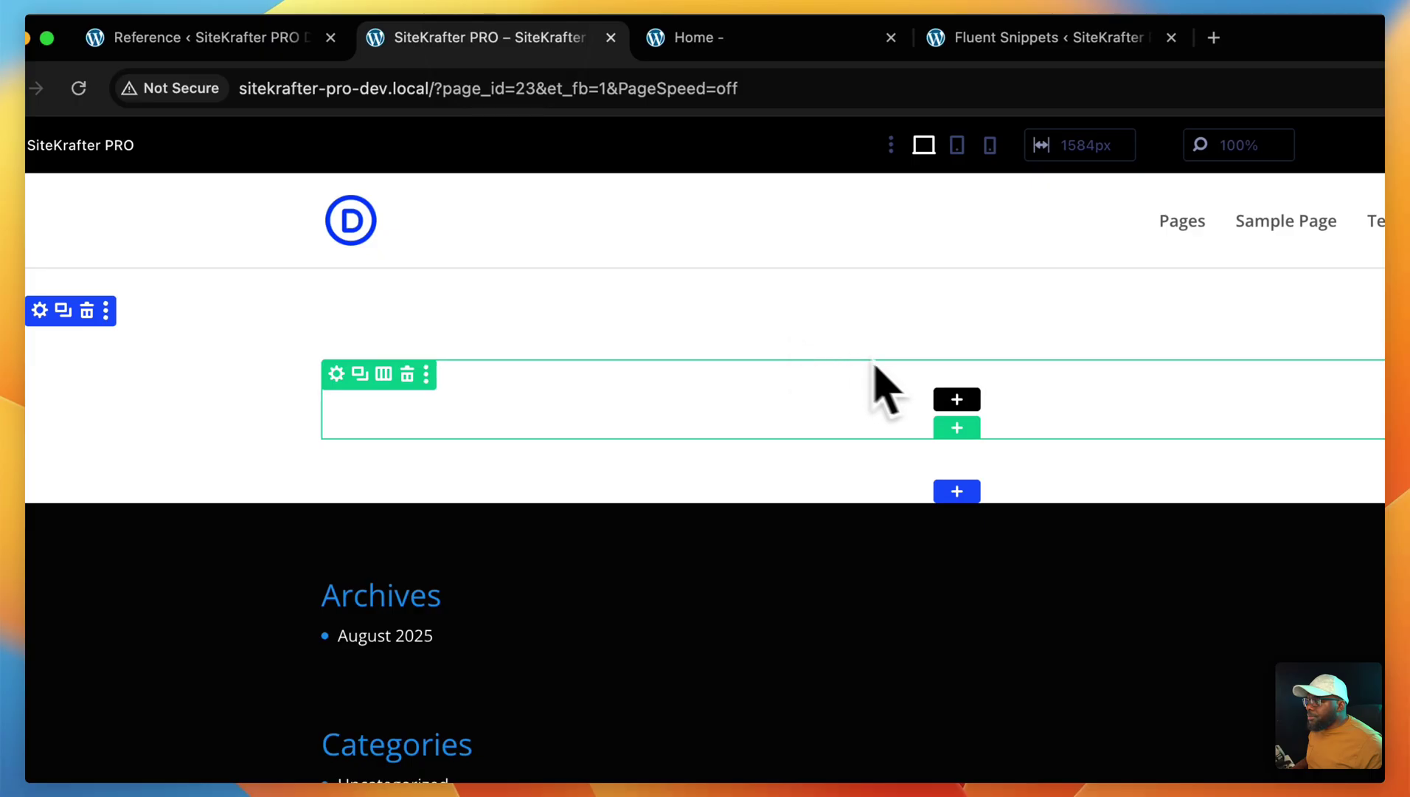
- Insert a Text module into the row via the module search
{"action": "left_click", "coordinate": [967, 399]}
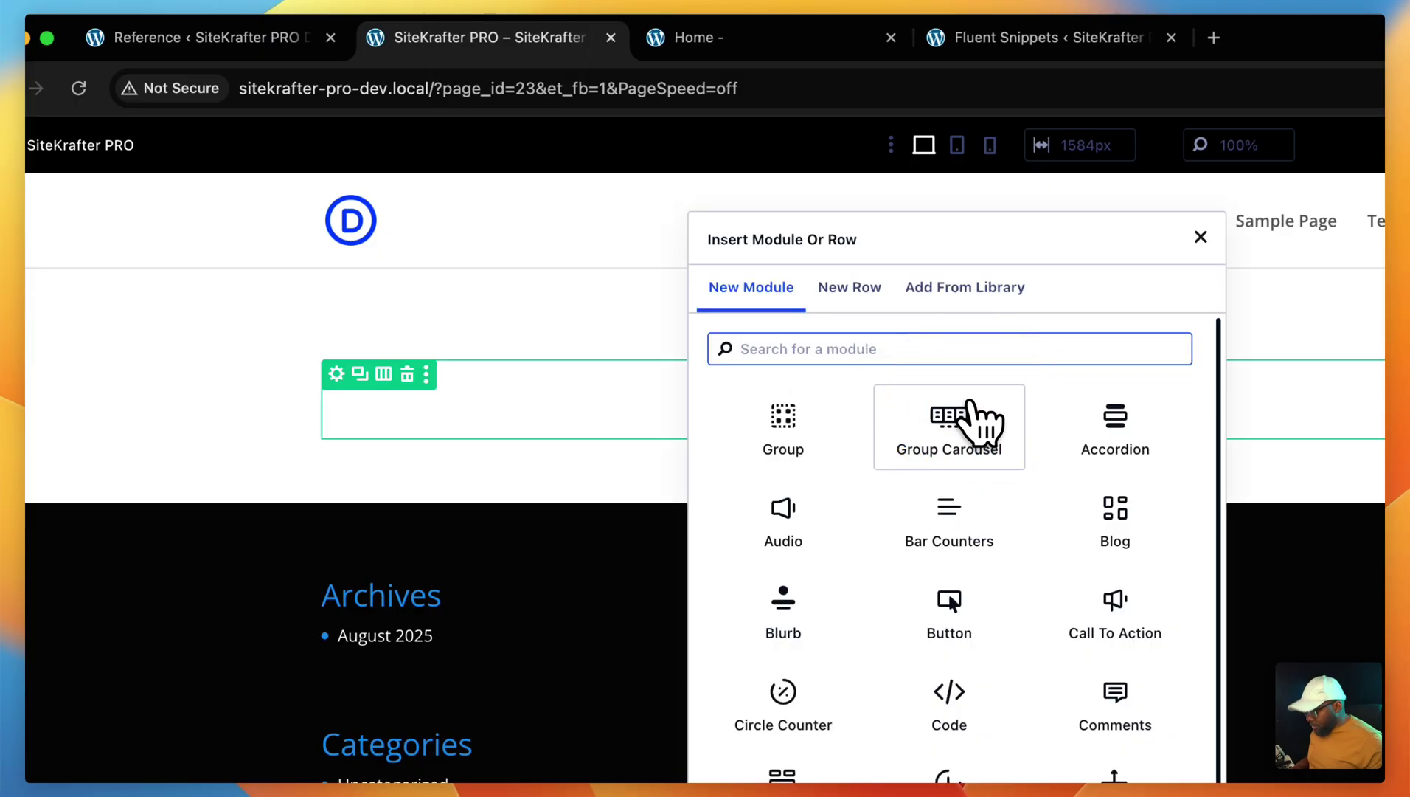
{"action": "type", "text": "text"}
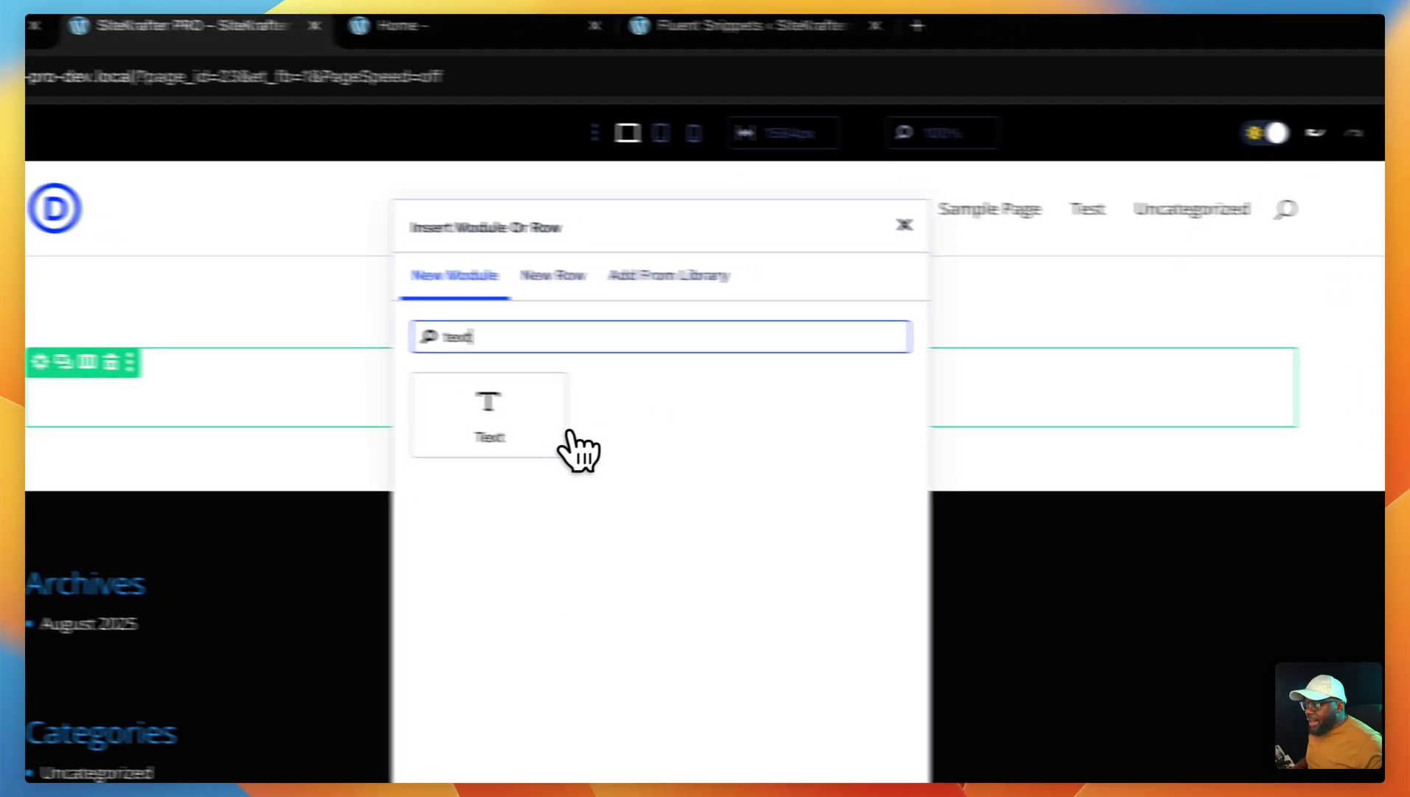
{"action": "left_click", "coordinate": [786, 426]}
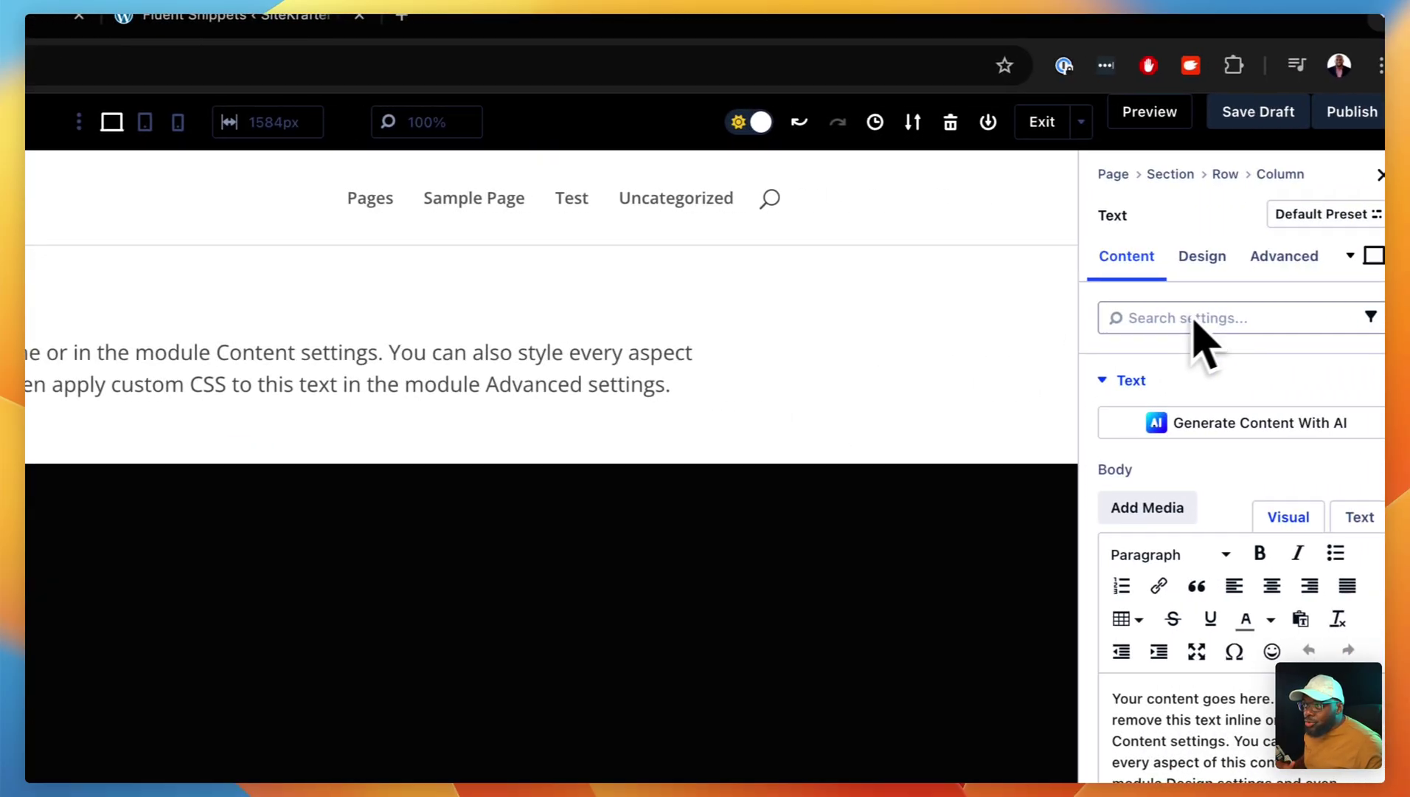
- Paste the copied utility classes into the module's Advanced CSS Class field
{"action": "left_click", "coordinate": [1260, 258]}
{"action": "left_click", "coordinate": [1215, 379]}
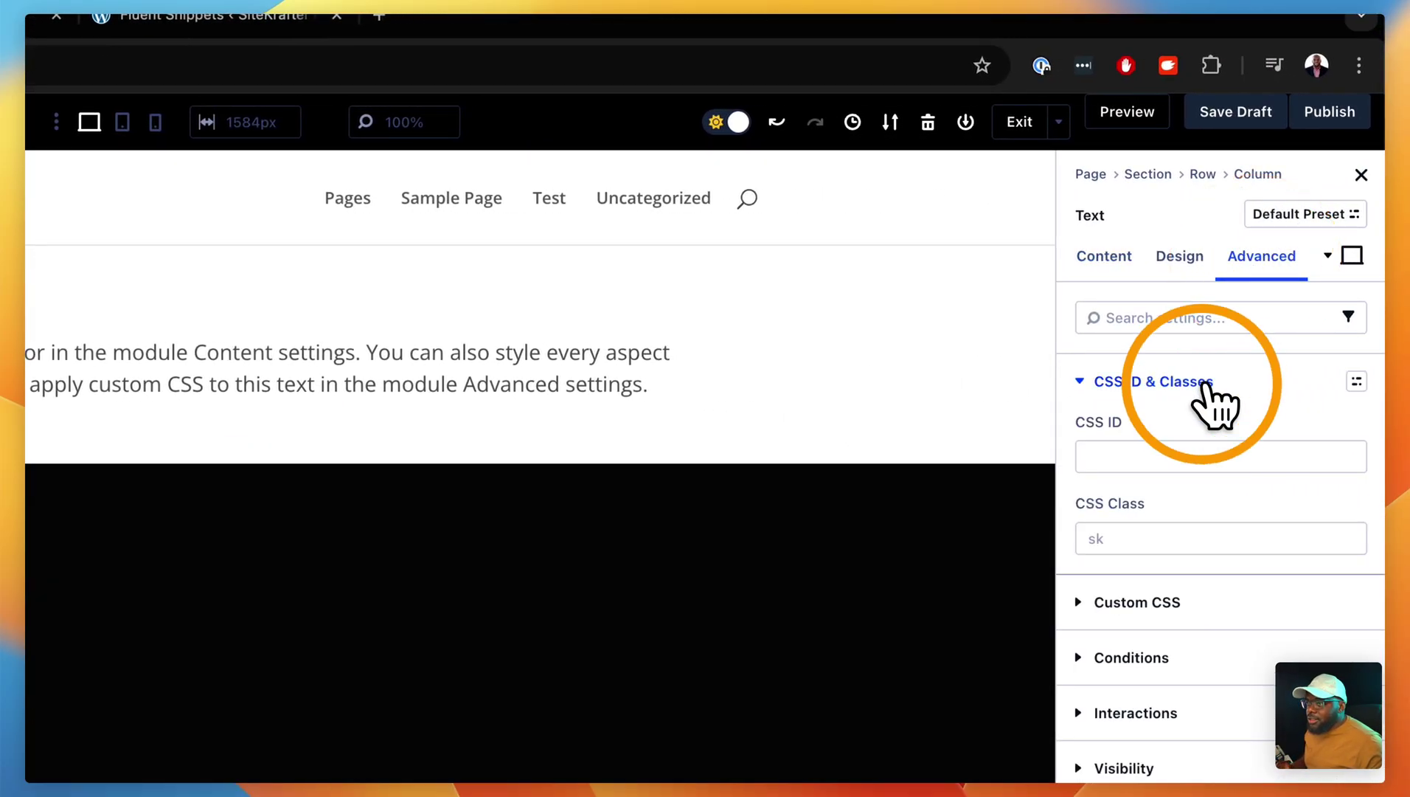
{"action": "left_click", "coordinate": [1124, 532]}
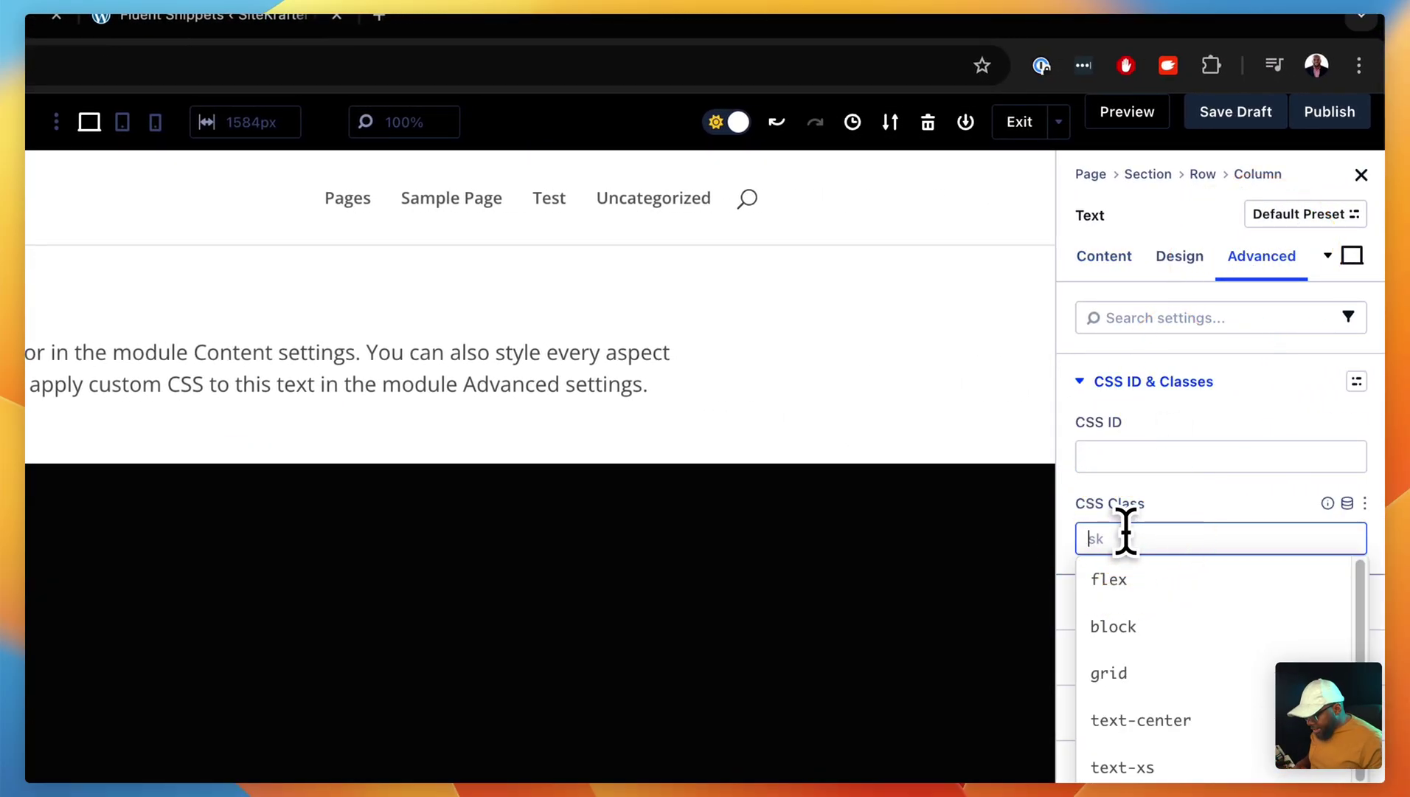
{"action": "key", "text": "super+v"}
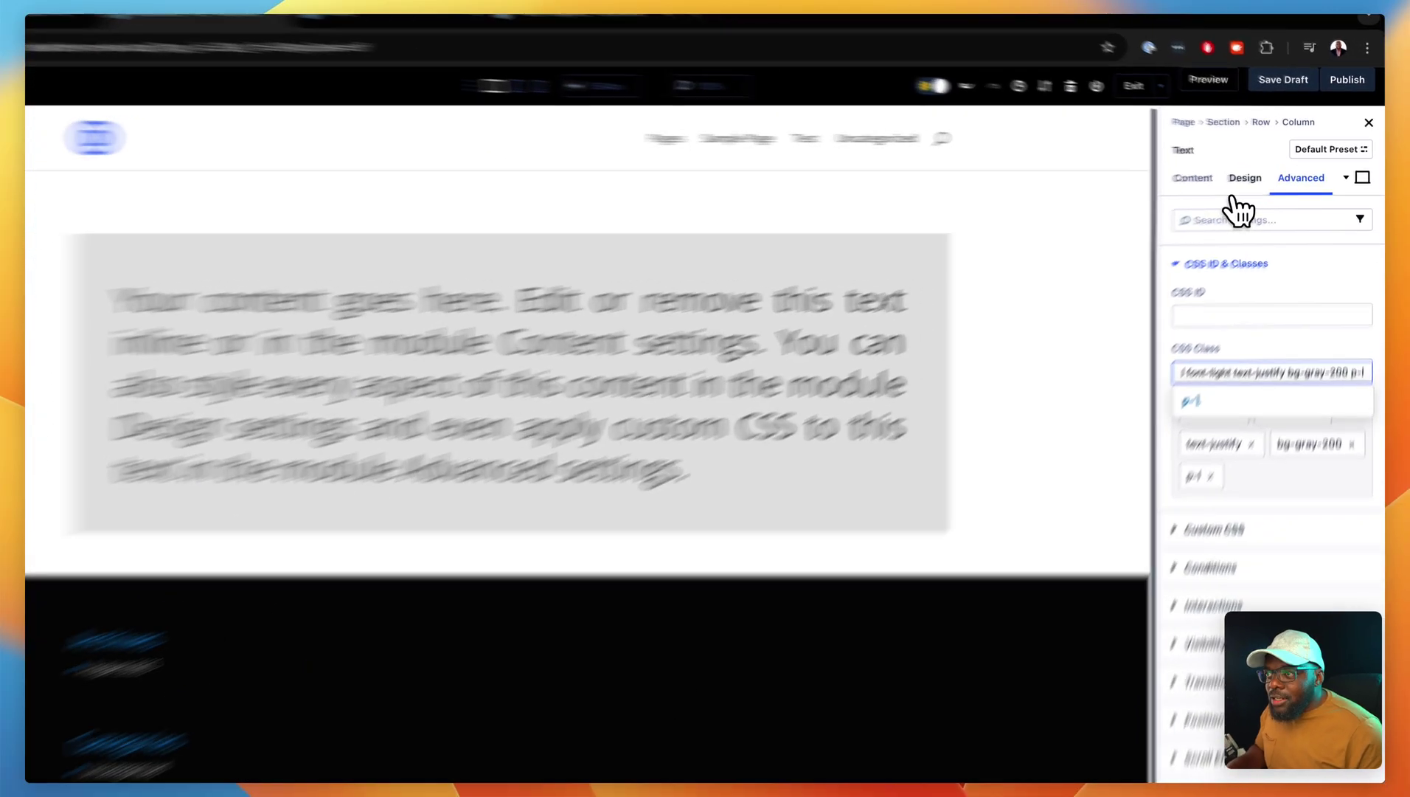
{"action": "left_click", "coordinate": [1258, 175]}
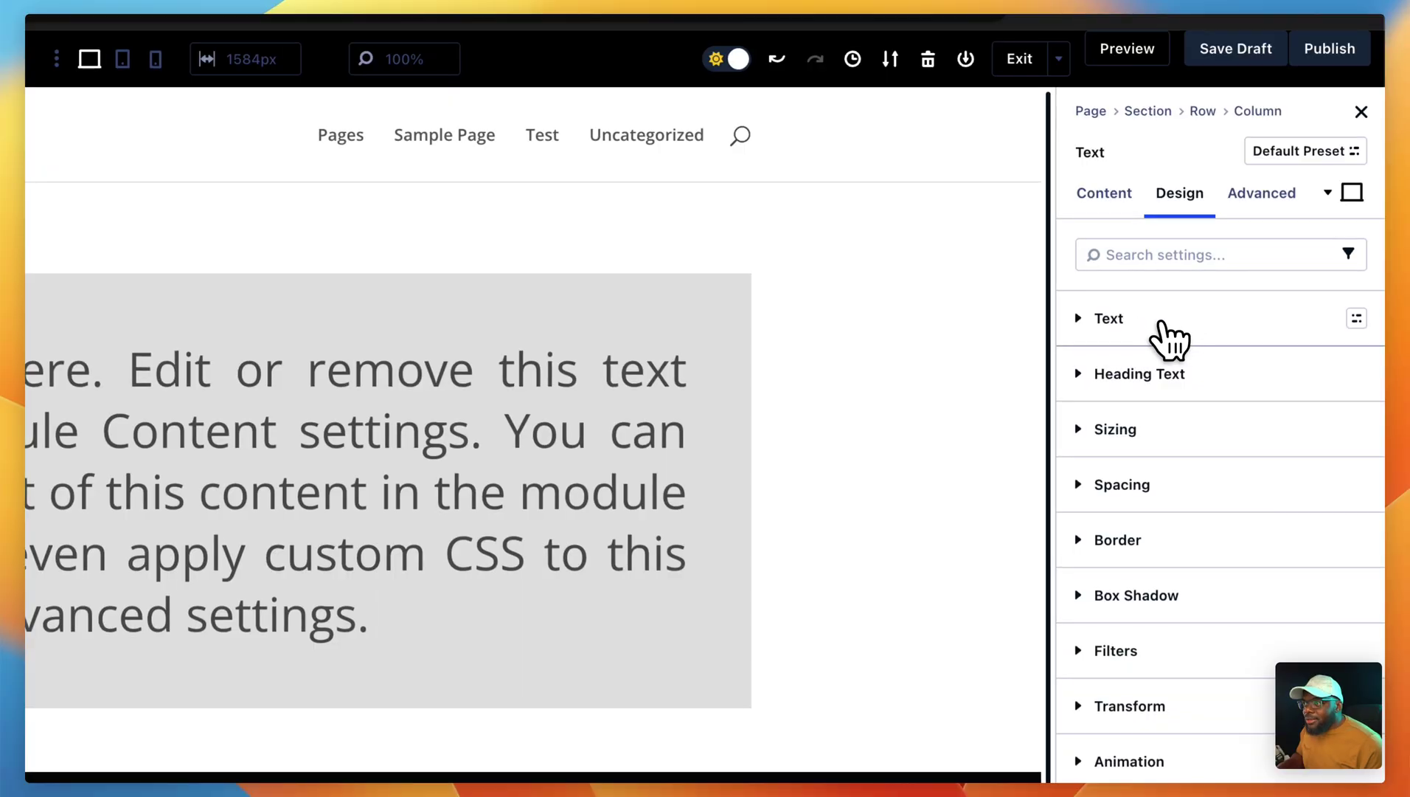
- Confirm the module's Design Text and Spacing settings are still at defaults
{"action": "left_click", "coordinate": [1156, 317]}
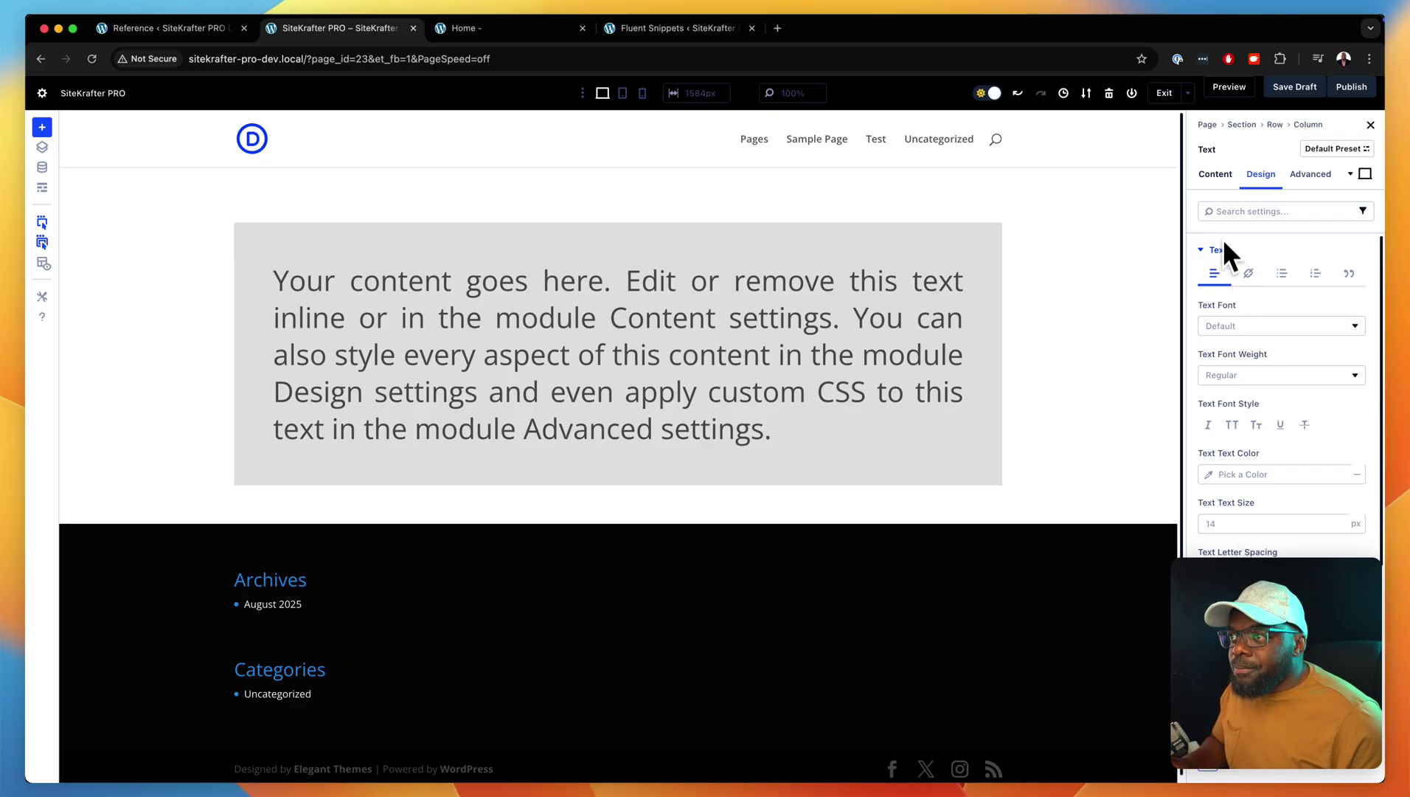
{"action": "scroll", "coordinate": [1281, 408], "scroll_direction": "down", "scroll_amount": 5}
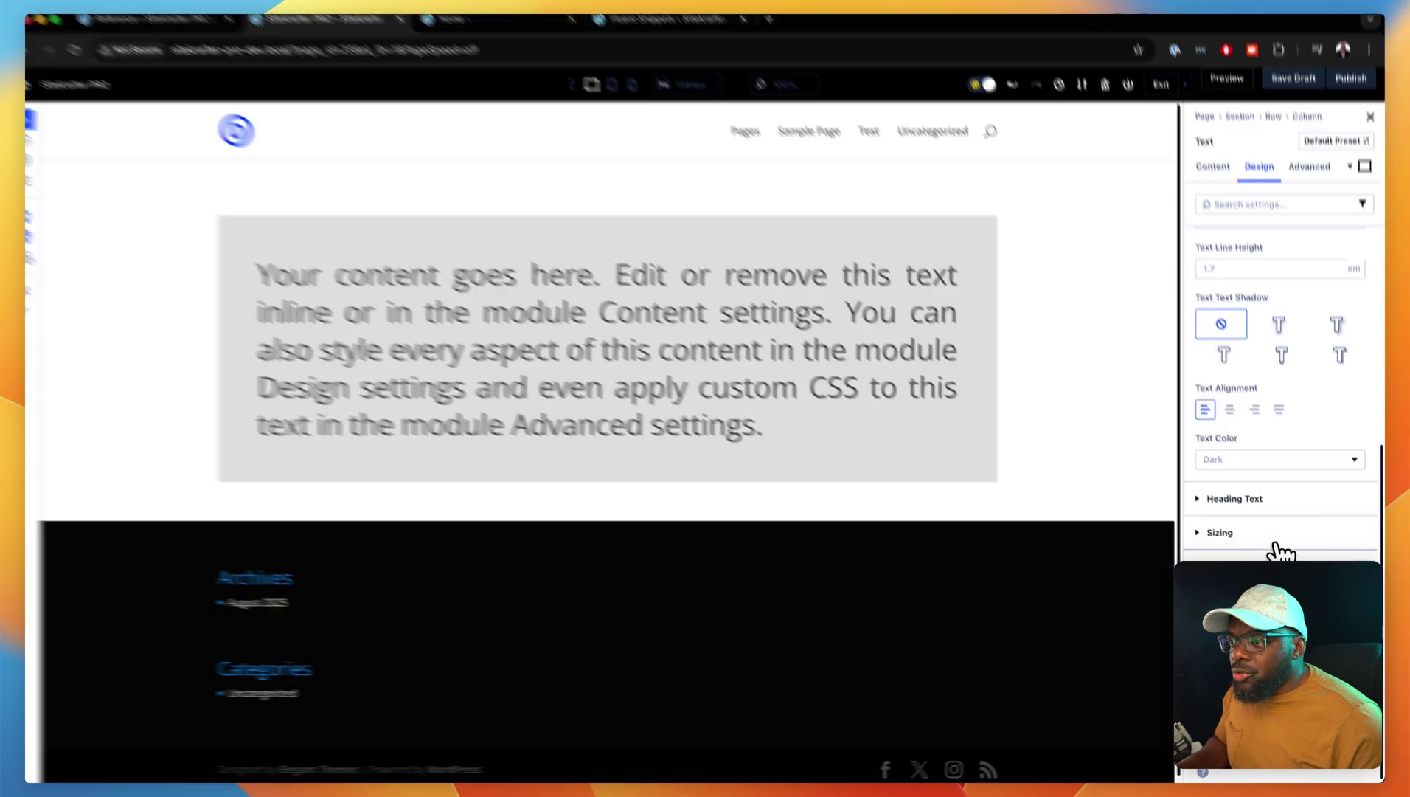
{"action": "left_click", "coordinate": [1281, 559]}
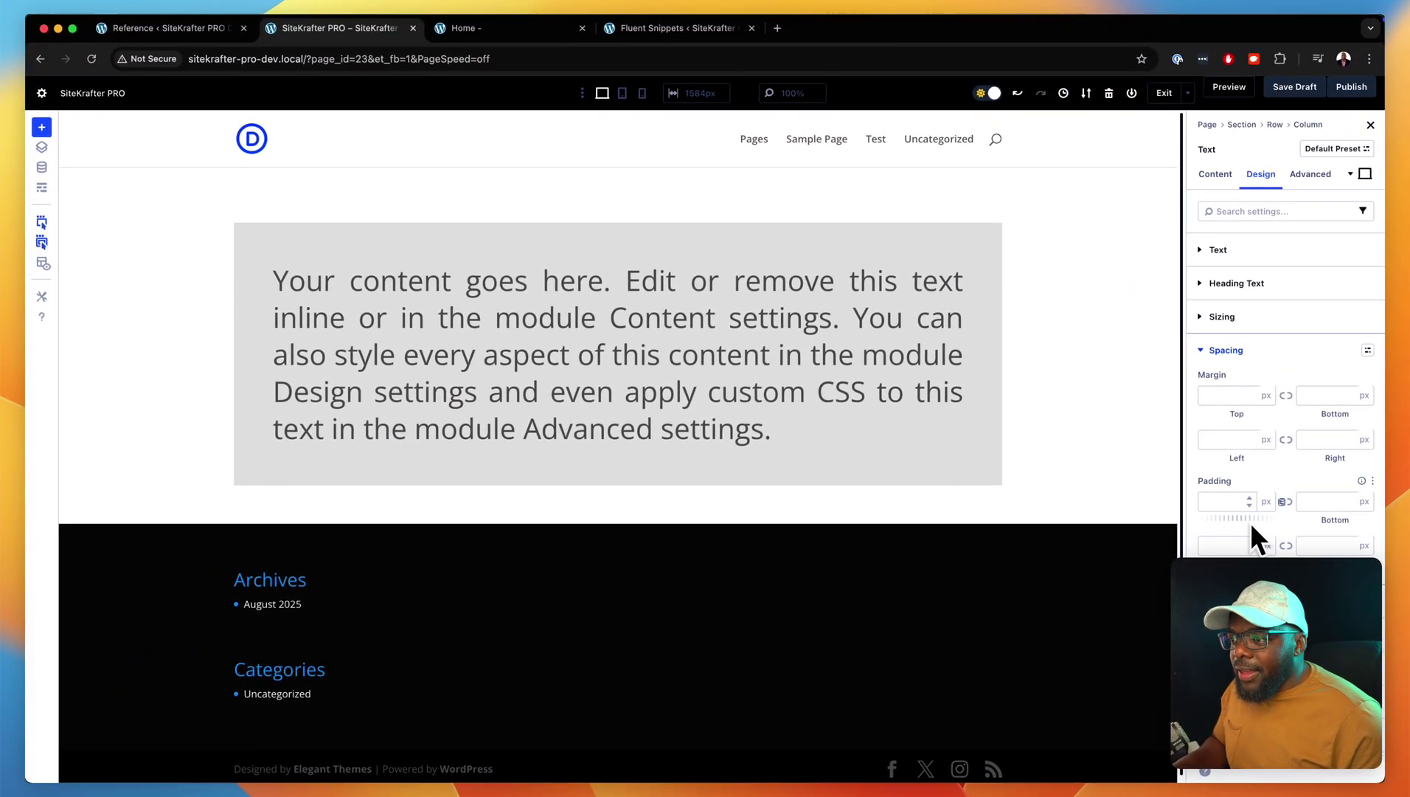
- Confirm the Content Background is empty, then return to the class Reference page
{"action": "left_click", "coordinate": [1215, 174]}
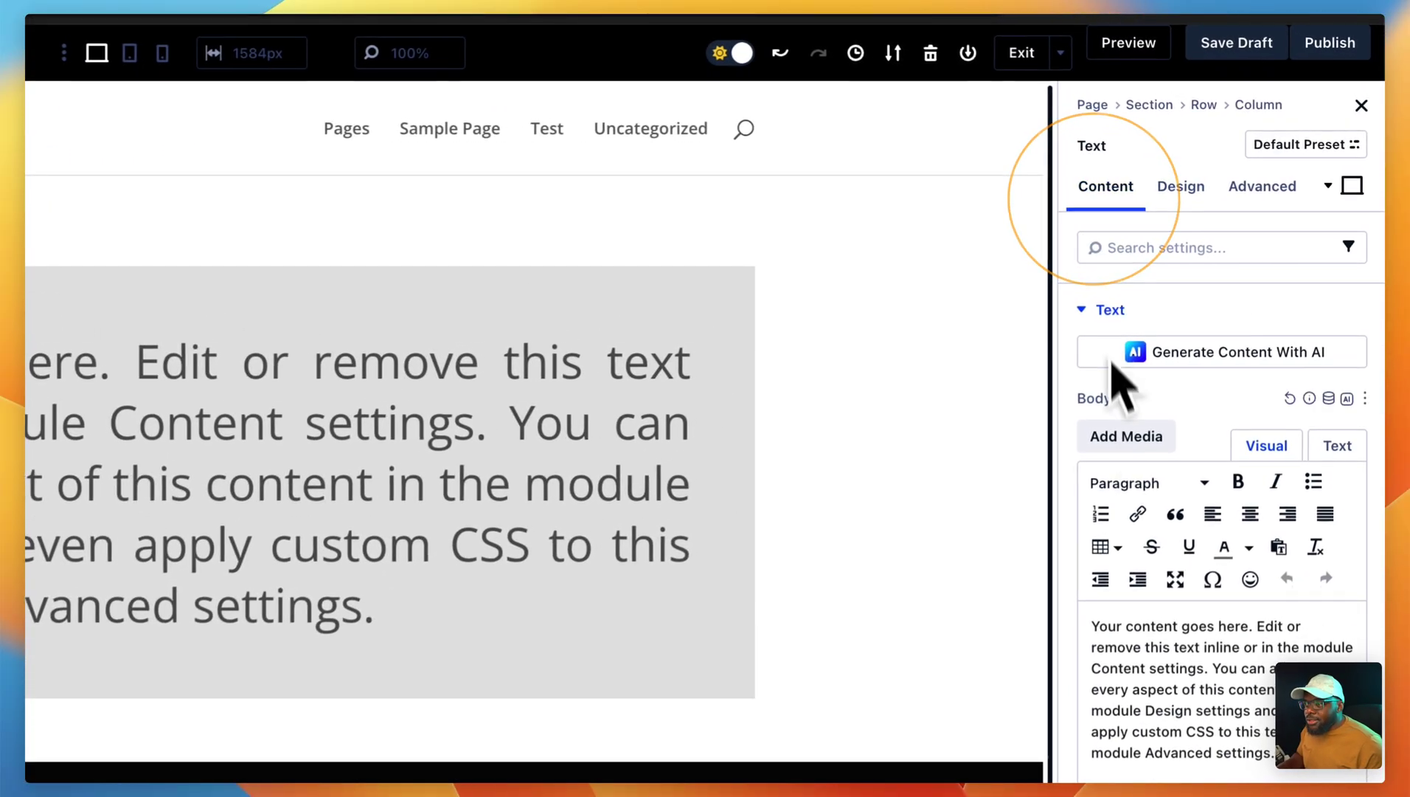
{"action": "scroll", "coordinate": [1217, 664], "scroll_direction": "down", "scroll_amount": 10}
{"action": "left_click", "coordinate": [1201, 492]}
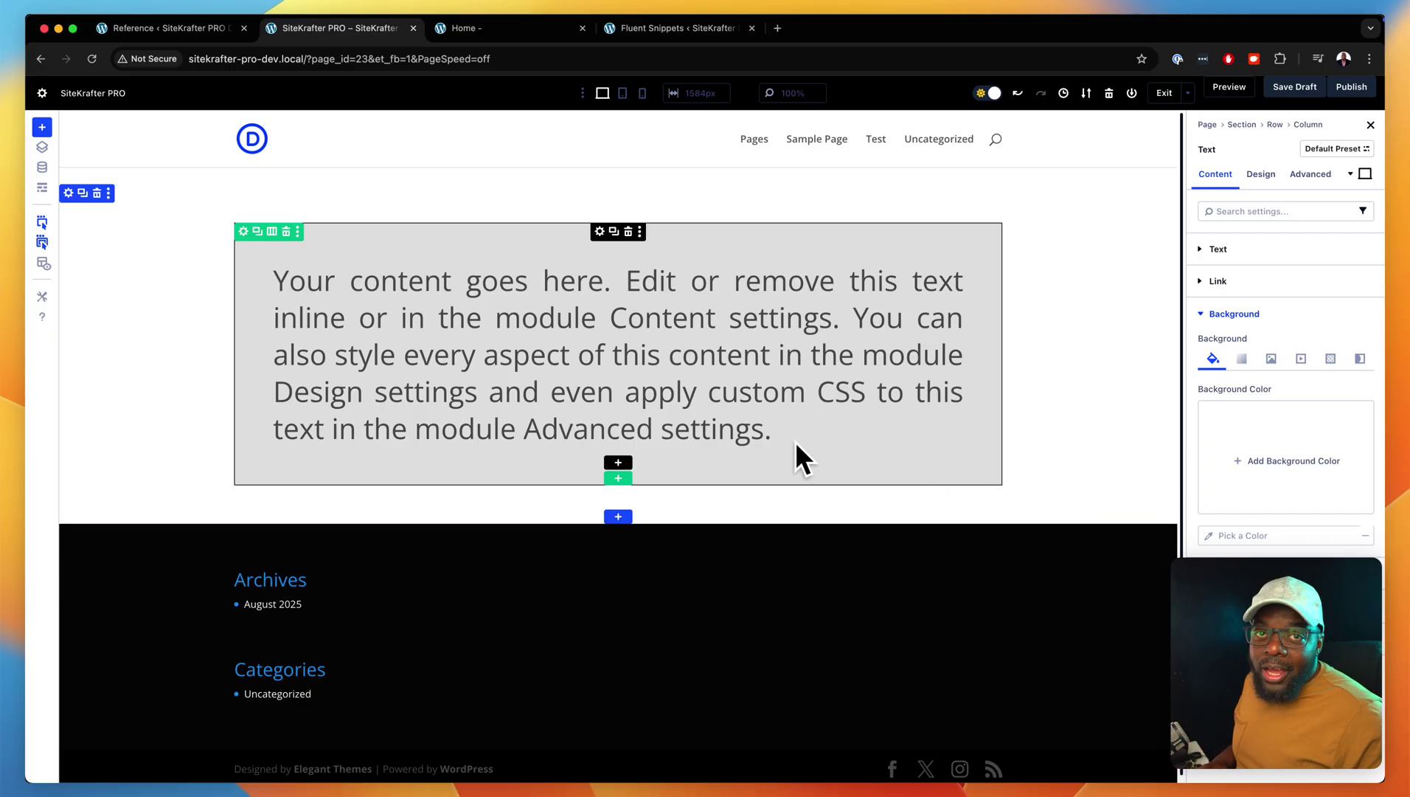
{"action": "left_click", "coordinate": [186, 28]}
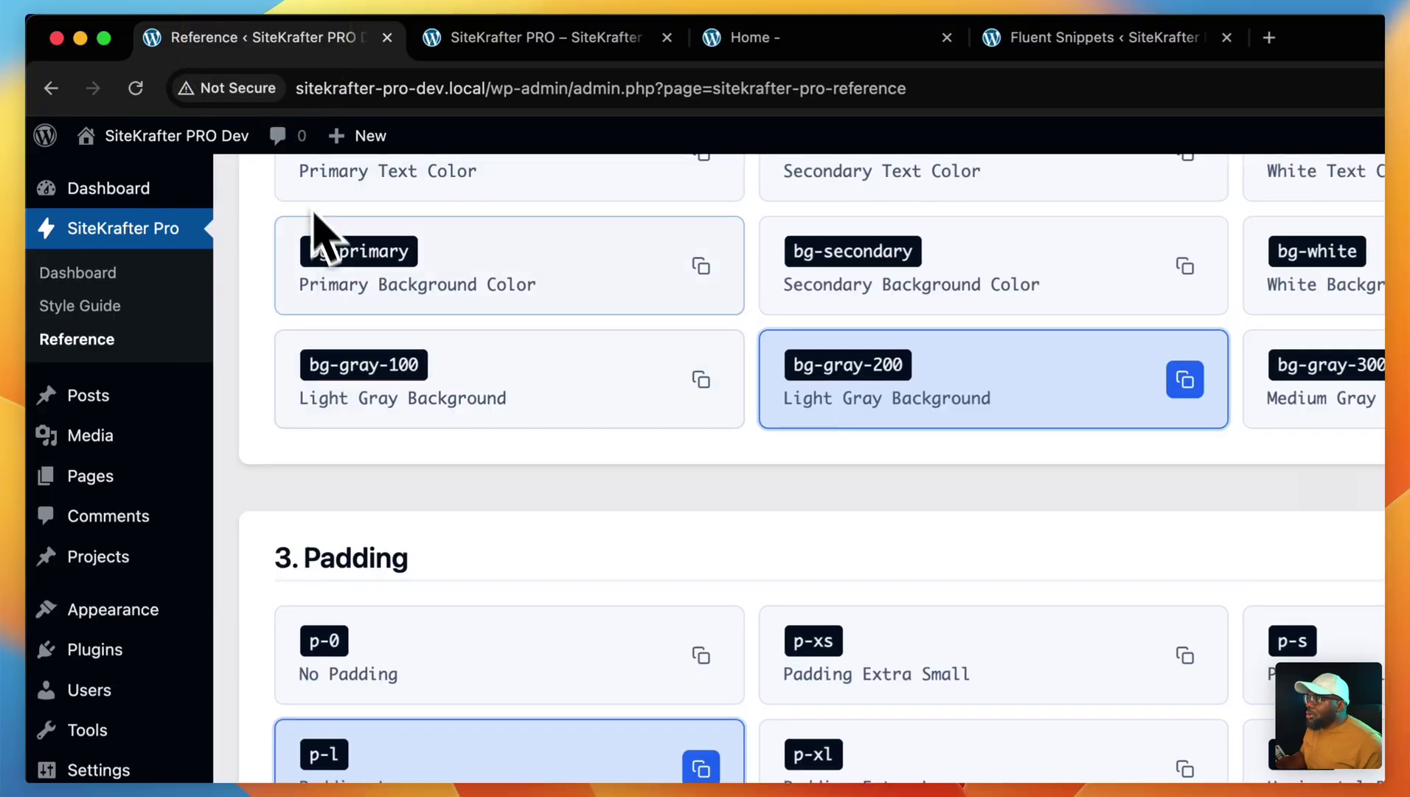
- From the SiteKrafter Pro dashboard, open the 'What Is SiteKrafter PRO?' documentation article
{"action": "left_click", "coordinate": [124, 235]}
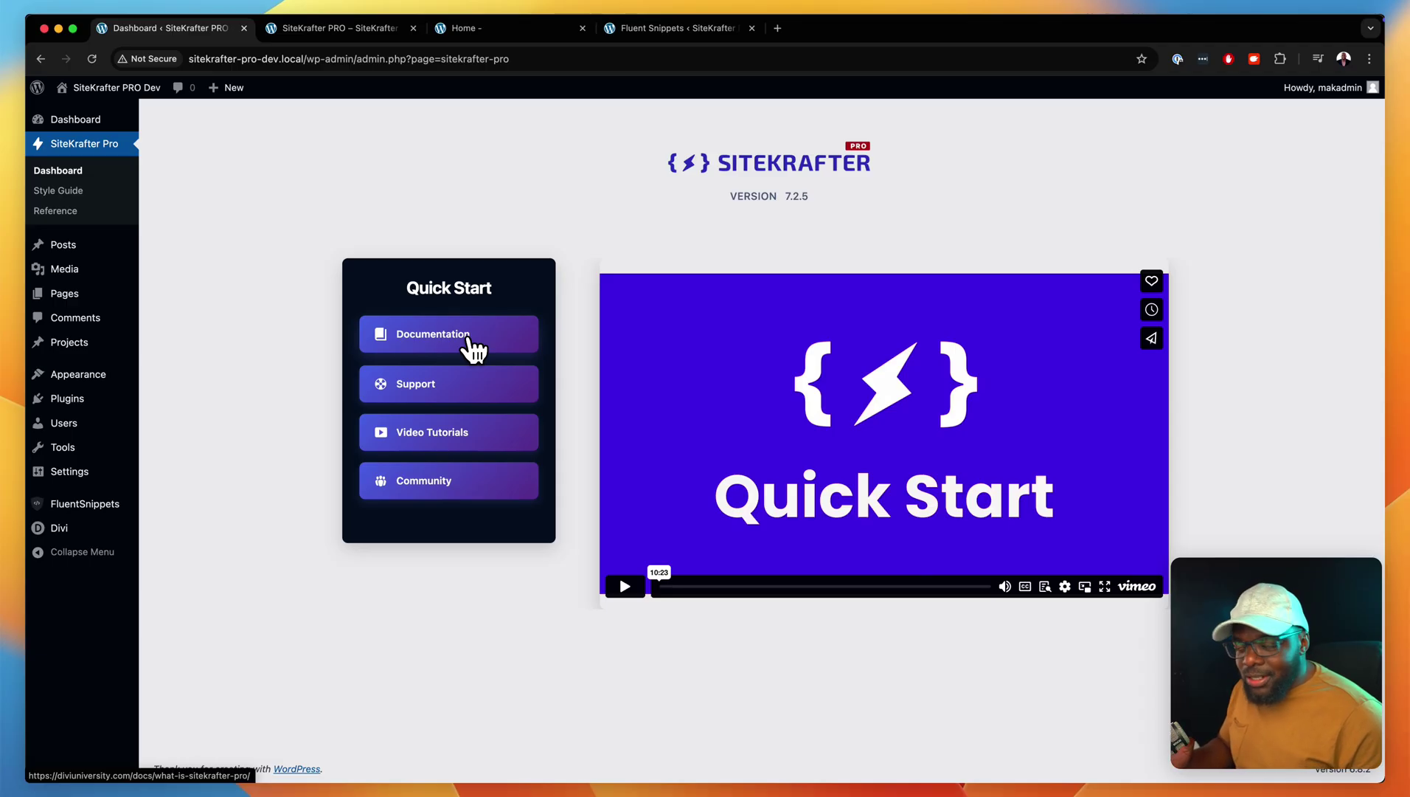
{"action": "left_click", "coordinate": [469, 341]}
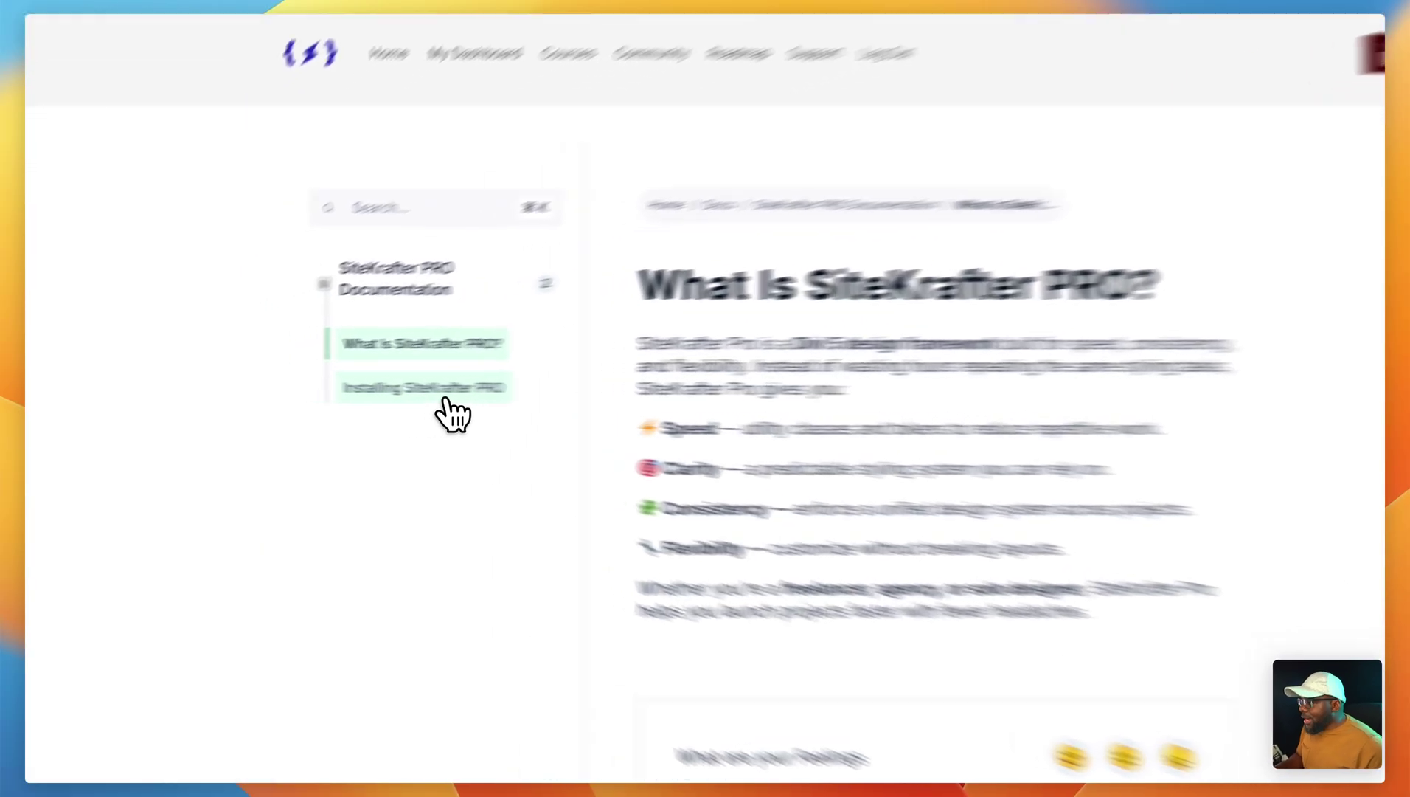
- Read the Installing SiteKrafter PRO guide down to '5 First Steps – Testing', then go back to the dashboard
{"action": "left_click", "coordinate": [345, 389]}
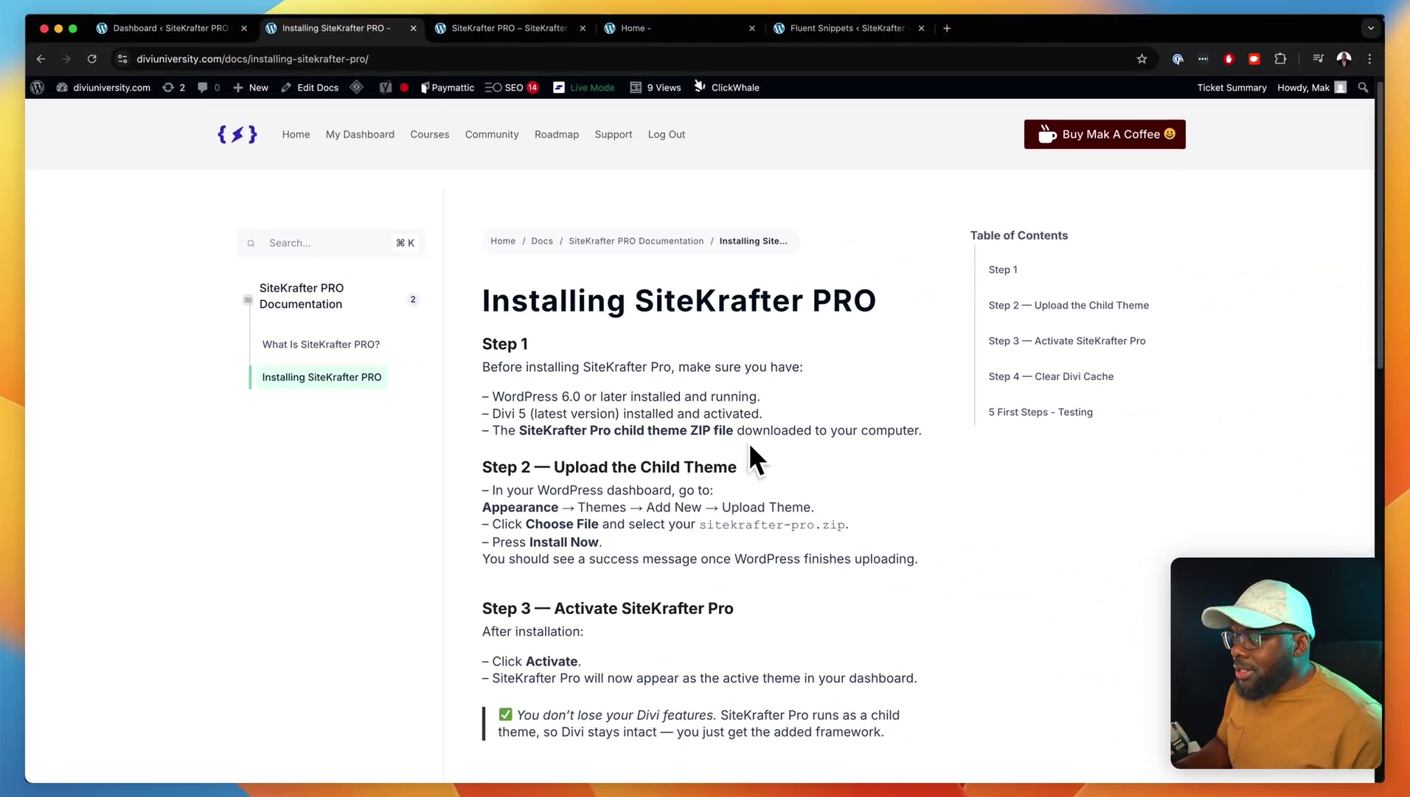
{"action": "scroll", "coordinate": [752, 446], "scroll_direction": "down", "scroll_amount": 1}
{"action": "scroll", "coordinate": [664, 539], "scroll_direction": "down", "scroll_amount": 1}
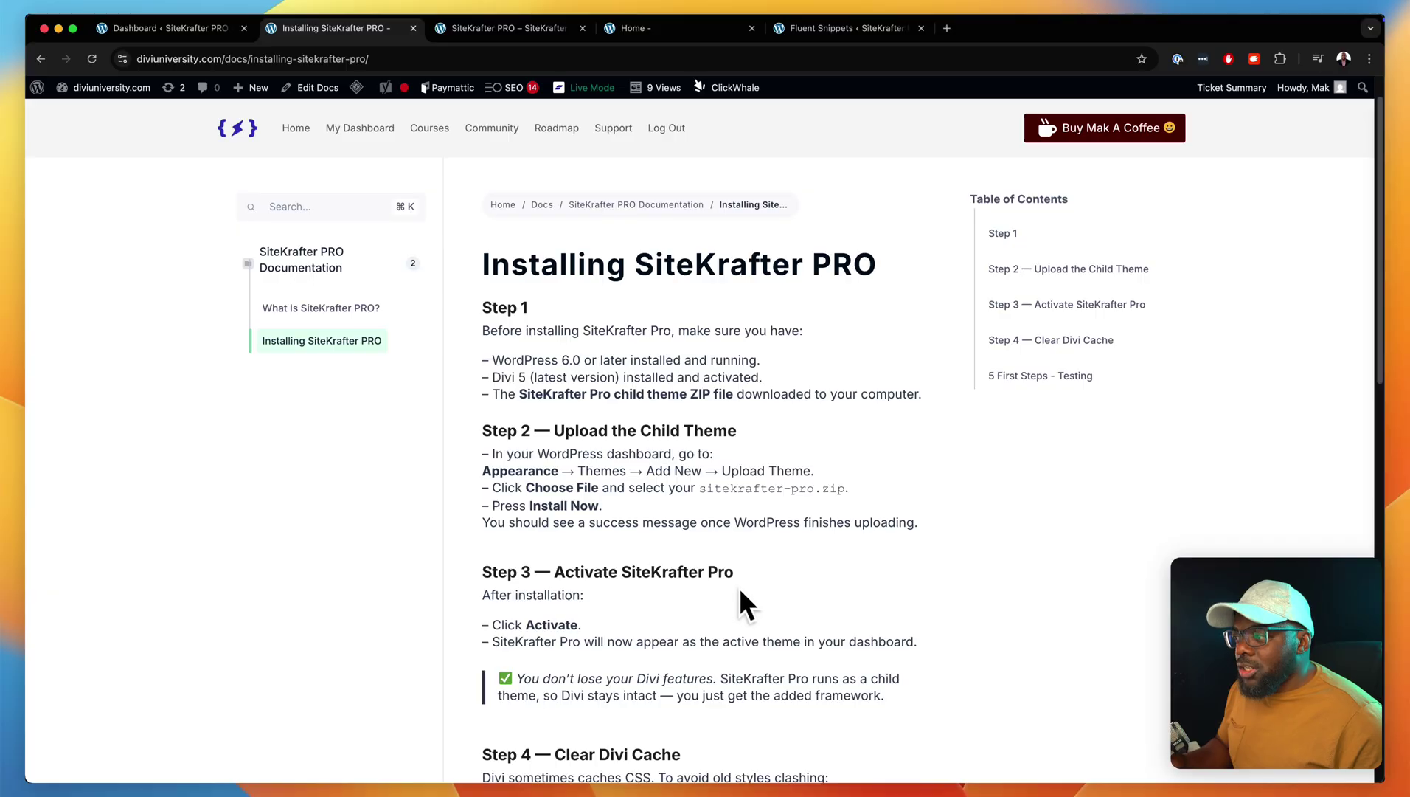
{"action": "scroll", "coordinate": [775, 598], "scroll_direction": "down", "scroll_amount": 5}
{"action": "scroll", "coordinate": [778, 596], "scroll_direction": "down", "scroll_amount": 7}
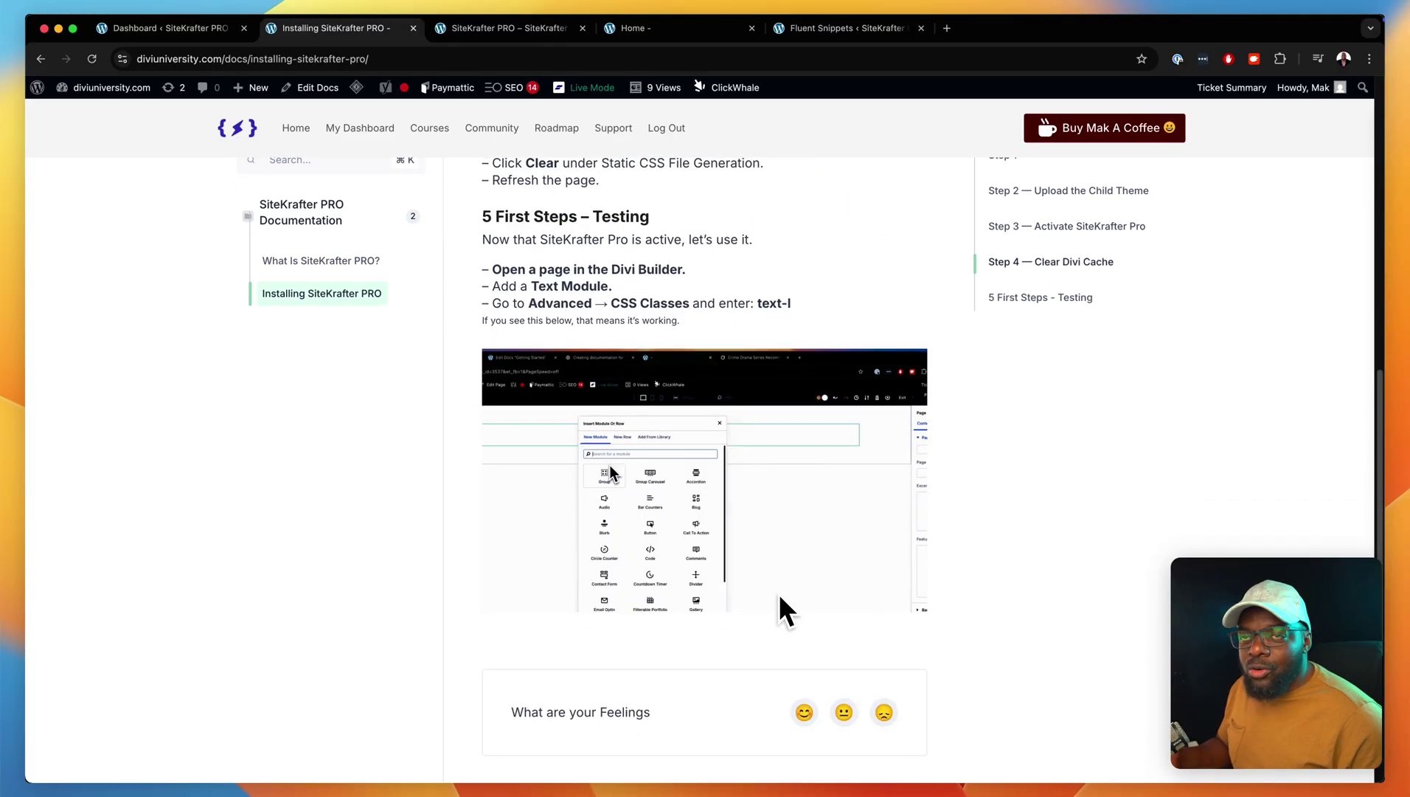
{"action": "scroll", "coordinate": [778, 591], "scroll_direction": "up", "scroll_amount": 10}
{"action": "left_click", "coordinate": [203, 28]}
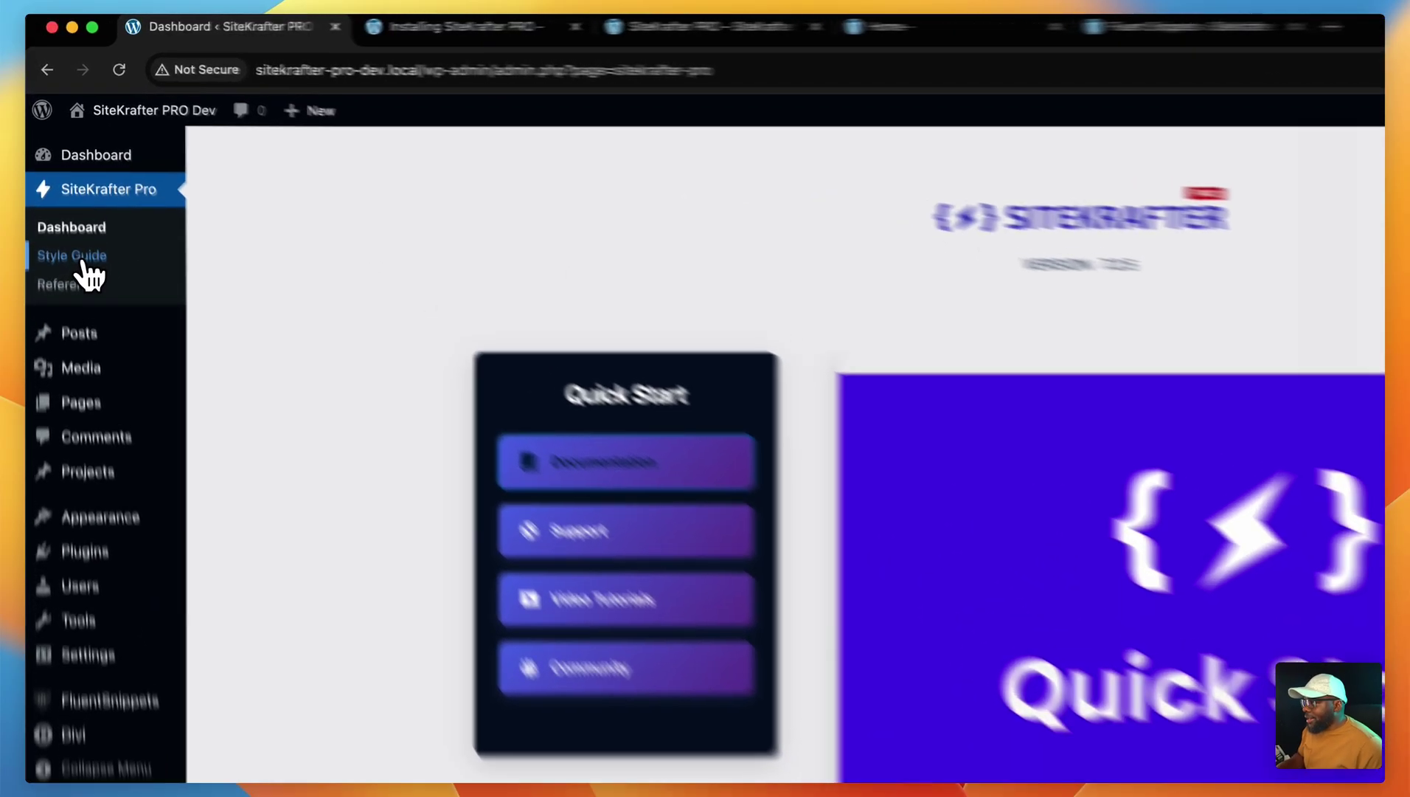
- In the Style Guide, set primary hue 266, saturation 75%, lightness 53%, and accent hue 80
{"action": "left_click", "coordinate": [68, 194]}
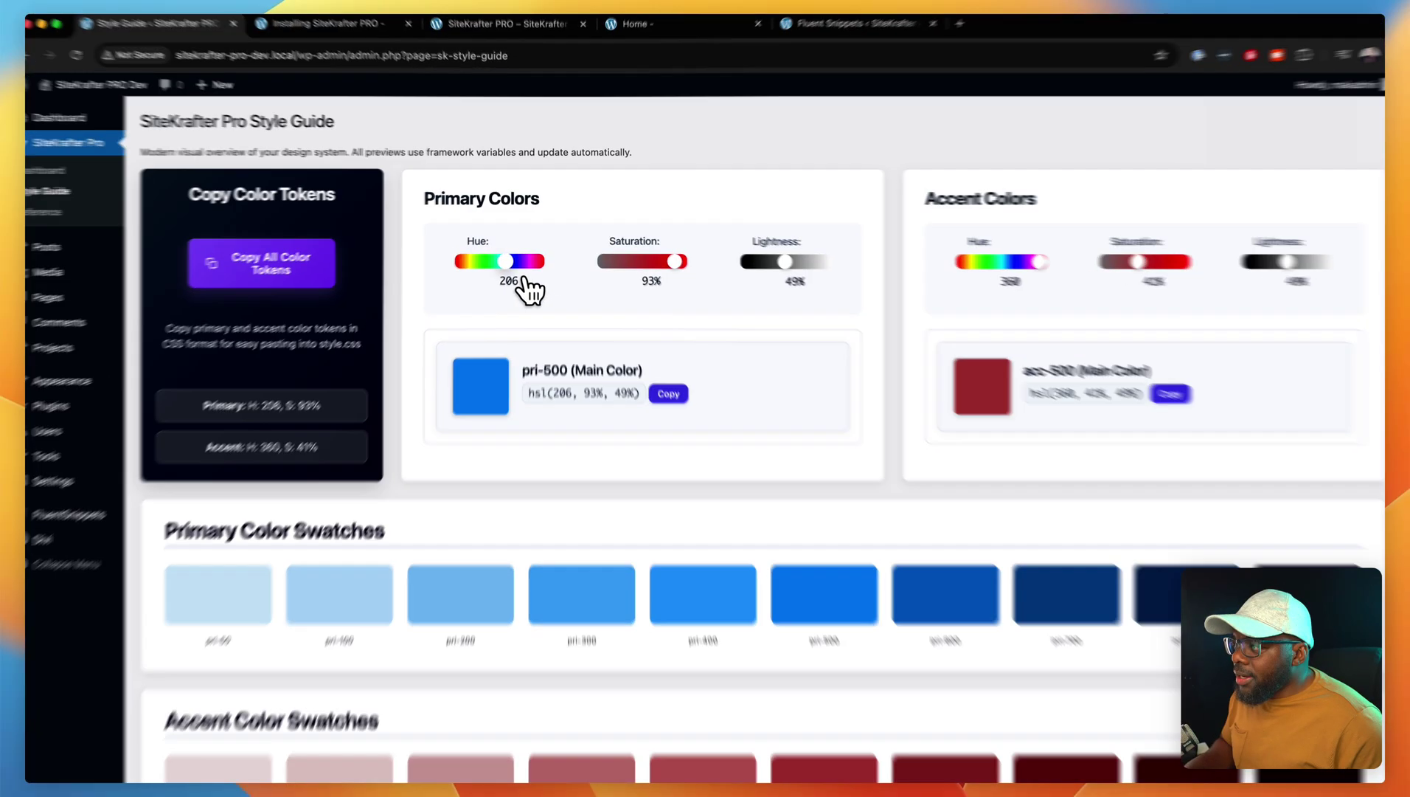
{"action": "left_click", "coordinate": [521, 260]}
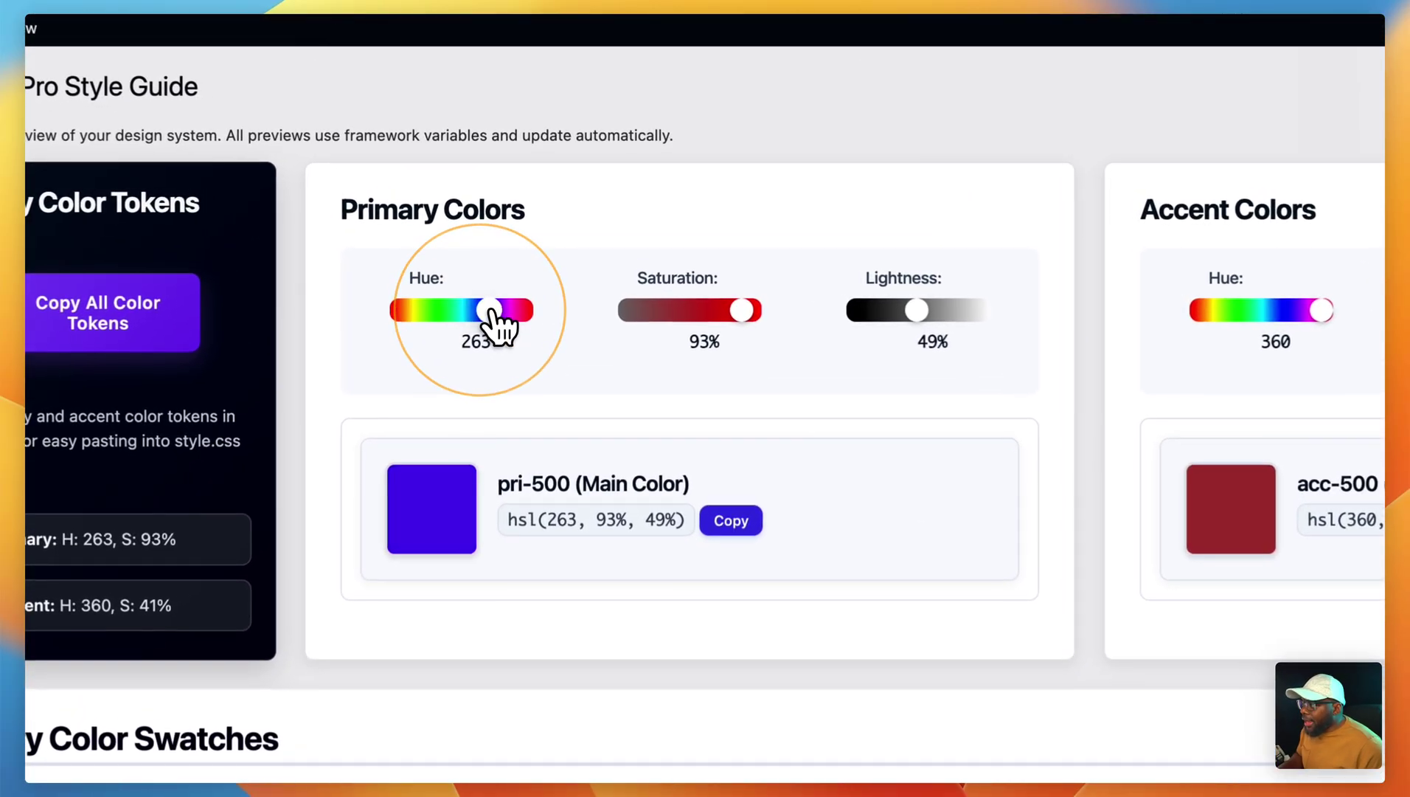
{"action": "left_click_drag", "start_coordinate": [489, 310], "coordinate": [491, 310]}
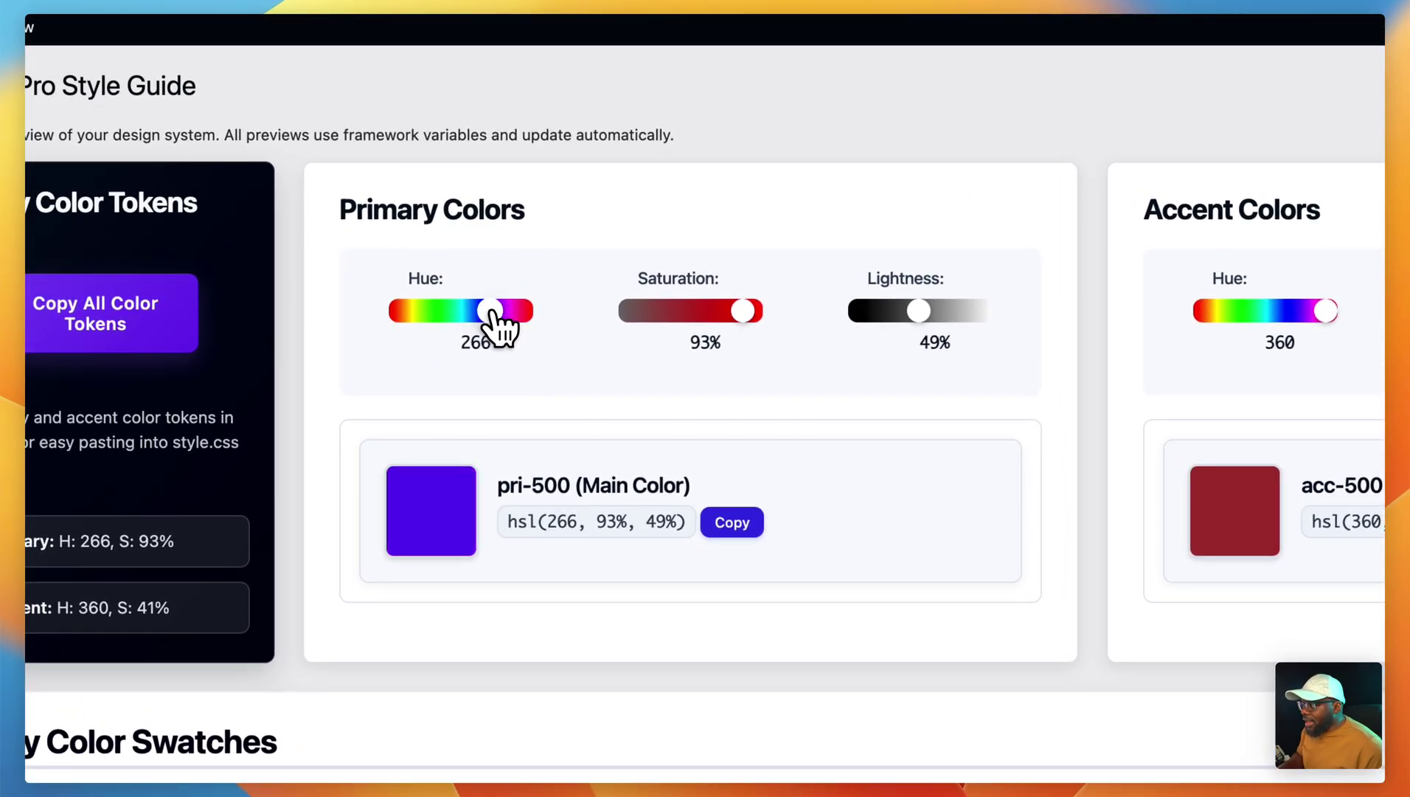
{"action": "left_click_drag", "start_coordinate": [741, 310], "coordinate": [720, 312]}
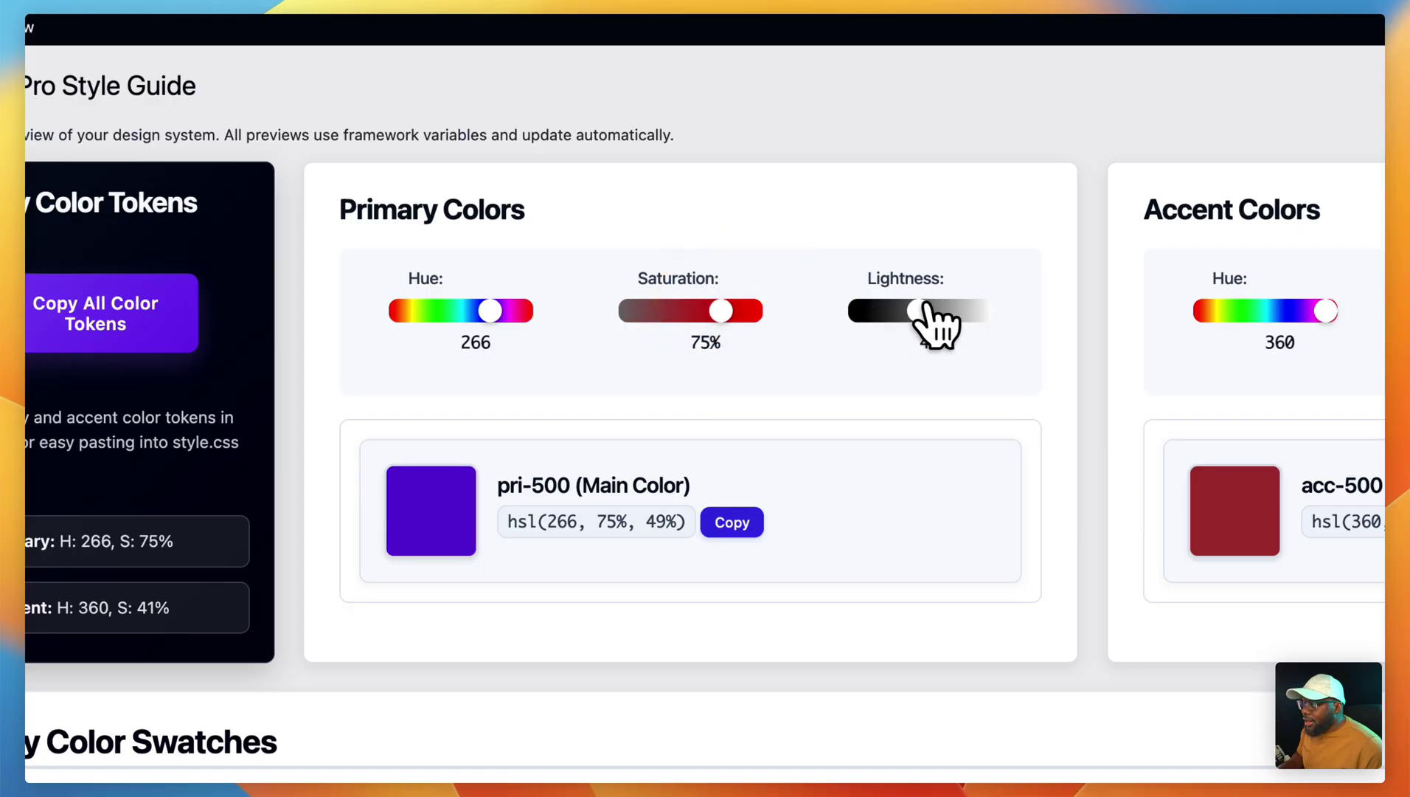
{"action": "mouse_move", "coordinate": [919, 310]}
{"action": "left_mouse_down"}
{"action": "mouse_move", "coordinate": [938, 313]}
{"action": "mouse_move", "coordinate": [927, 311]}
{"action": "left_mouse_up"}
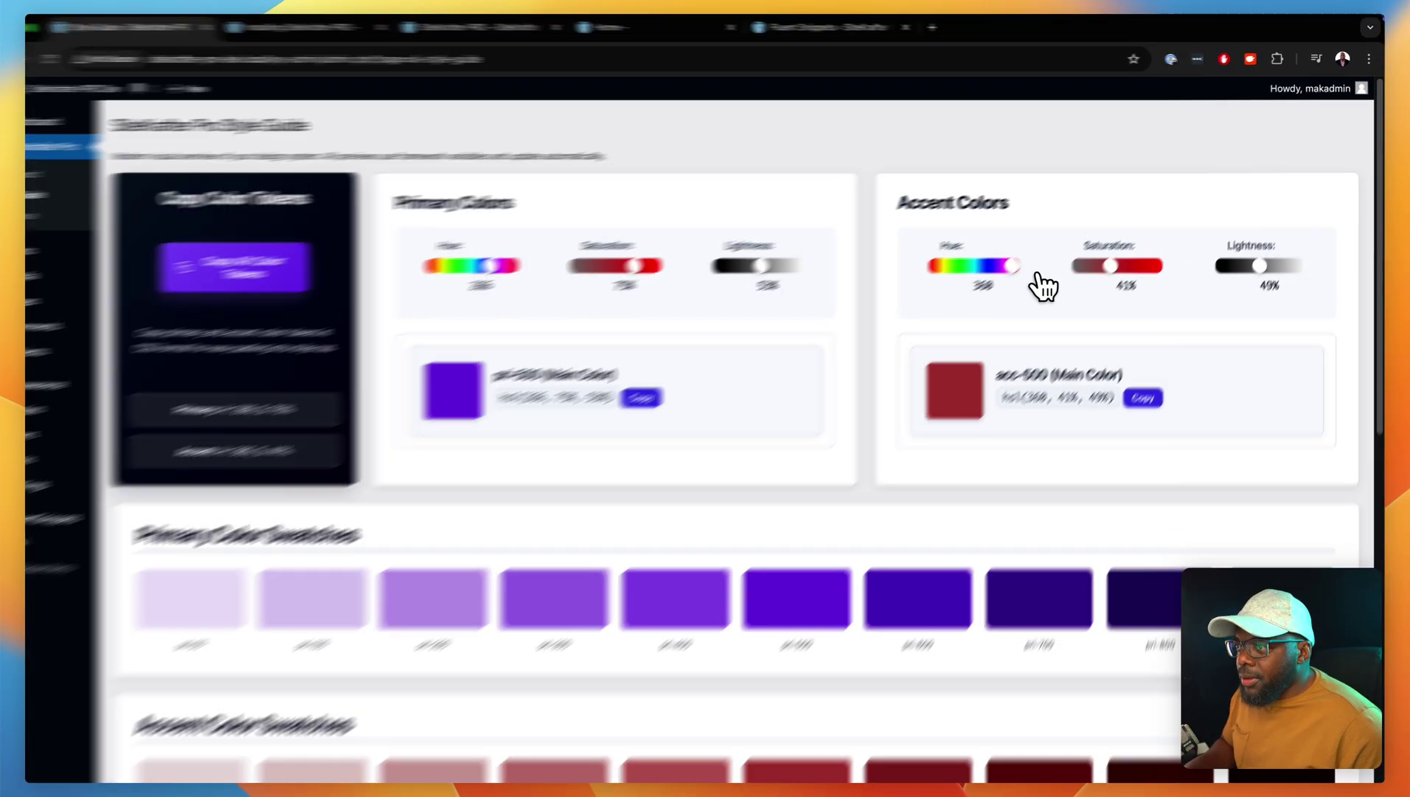
{"action": "left_click_drag", "start_coordinate": [1024, 258], "coordinate": [1019, 260]}
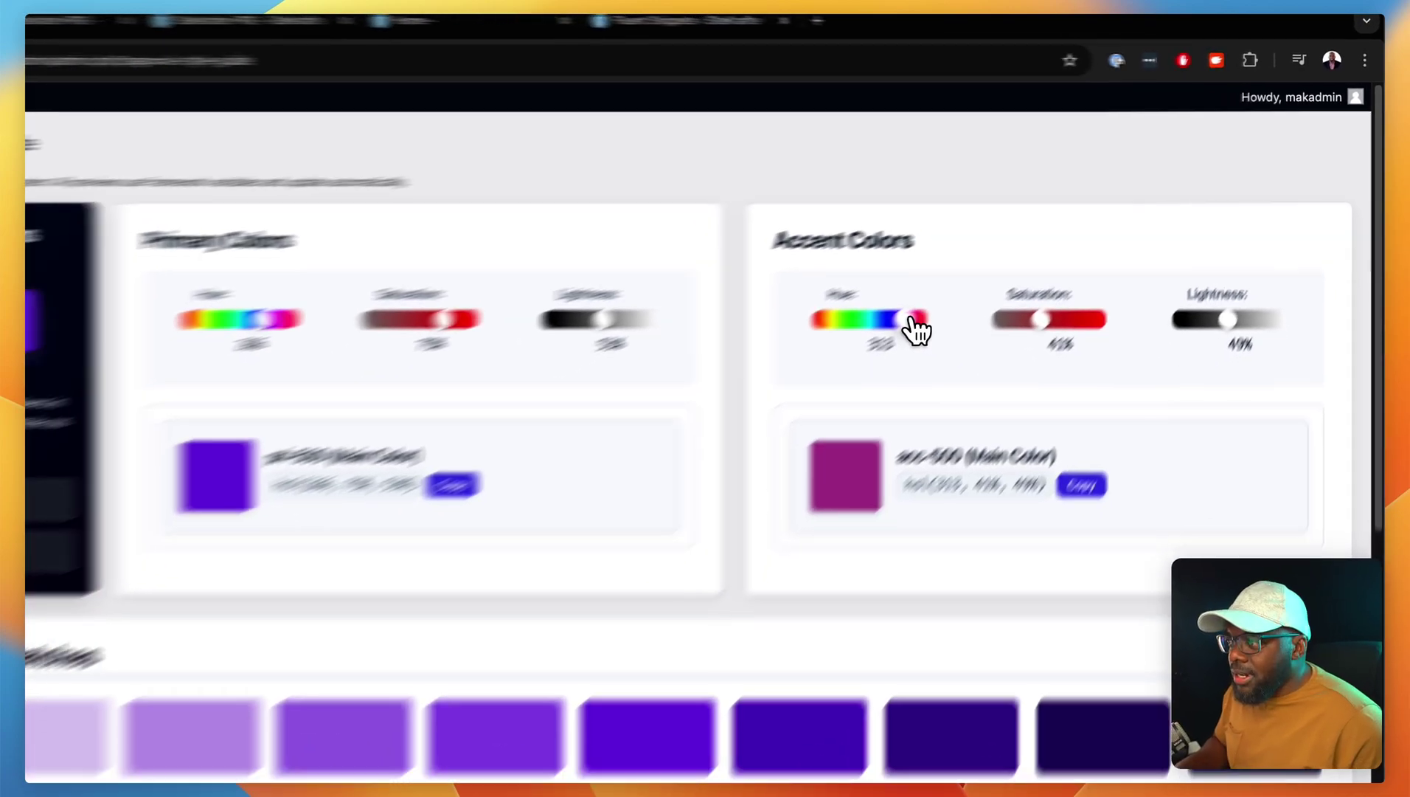
{"action": "left_click_drag", "start_coordinate": [915, 328], "coordinate": [847, 336]}
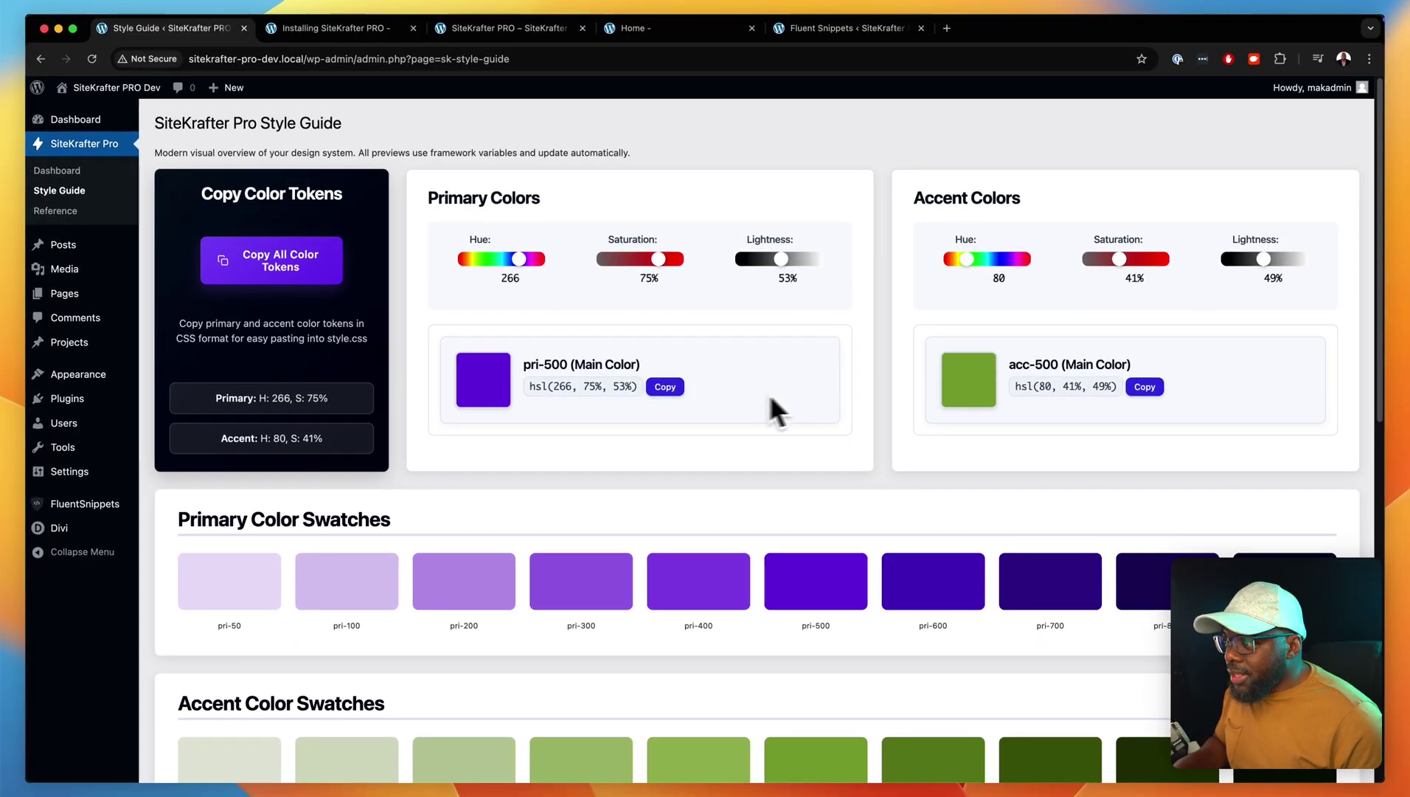
{"action": "scroll", "coordinate": [867, 447], "scroll_direction": "down", "scroll_amount": 3}
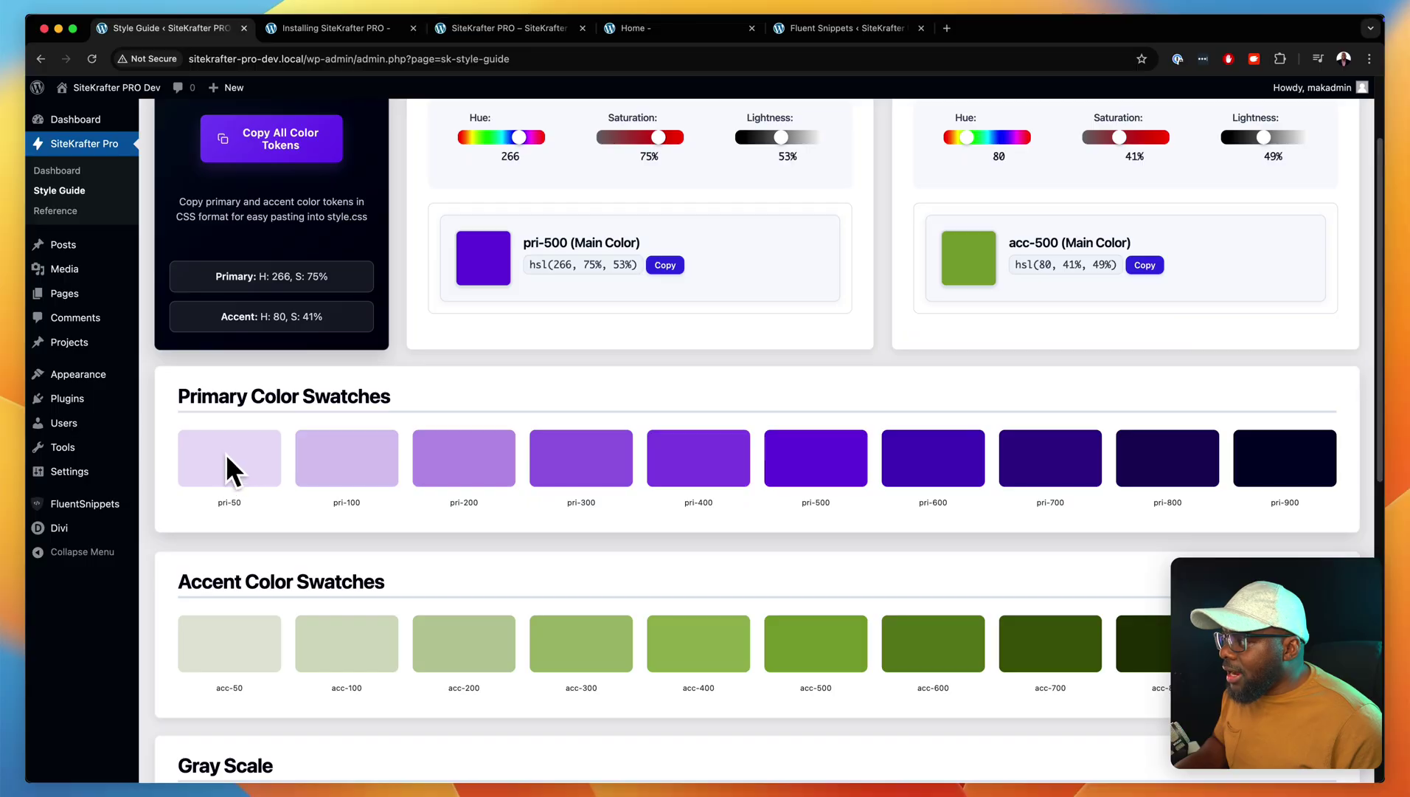
{"action": "scroll", "coordinate": [516, 324], "scroll_direction": "up", "scroll_amount": 1}
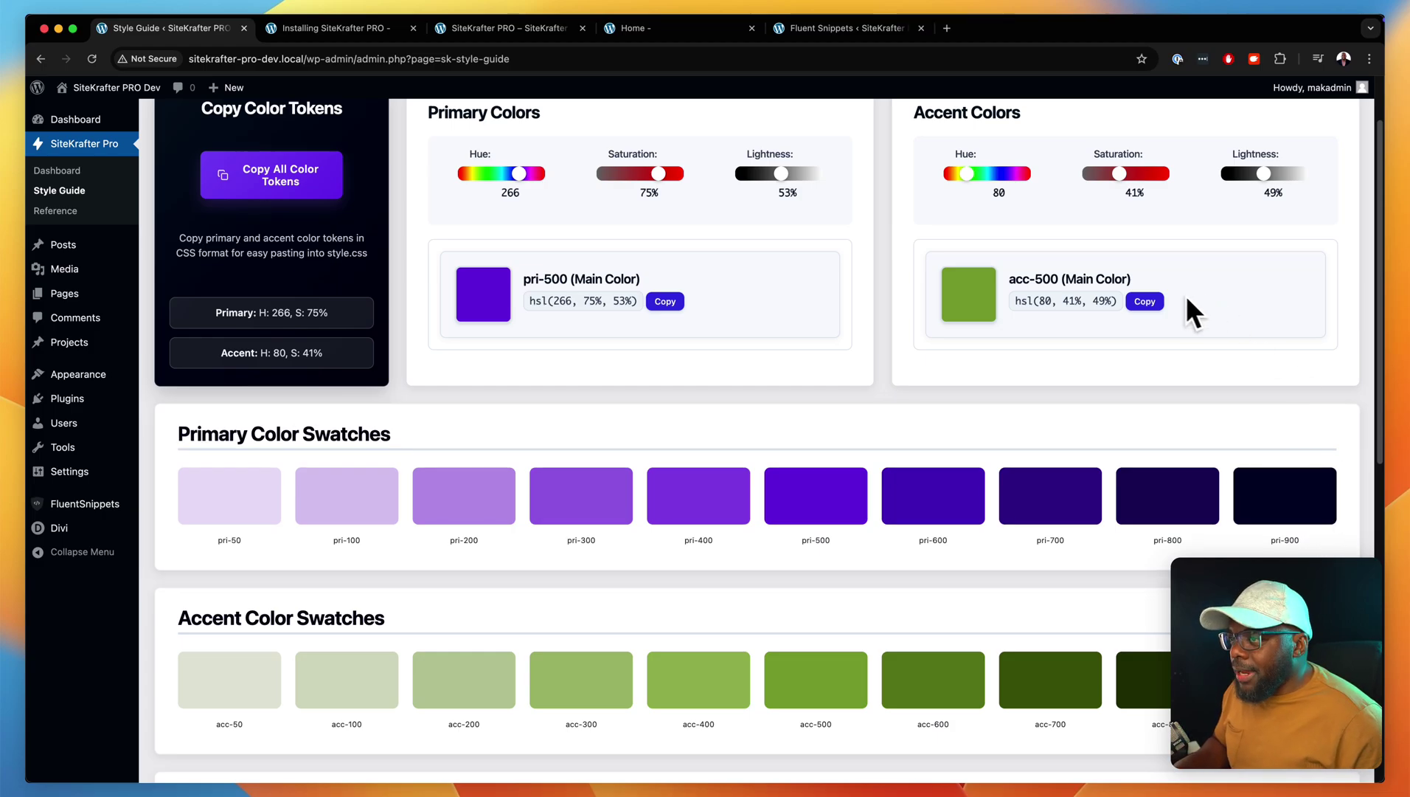
{"action": "scroll", "coordinate": [850, 480], "scroll_direction": "down", "scroll_amount": 3}
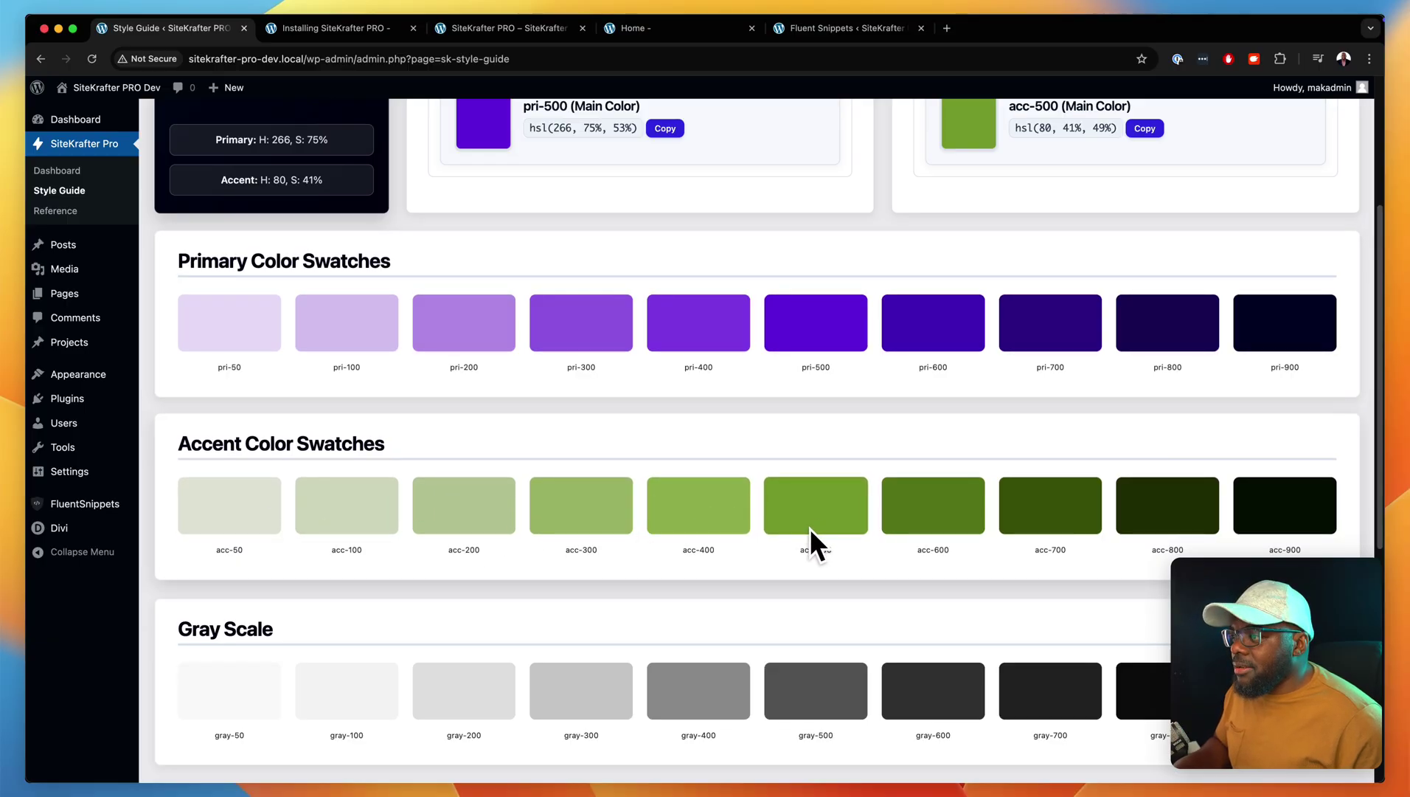
{"action": "scroll", "coordinate": [968, 594], "scroll_direction": "down", "scroll_amount": 5}
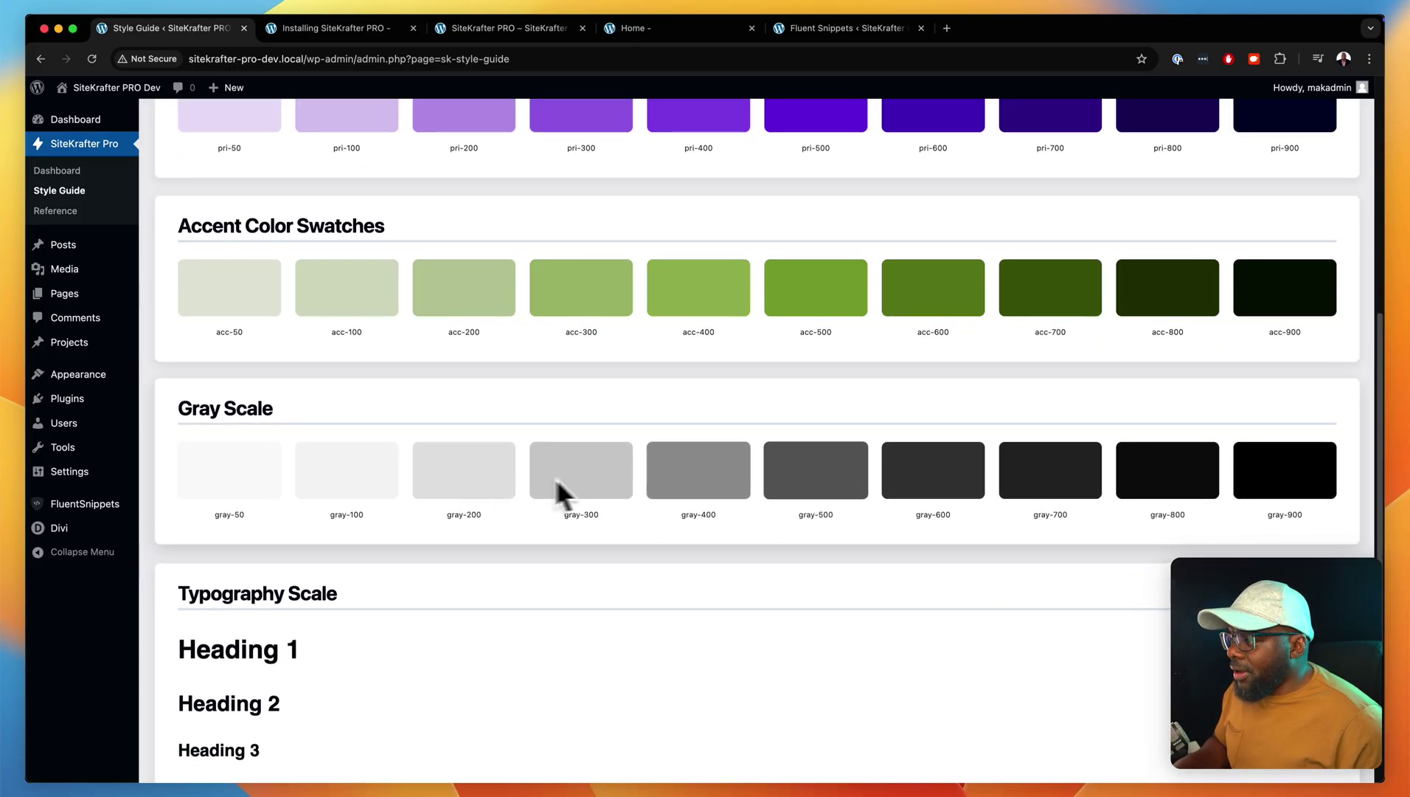
{"action": "scroll", "coordinate": [1115, 554], "scroll_direction": "down", "scroll_amount": 5}
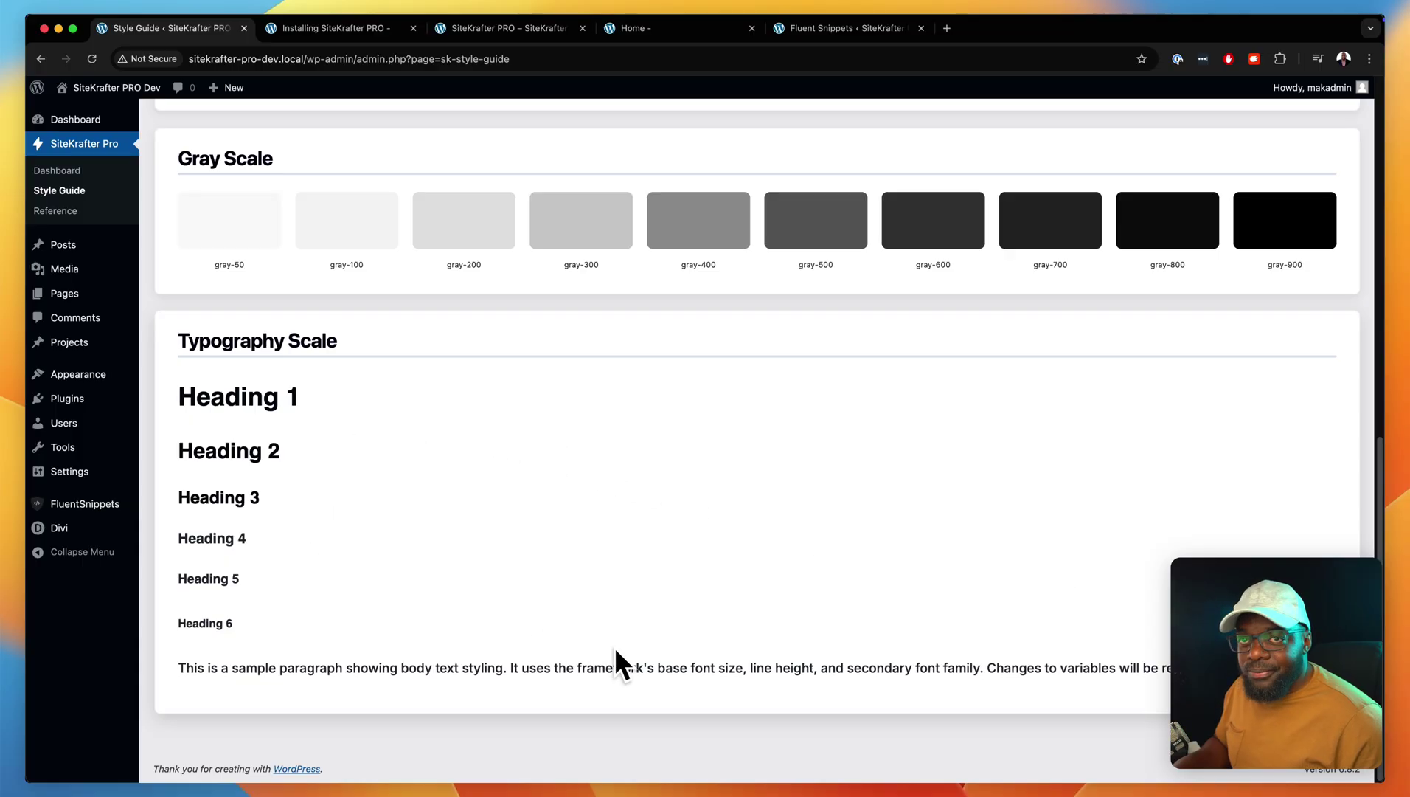
{"action": "scroll", "coordinate": [625, 649], "scroll_direction": "up", "scroll_amount": 10}
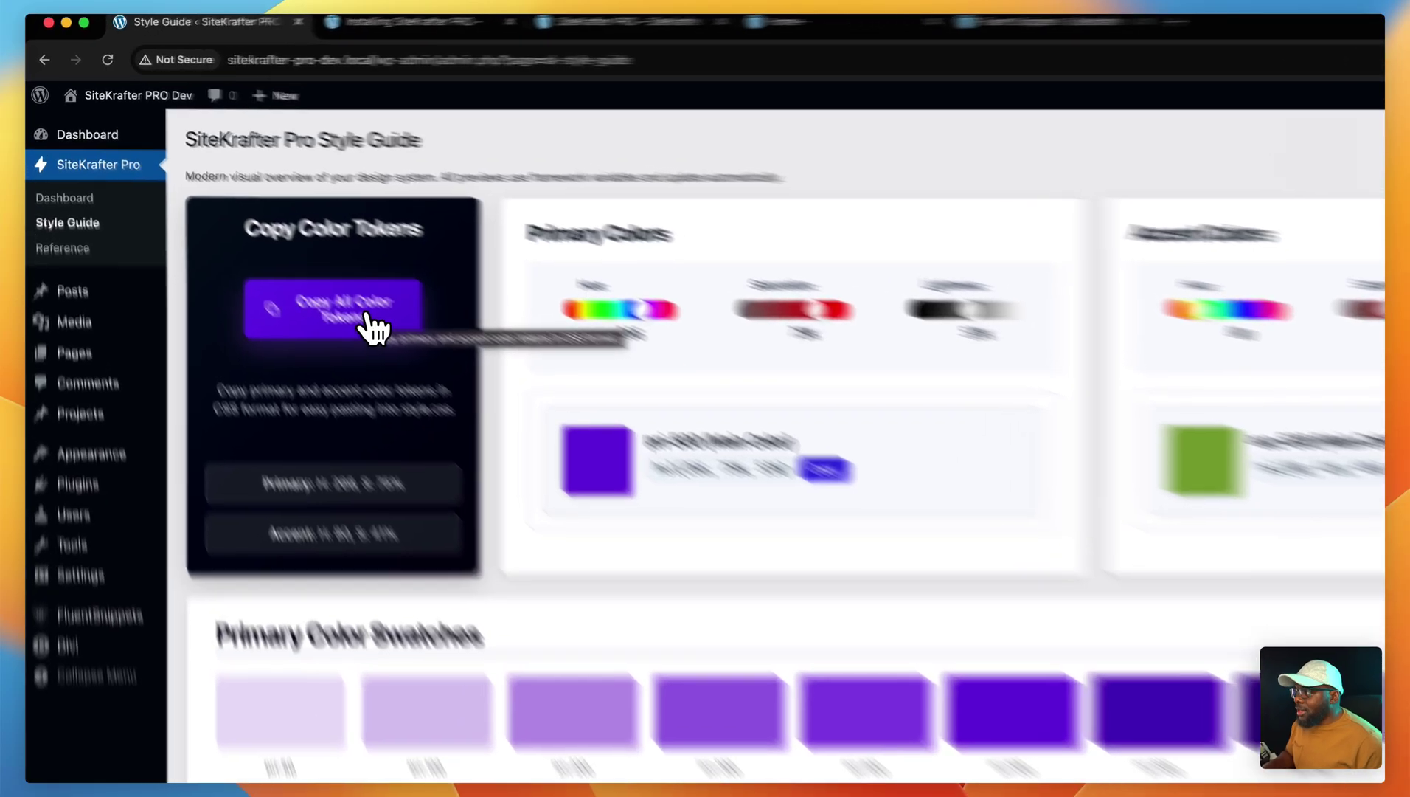
- Copy all colour tokens as CSS and go to the FluentSnippets code snippet list
{"action": "left_click", "coordinate": [307, 274]}
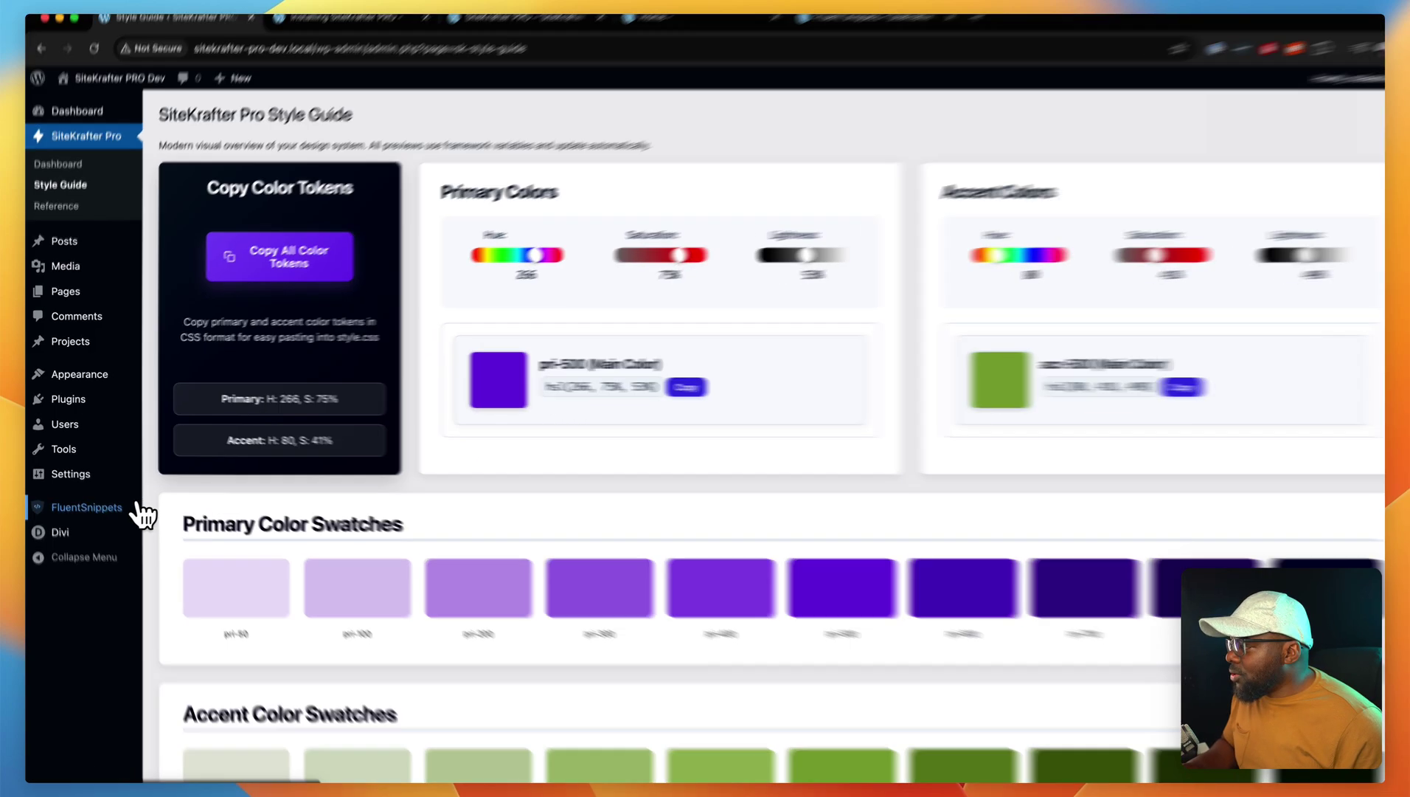
{"action": "left_click", "coordinate": [131, 504]}
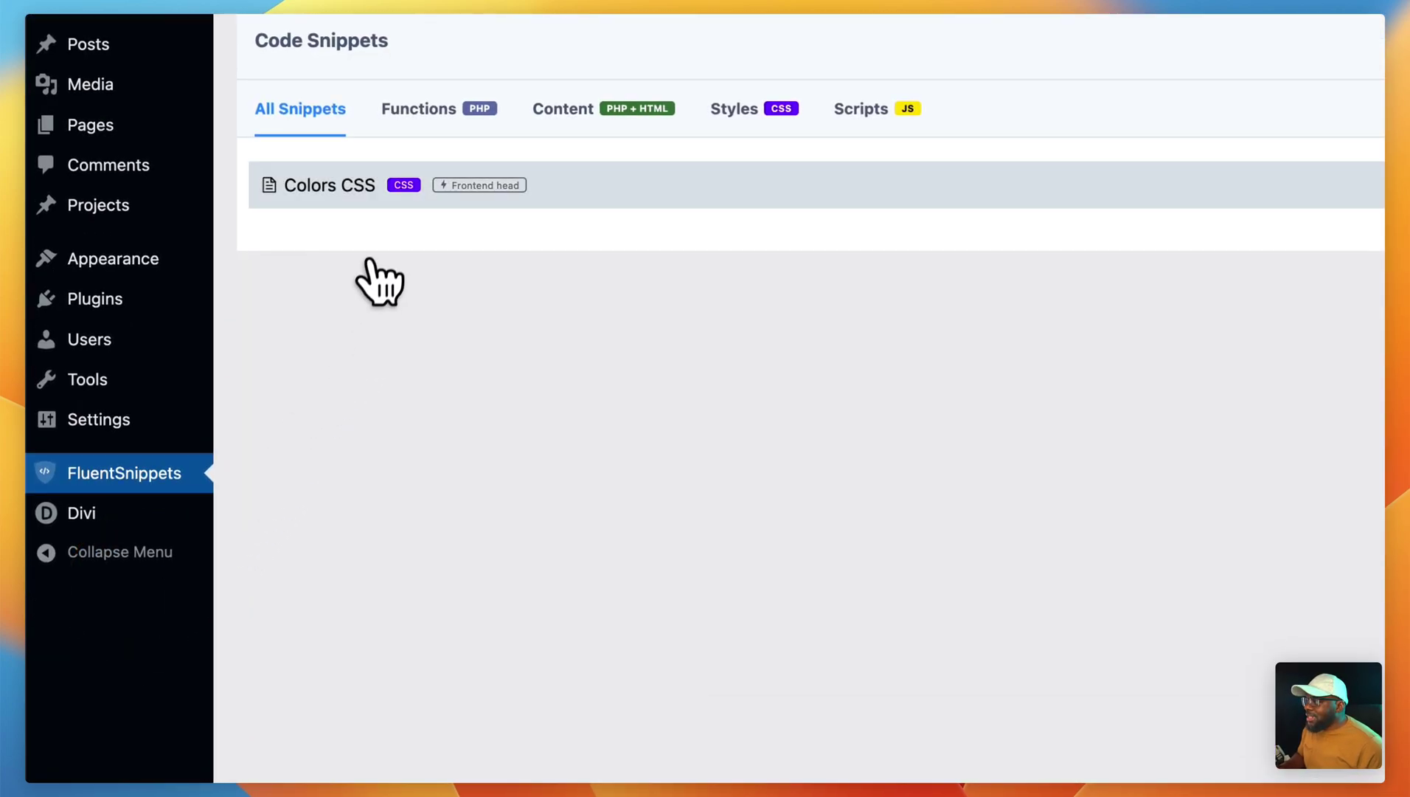
- Replace the Colors CSS snippet's old token lines with the pasted new colour tokens
{"action": "left_click", "coordinate": [362, 186]}
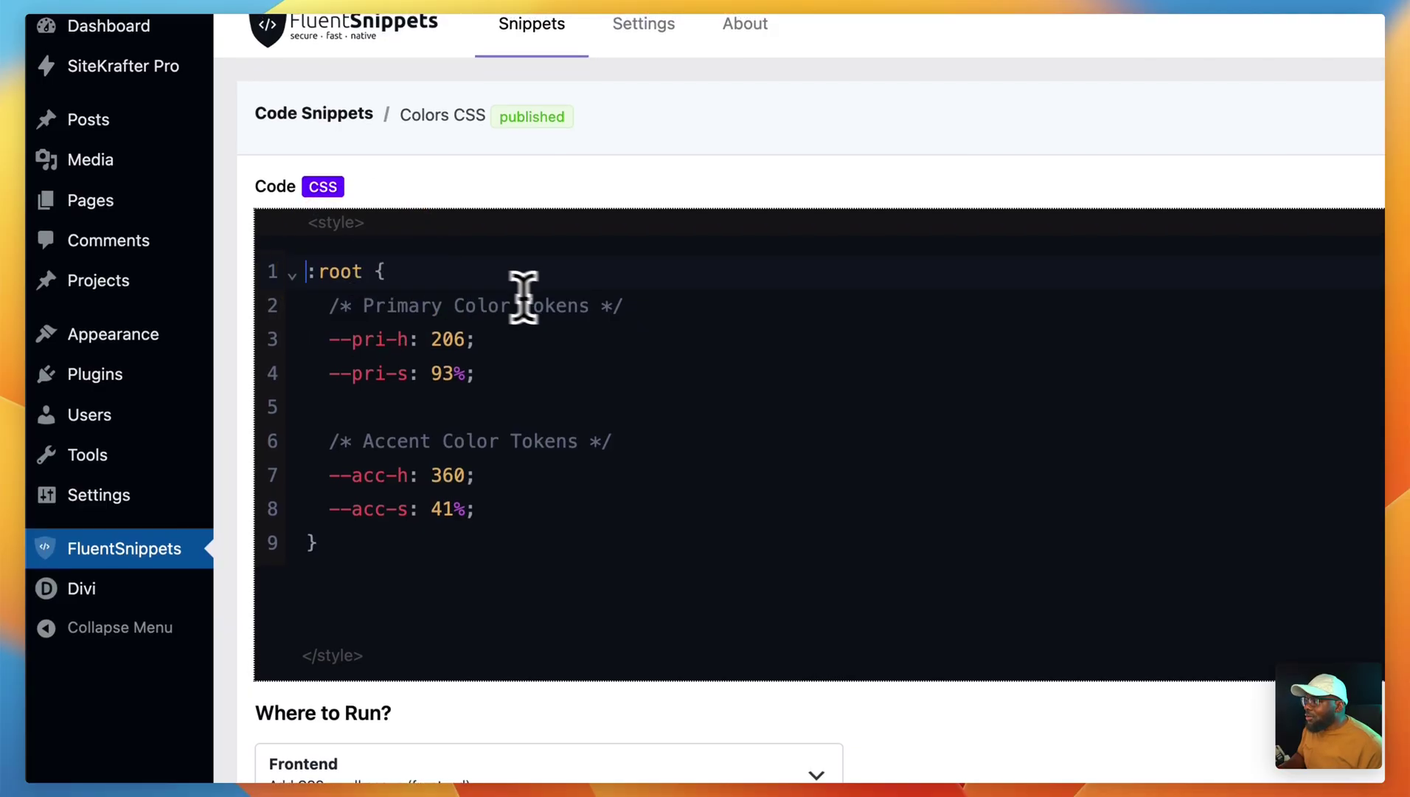
{"action": "left_click_drag", "start_coordinate": [323, 306], "coordinate": [635, 511]}
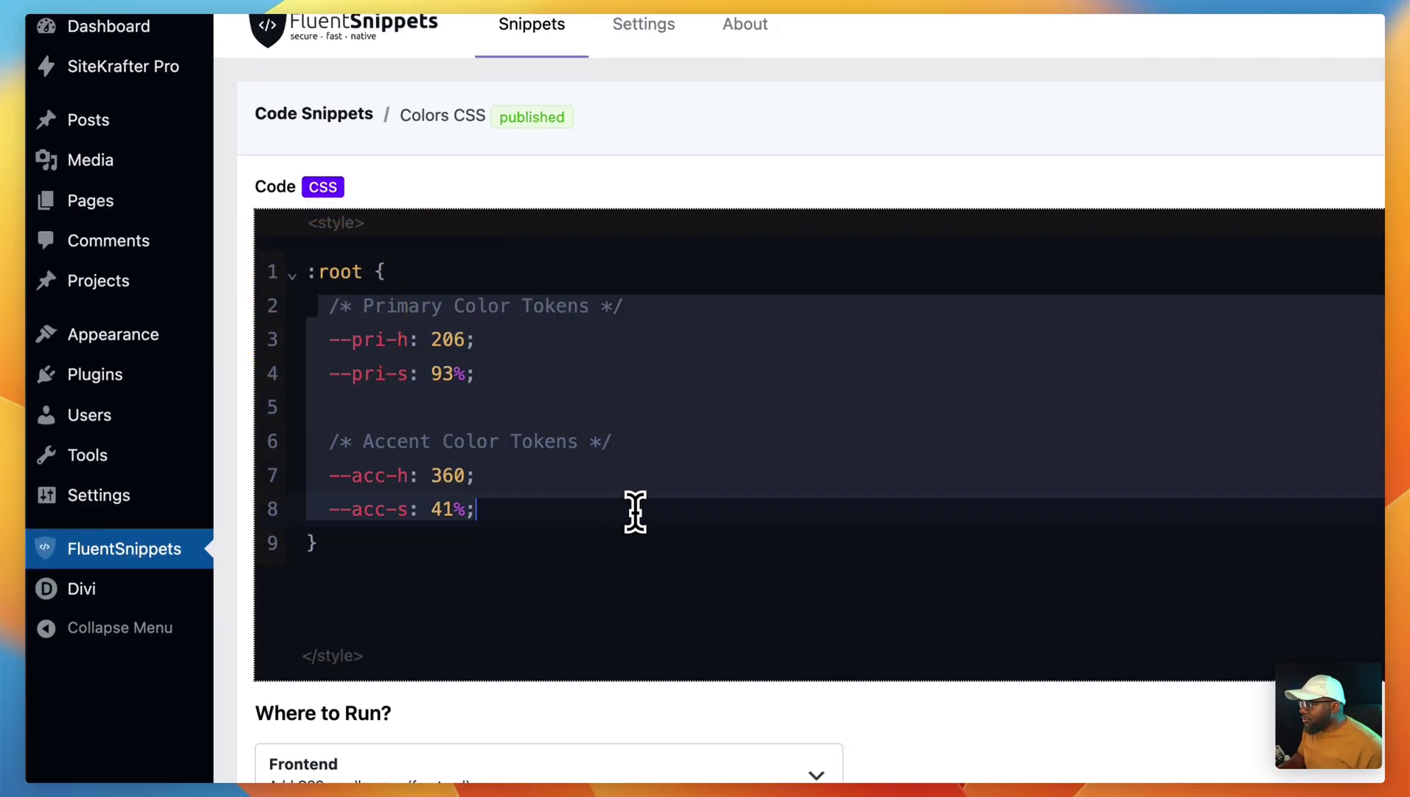
{"action": "key", "text": "BackSpace"}
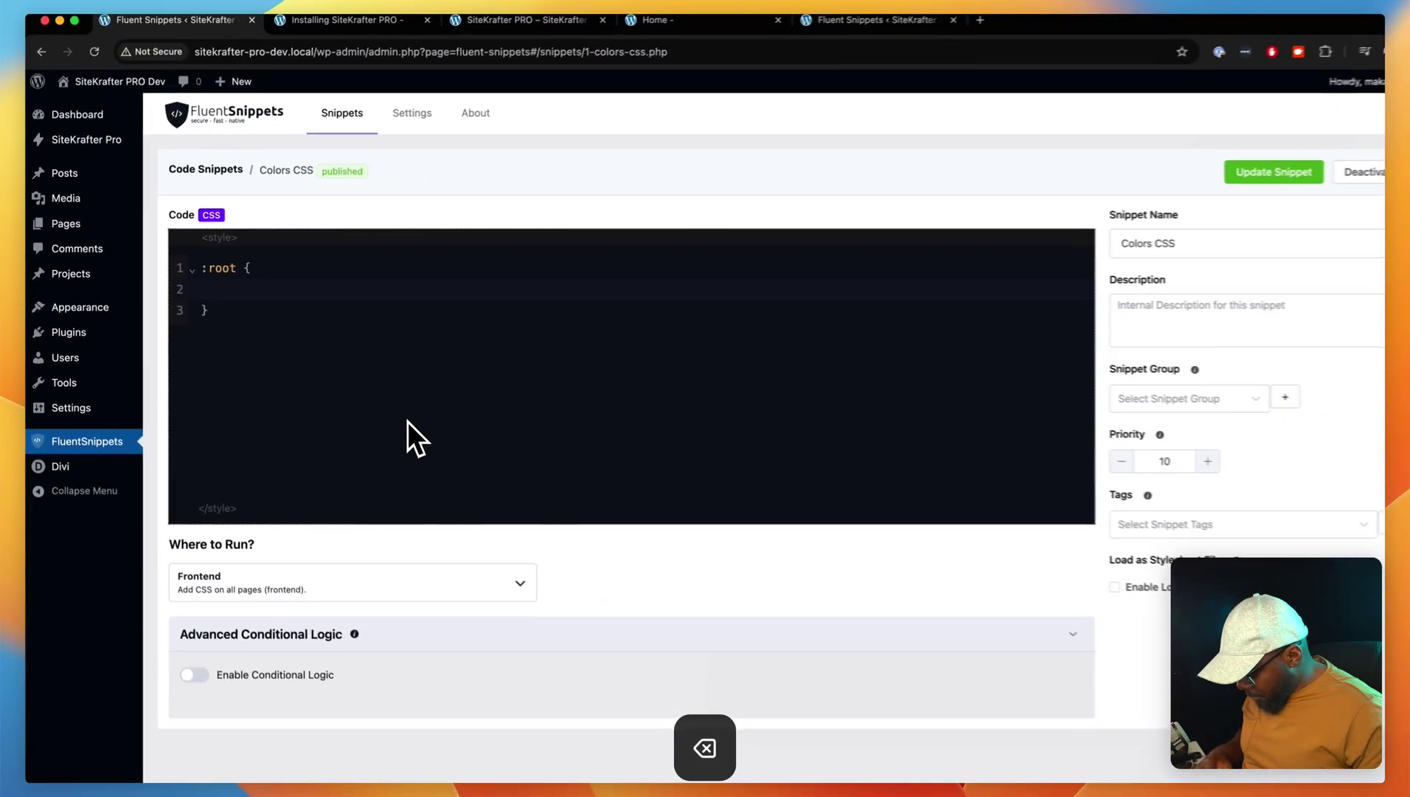
{"action": "key", "text": "super+v"}
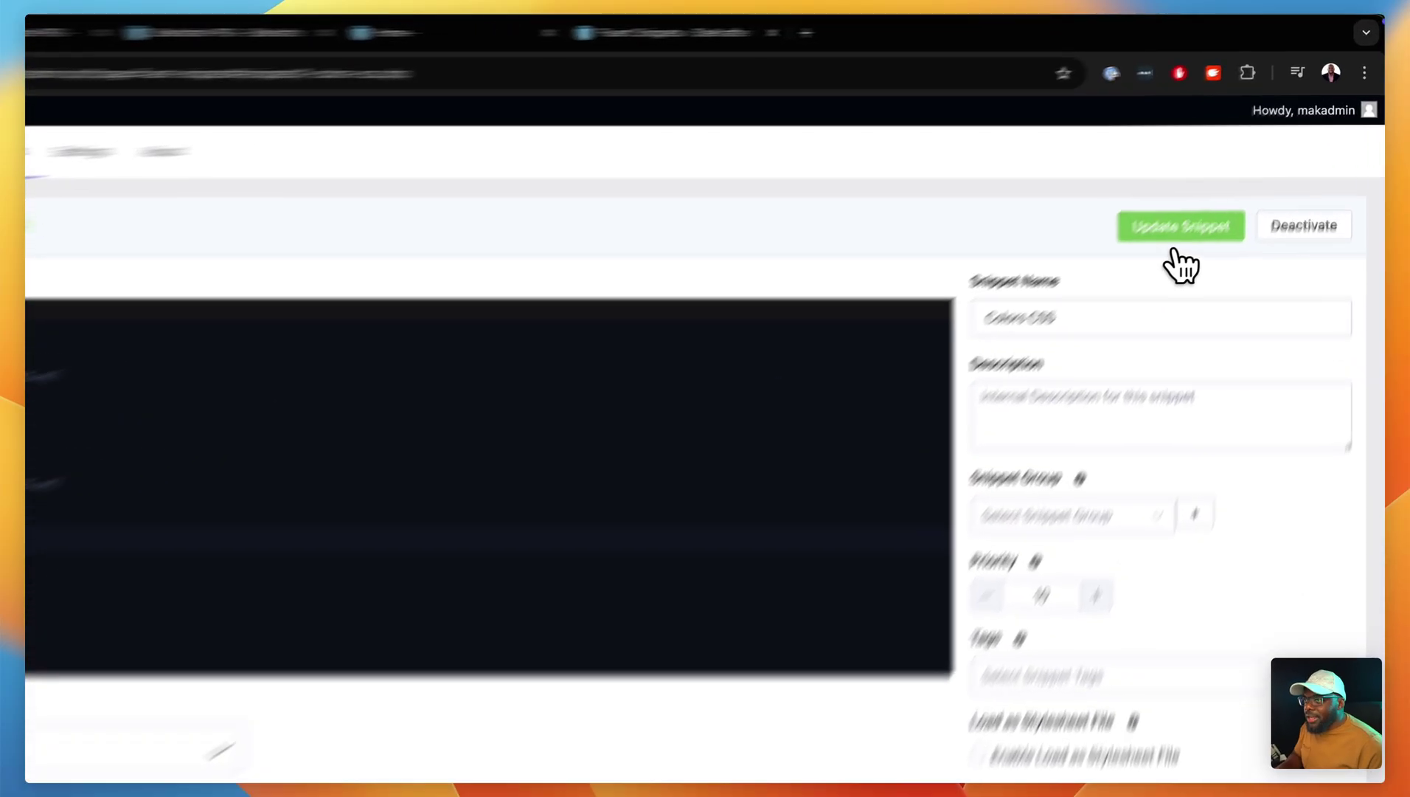
- Save the Colors CSS snippet and move the builder page tab ahead of the docs tab
{"action": "left_click", "coordinate": [1230, 175]}
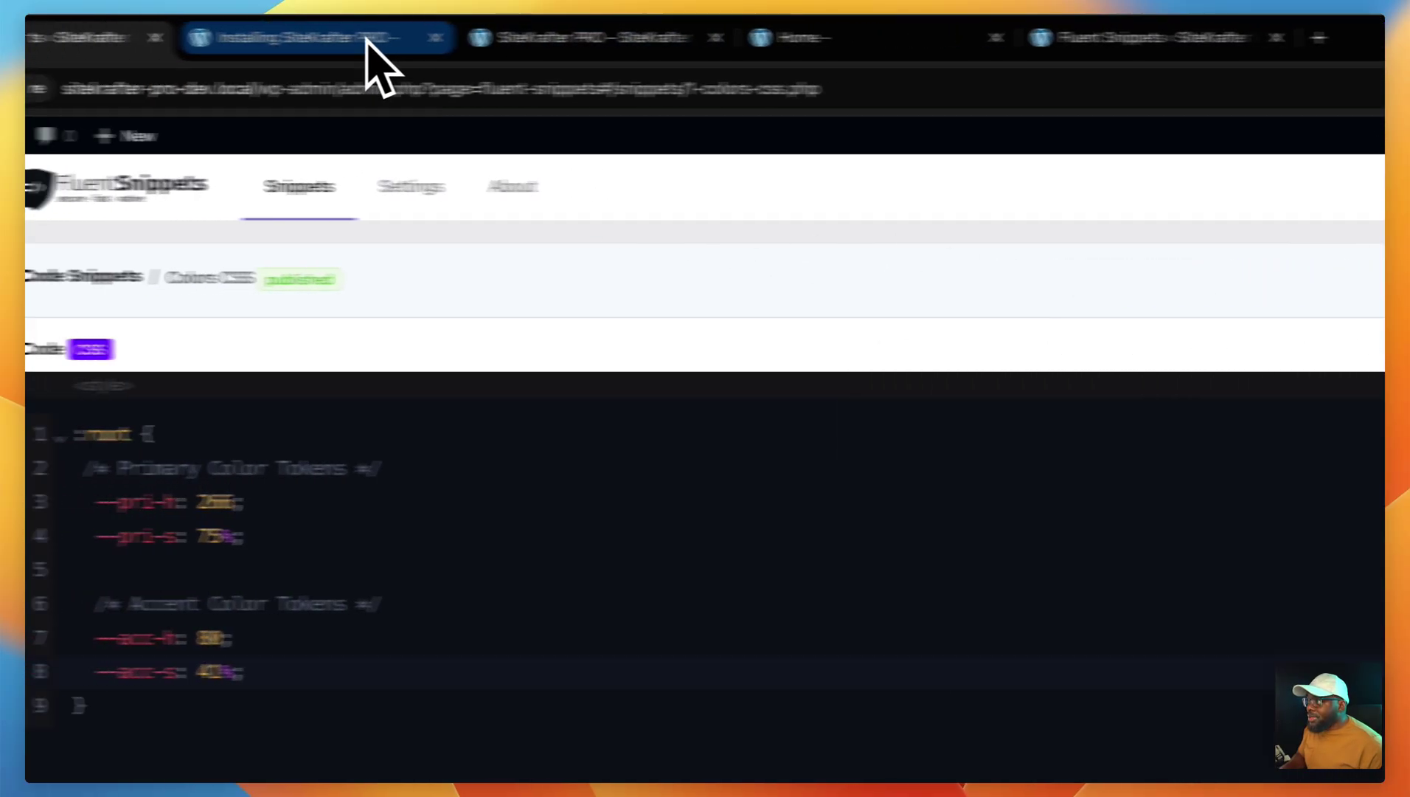
{"action": "left_click", "coordinate": [529, 41]}
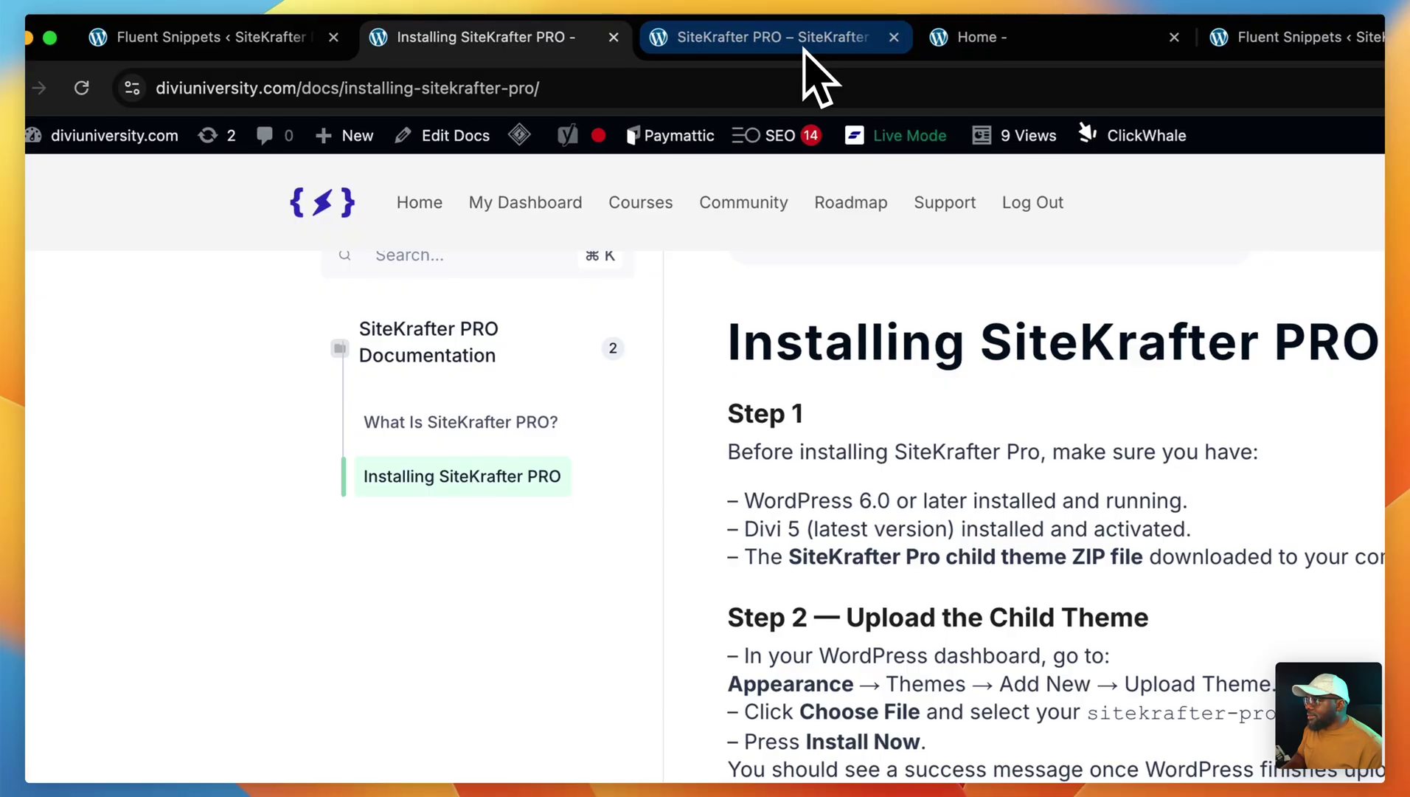
{"action": "left_click", "coordinate": [815, 40]}
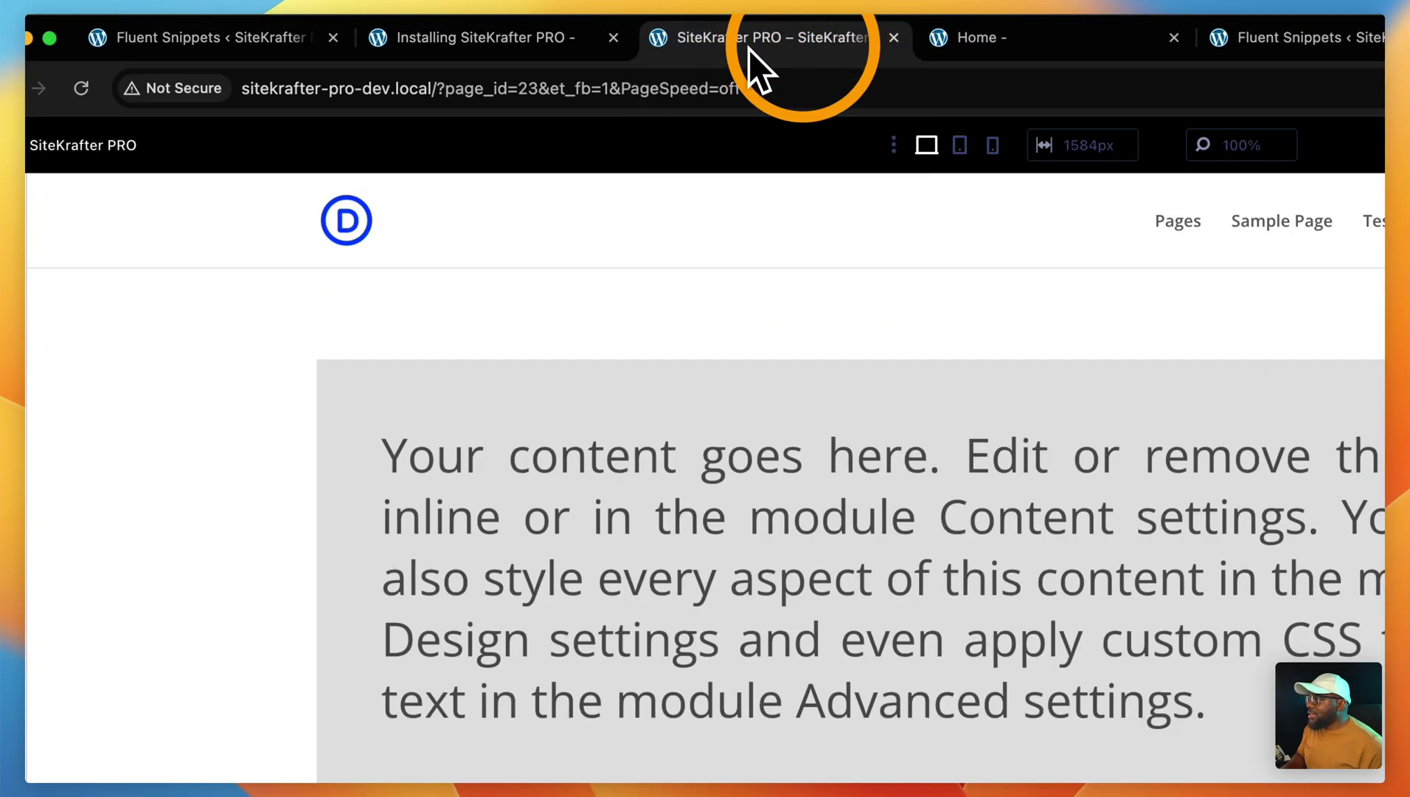
{"action": "left_click_drag", "start_coordinate": [748, 48], "coordinate": [582, 51]}
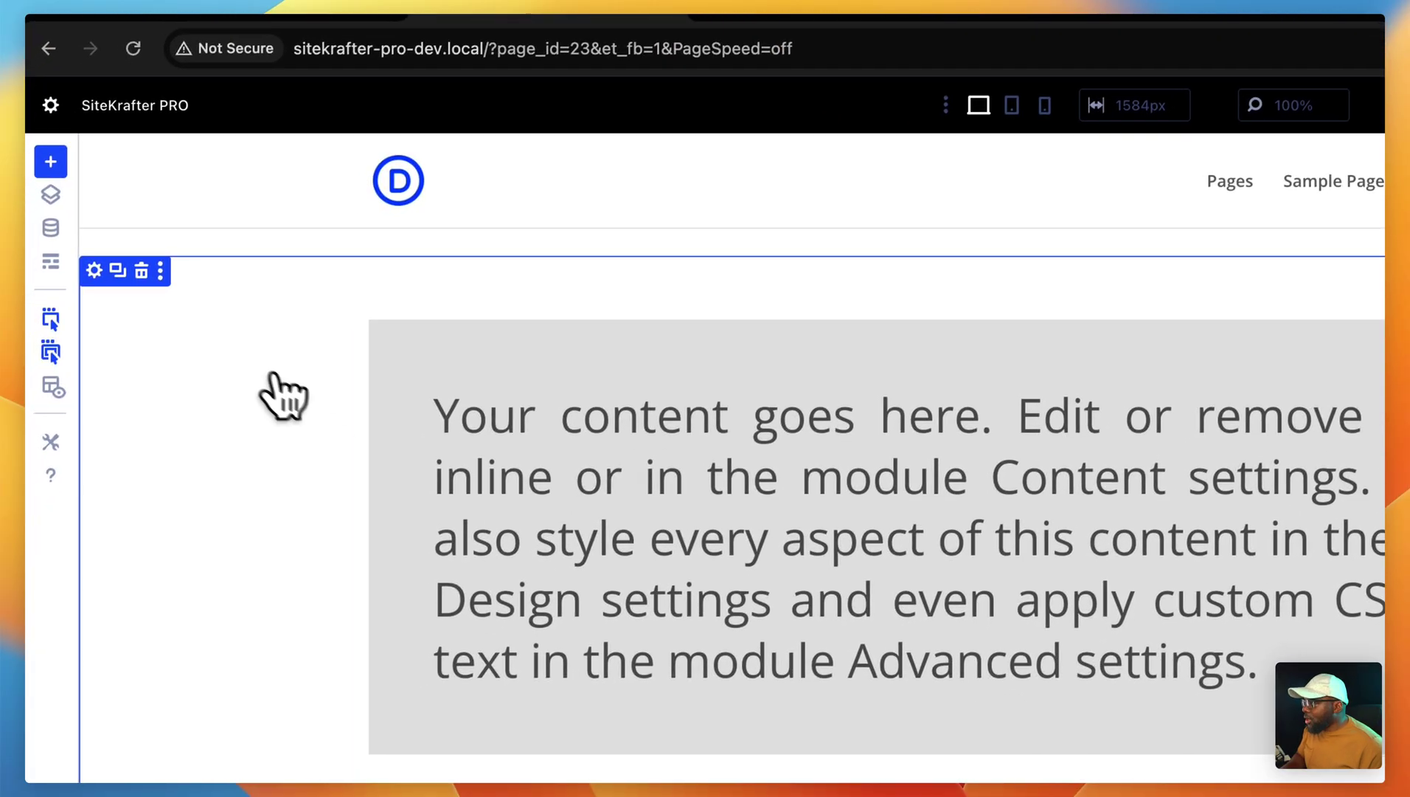
- Type 'bg' into the section's Advanced CSS Class field to show bg-pri suggestions
{"action": "left_click", "coordinate": [96, 271]}
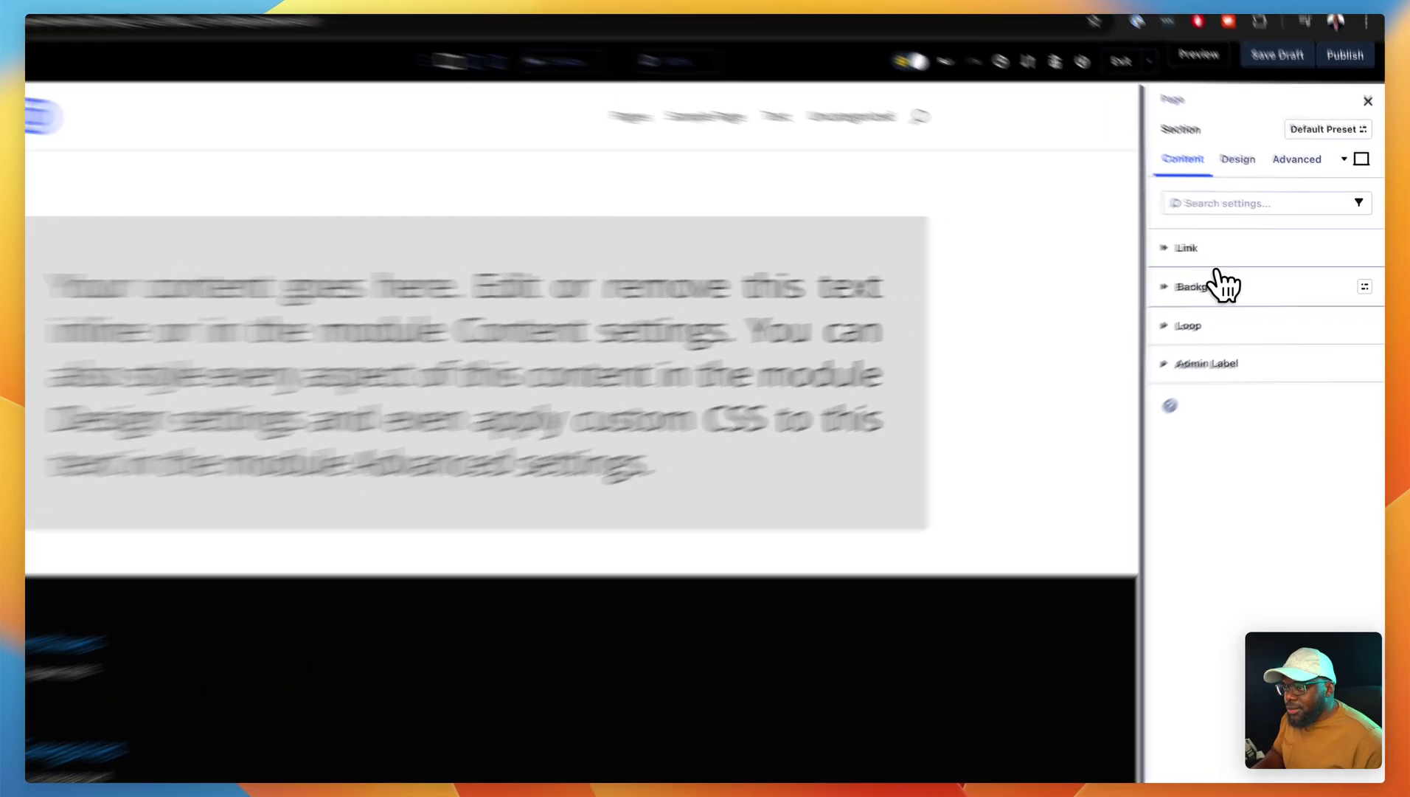
{"action": "left_click", "coordinate": [1234, 282]}
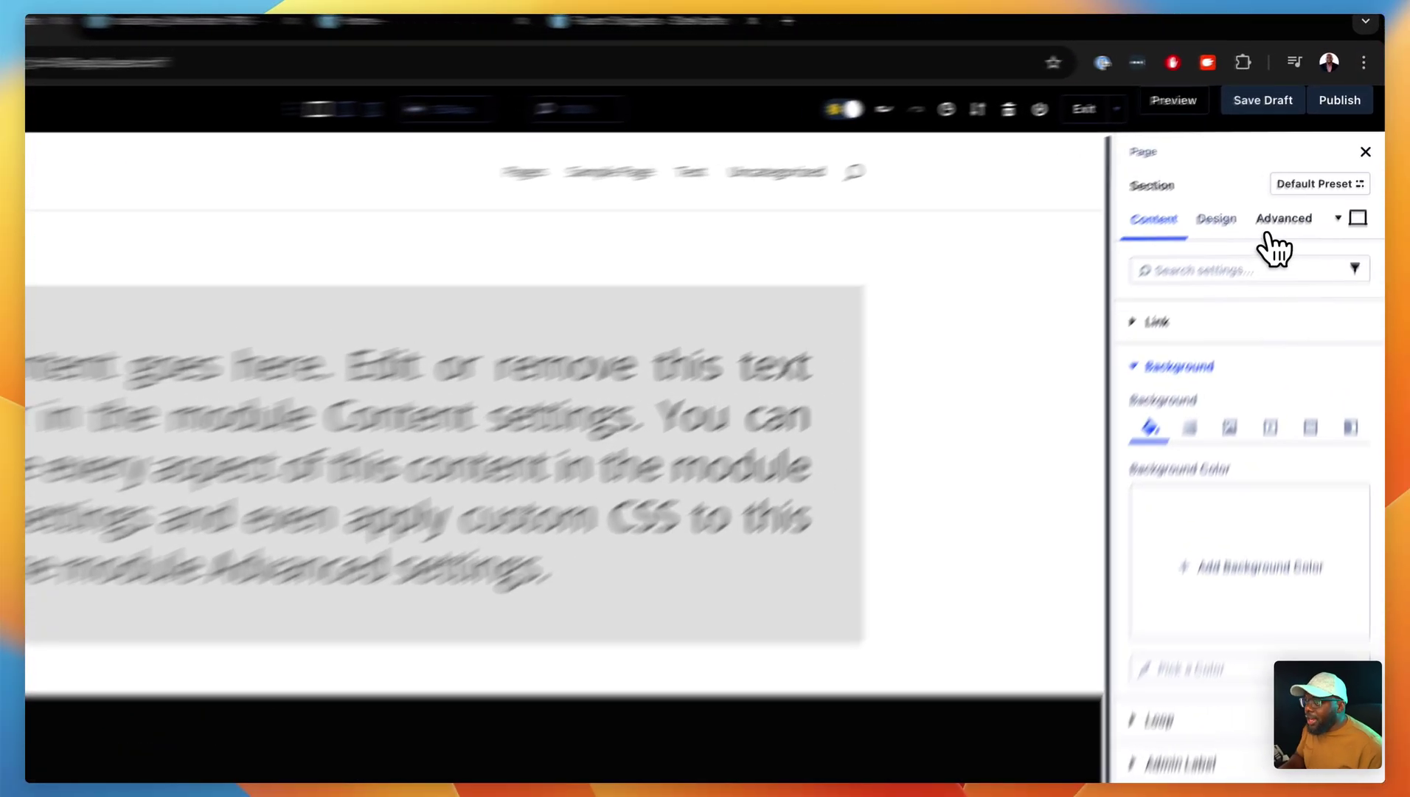
{"action": "left_click", "coordinate": [1310, 174]}
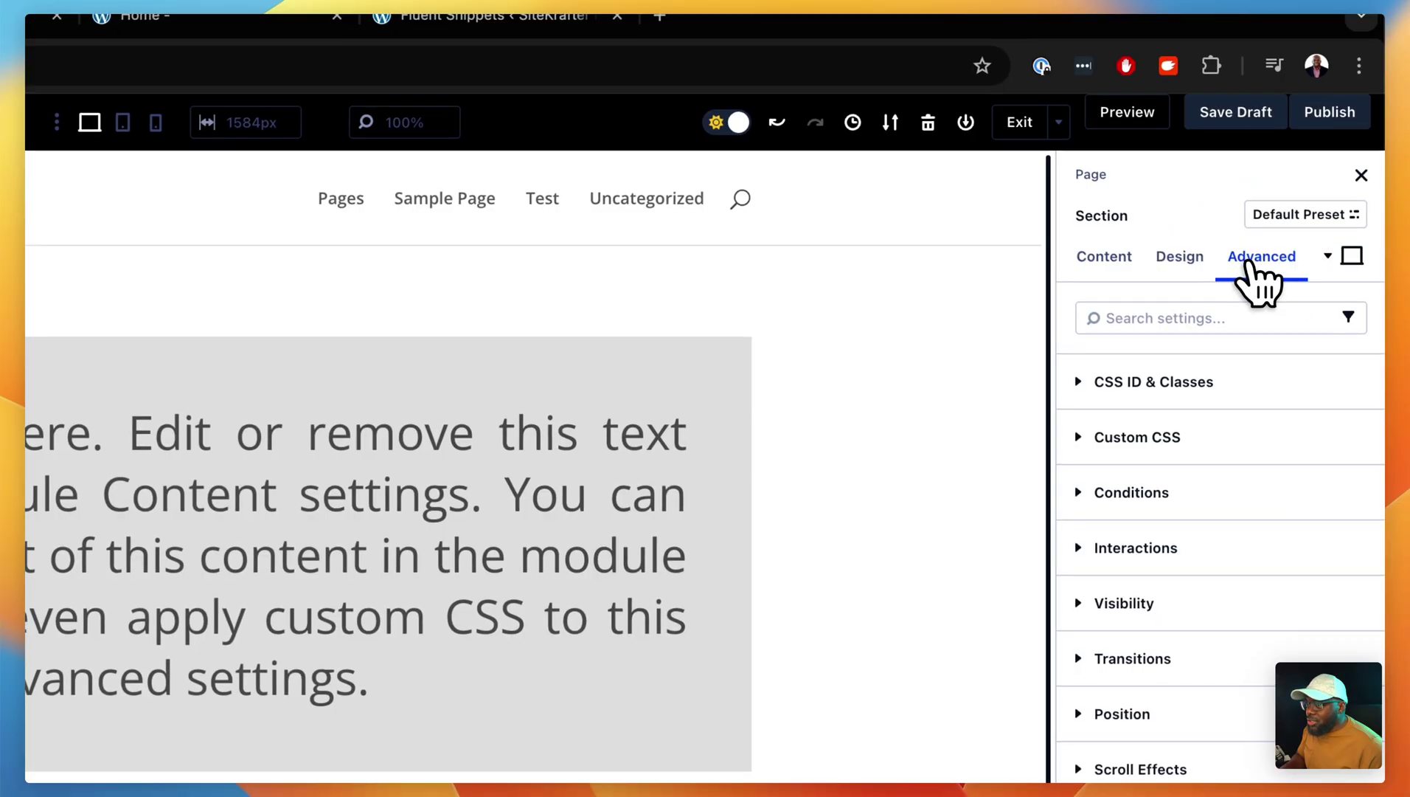
{"action": "left_click", "coordinate": [1195, 381]}
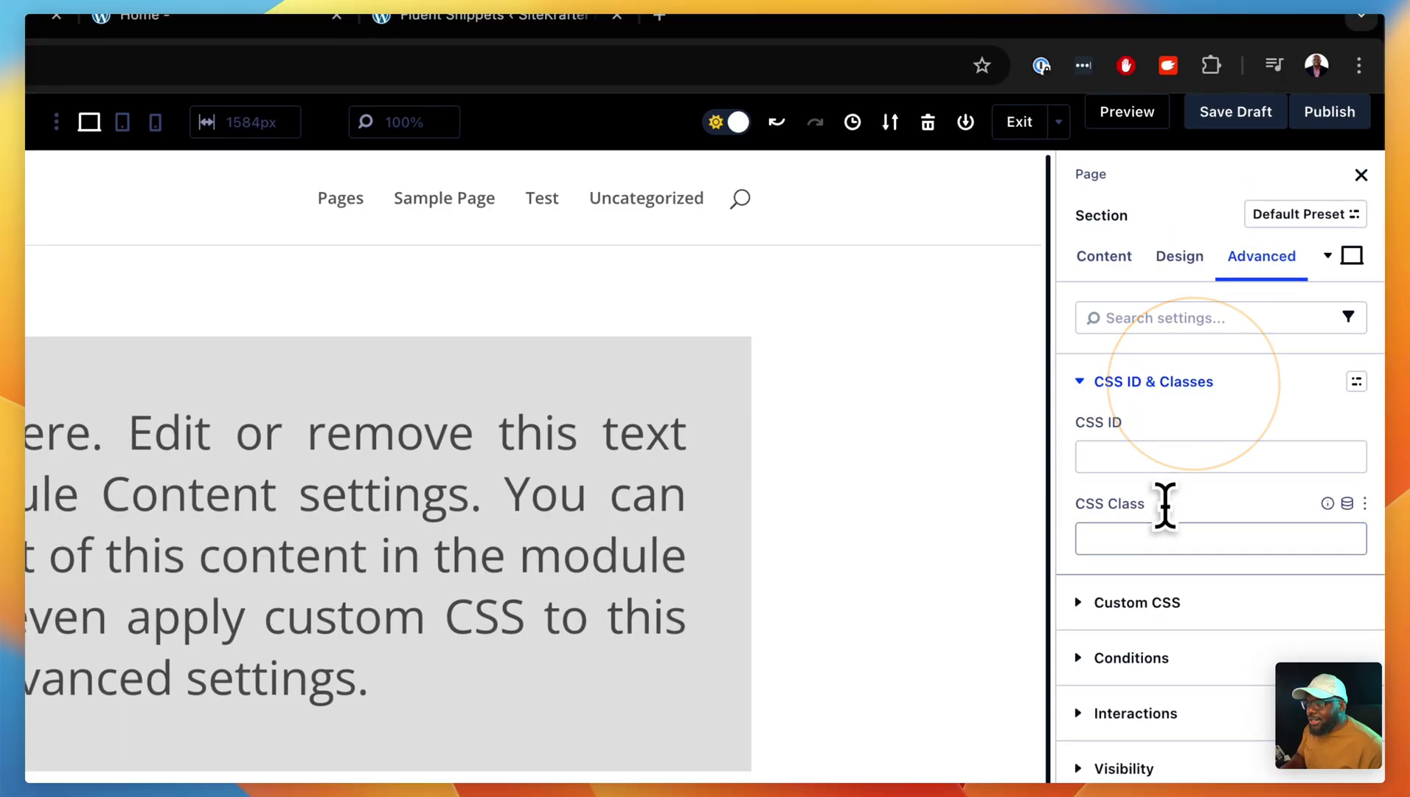
{"action": "left_click", "coordinate": [1155, 537]}
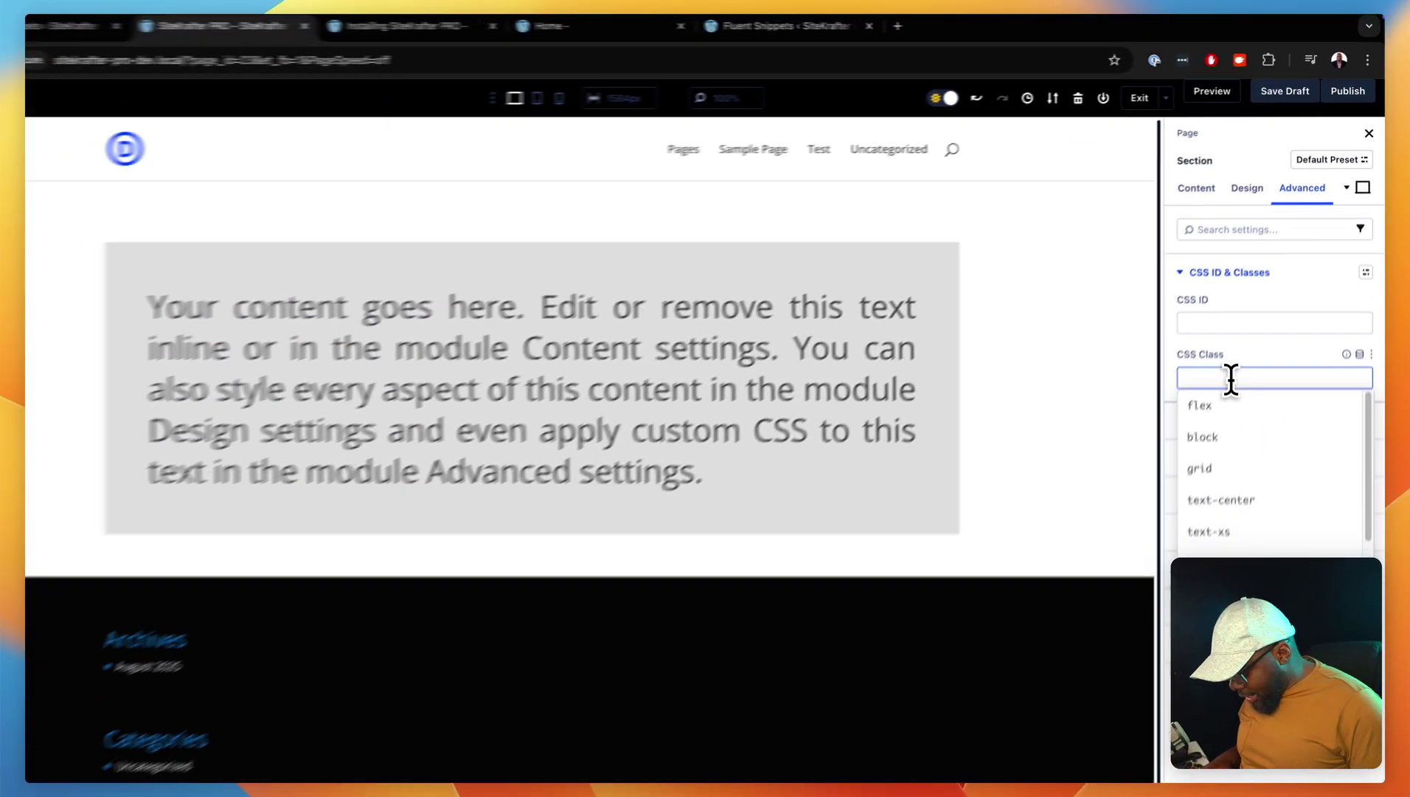
{"action": "type", "text": "bg"}
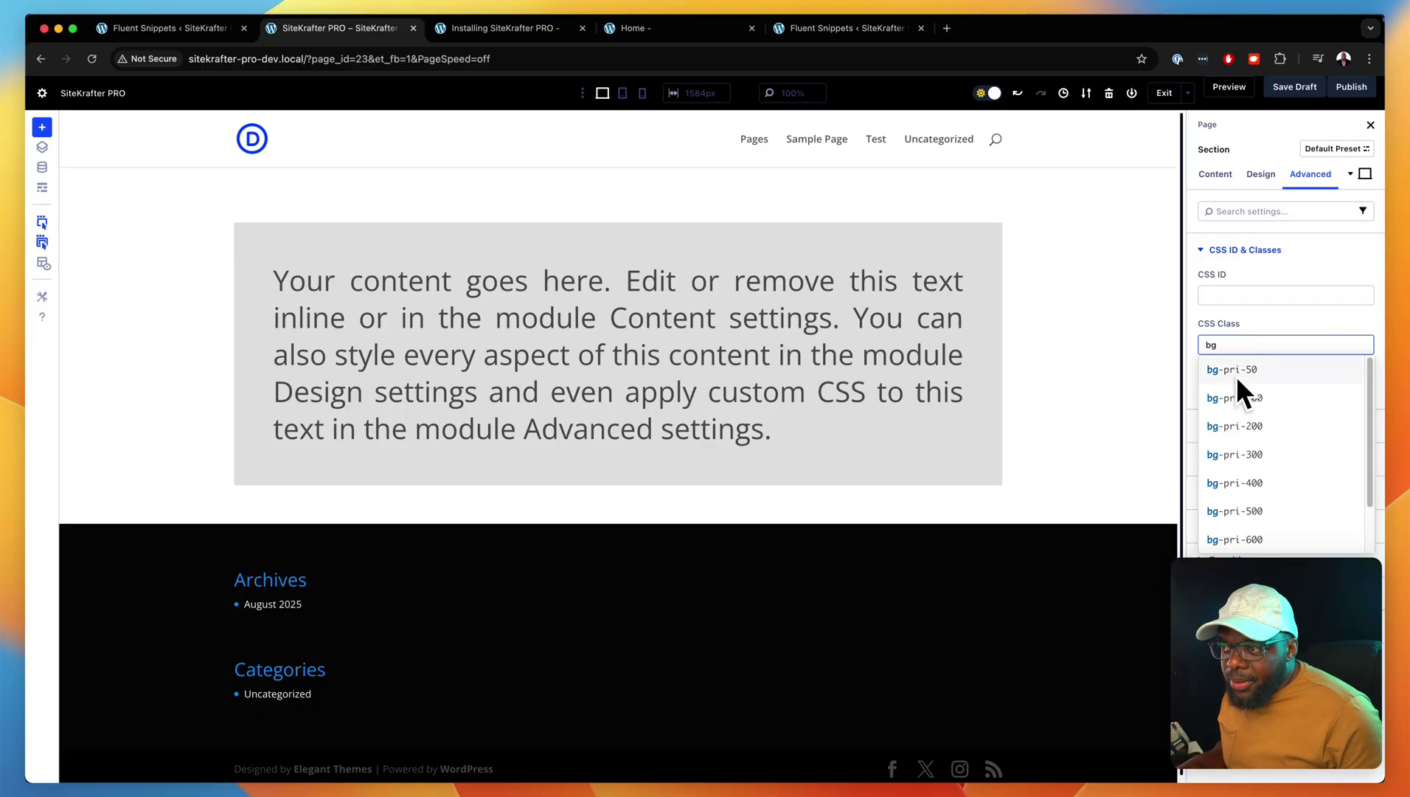
- Review the pri-50 to pri-900 swatches in the Style Guide, then return to the builder
{"action": "left_click", "coordinate": [229, 28]}
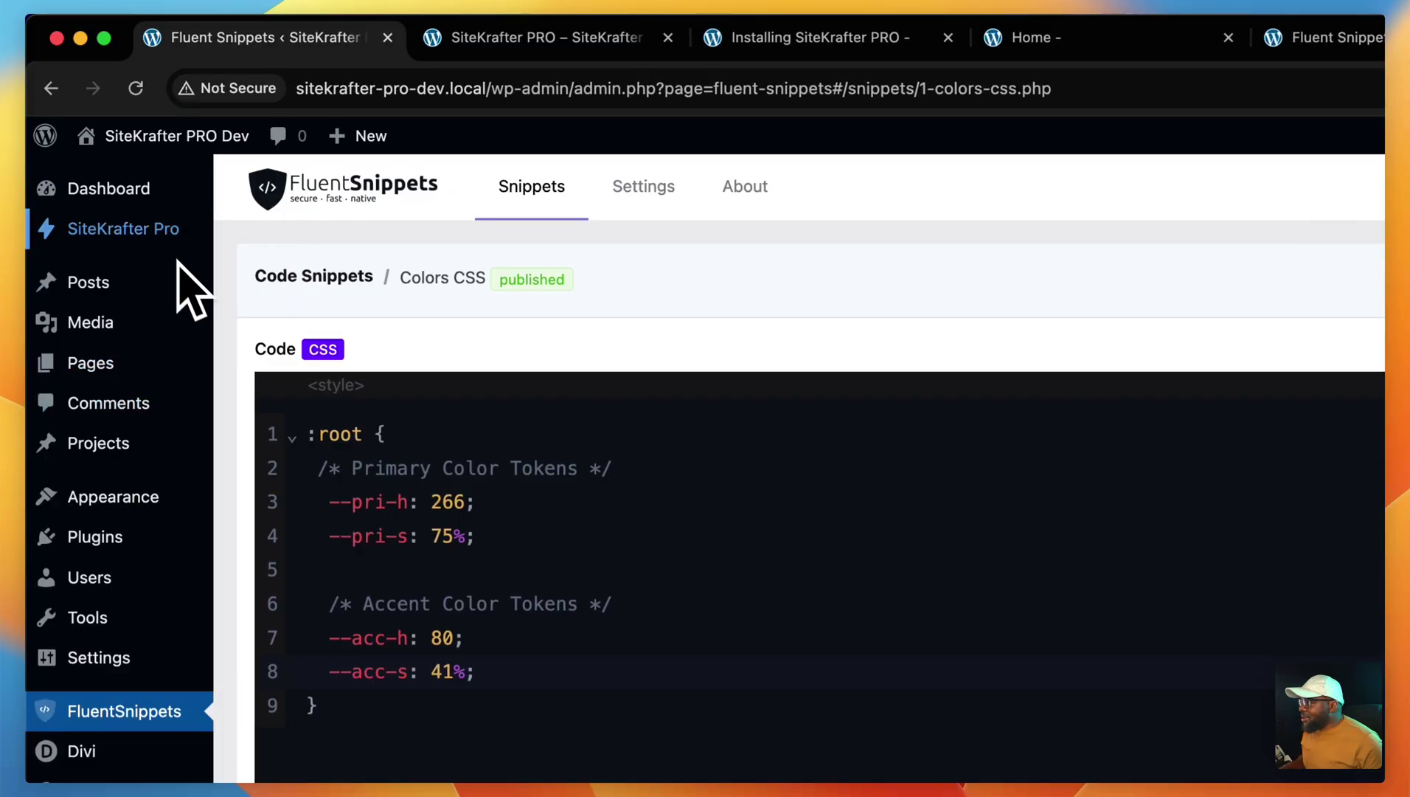
{"action": "mouse_move", "coordinate": [146, 234]}
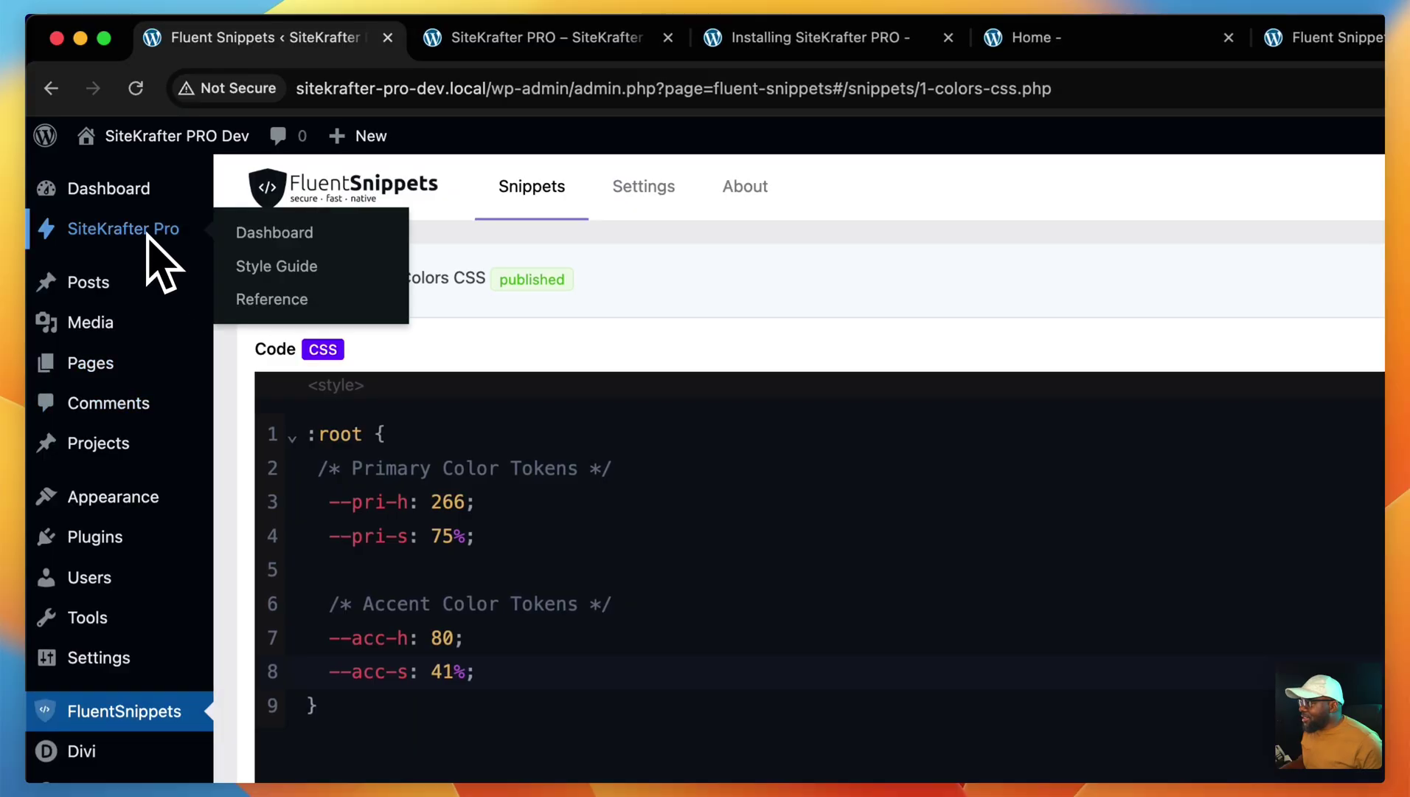
{"action": "left_click", "coordinate": [286, 274]}
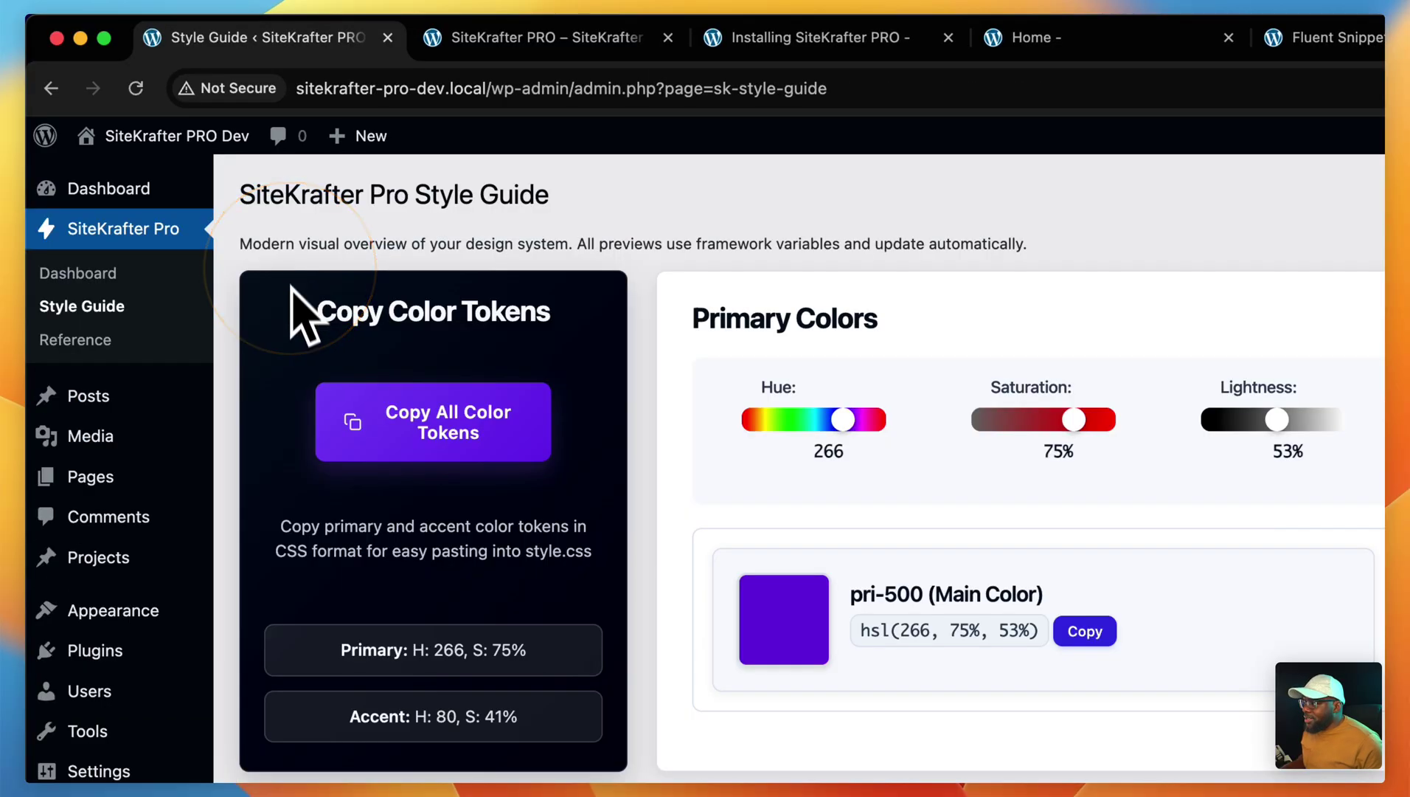
{"action": "scroll", "coordinate": [381, 582], "scroll_direction": "down", "scroll_amount": 3}
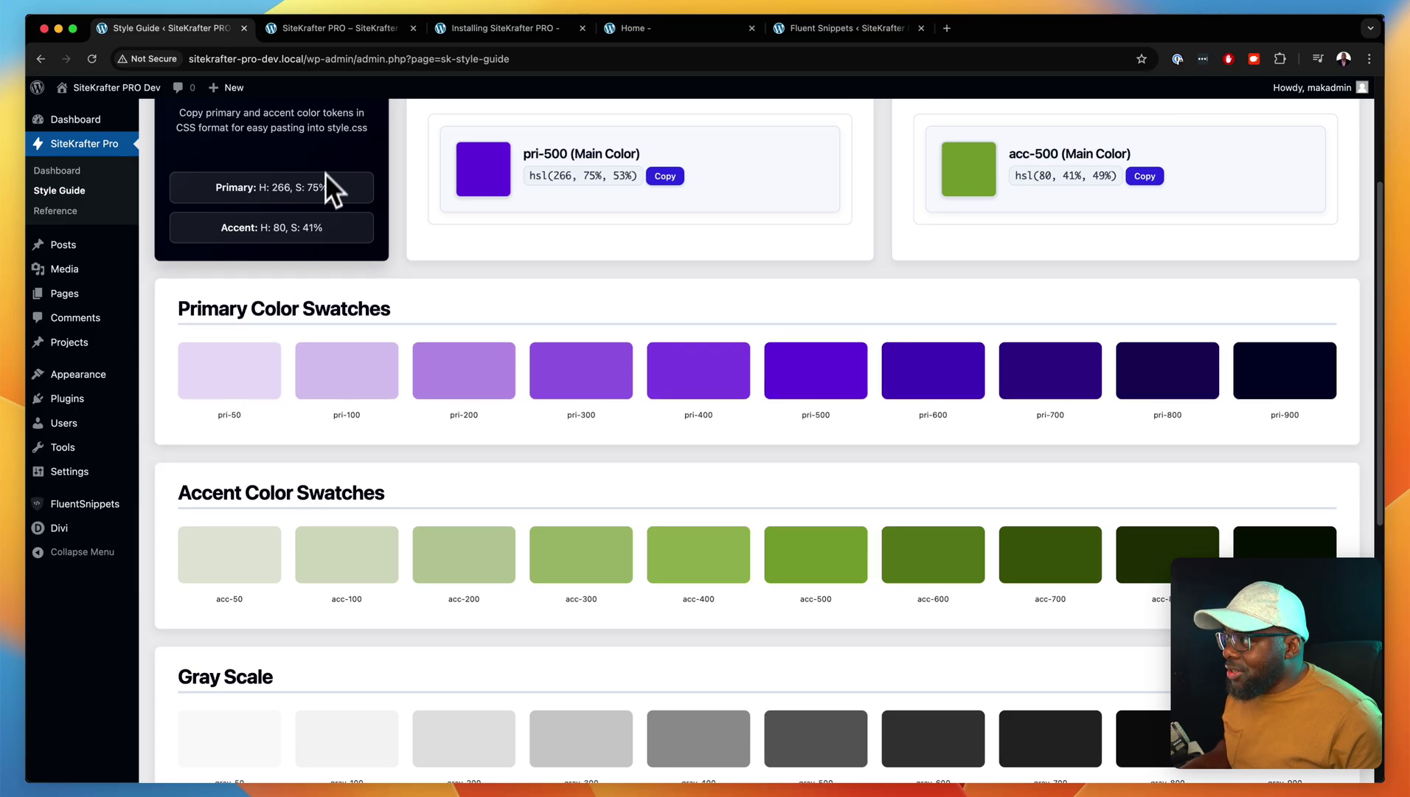
{"action": "left_click", "coordinate": [347, 30]}
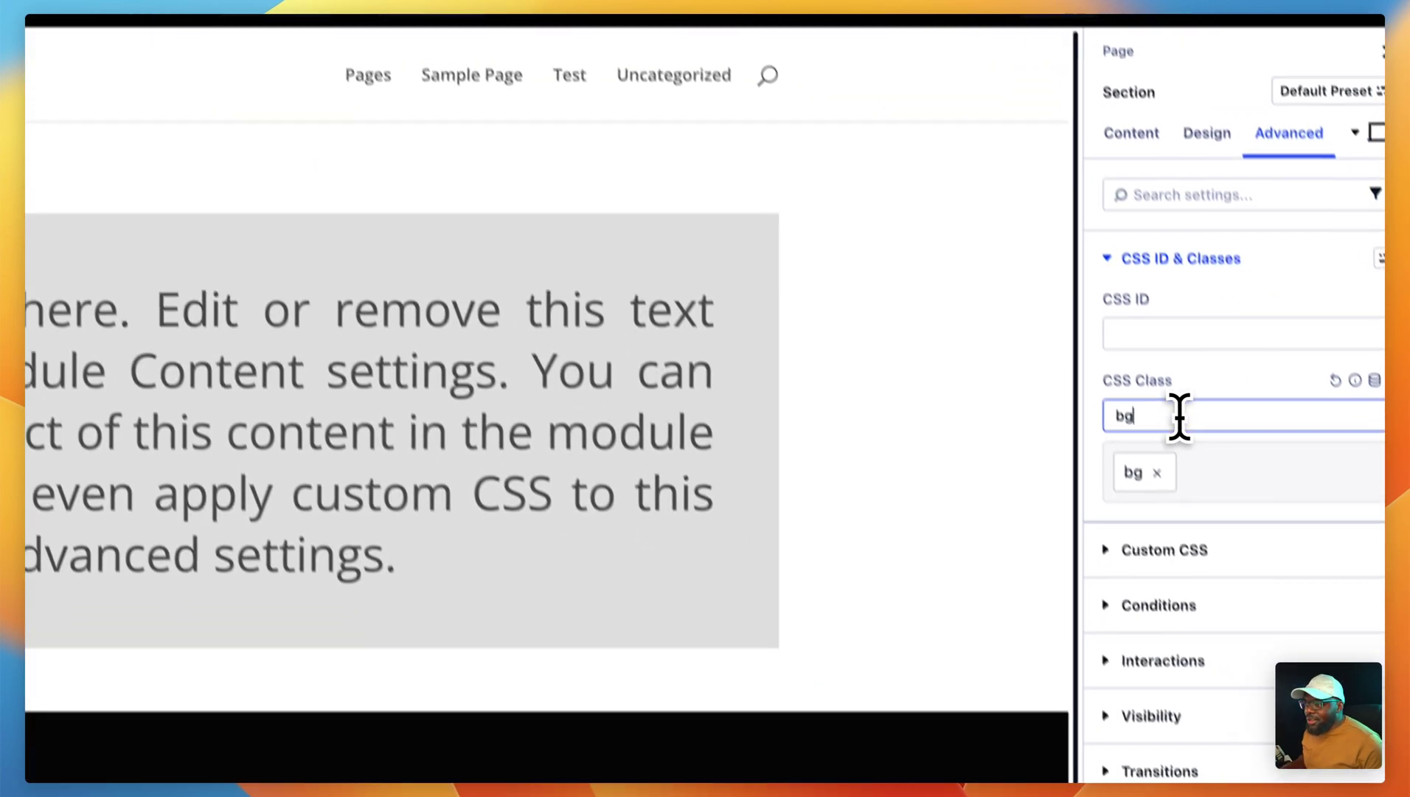
- Add bg-pri-50 to the section's CSS classes, publish, and reload to check the pale purple tint
{"action": "left_click", "coordinate": [1150, 382]}
{"action": "type", "text": "-"}
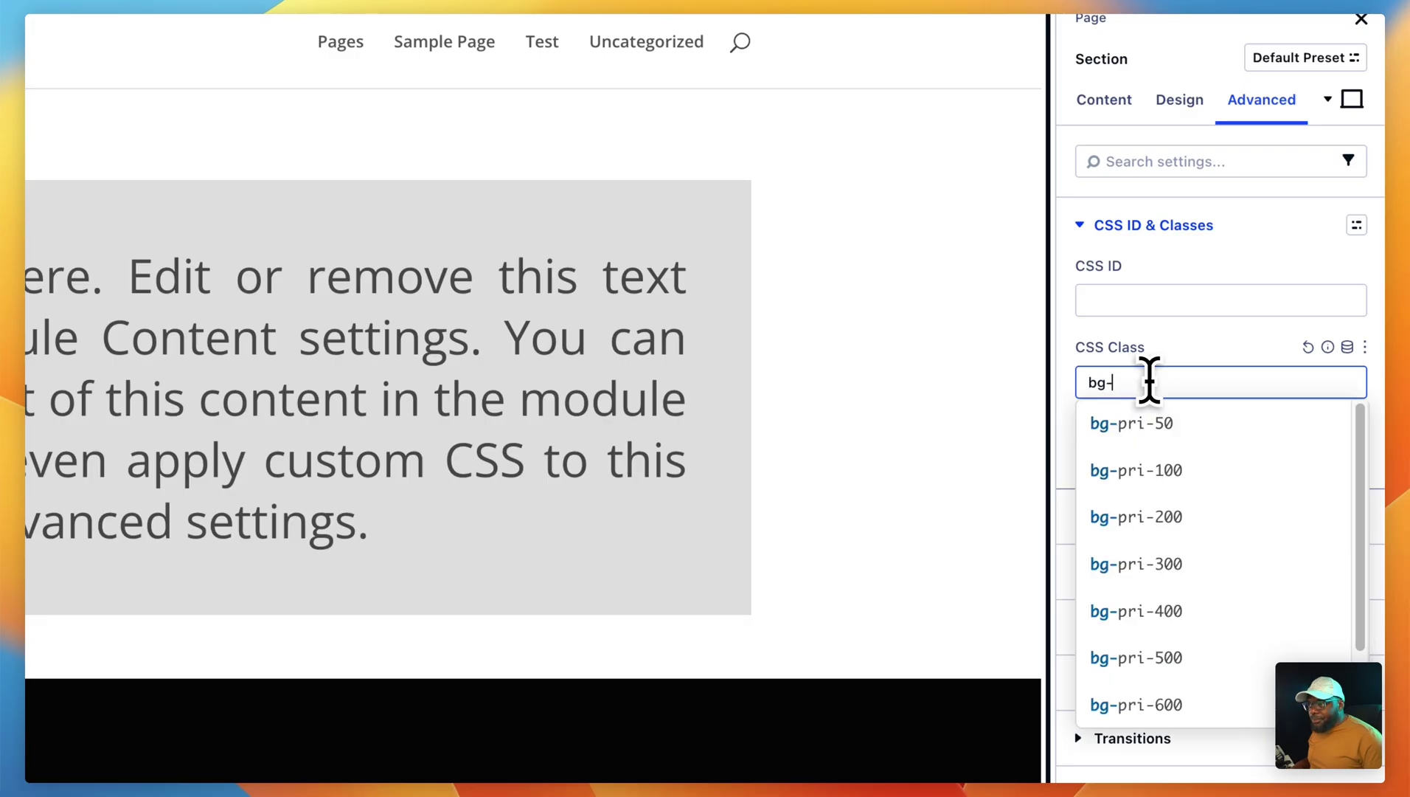
{"action": "left_click", "coordinate": [1156, 423]}
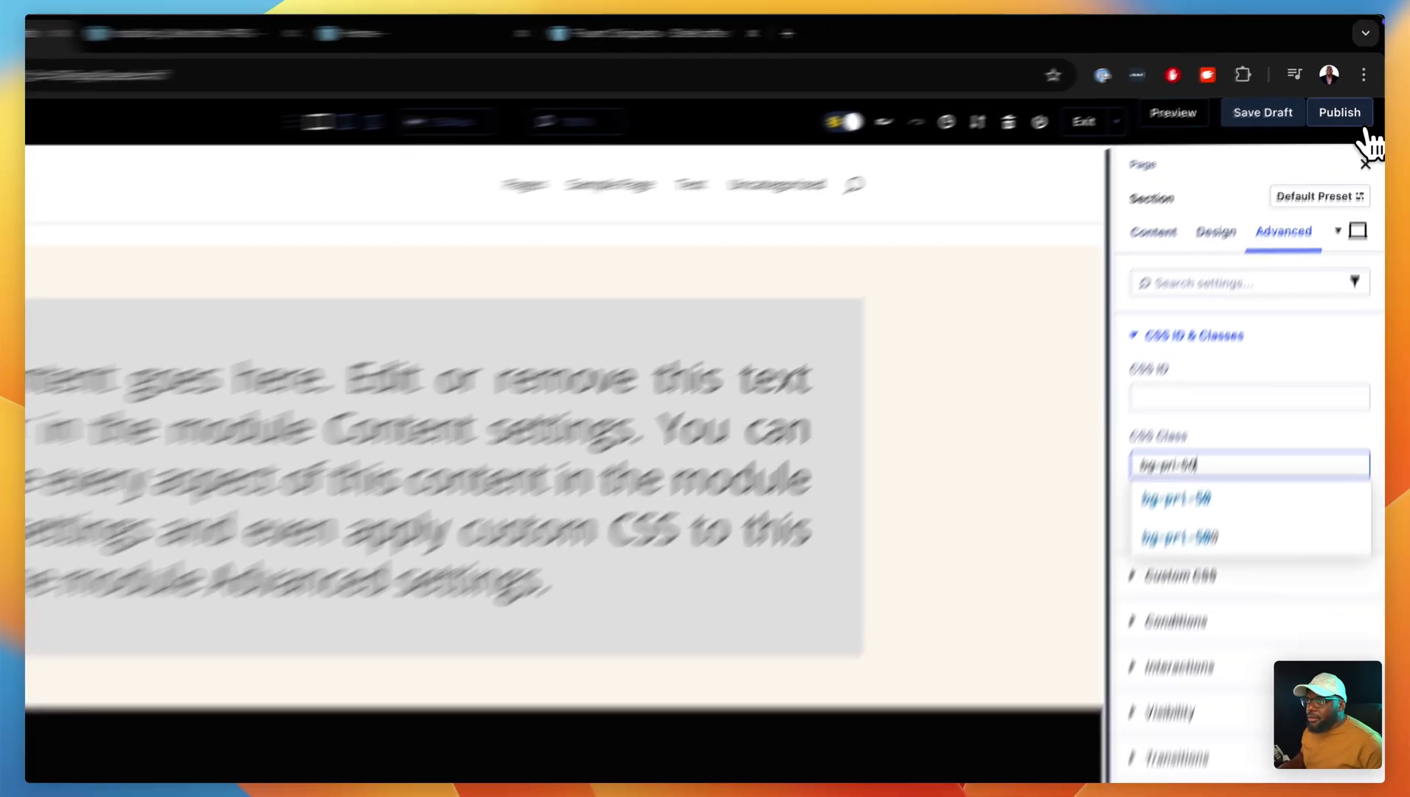
{"action": "left_click", "coordinate": [1351, 86]}
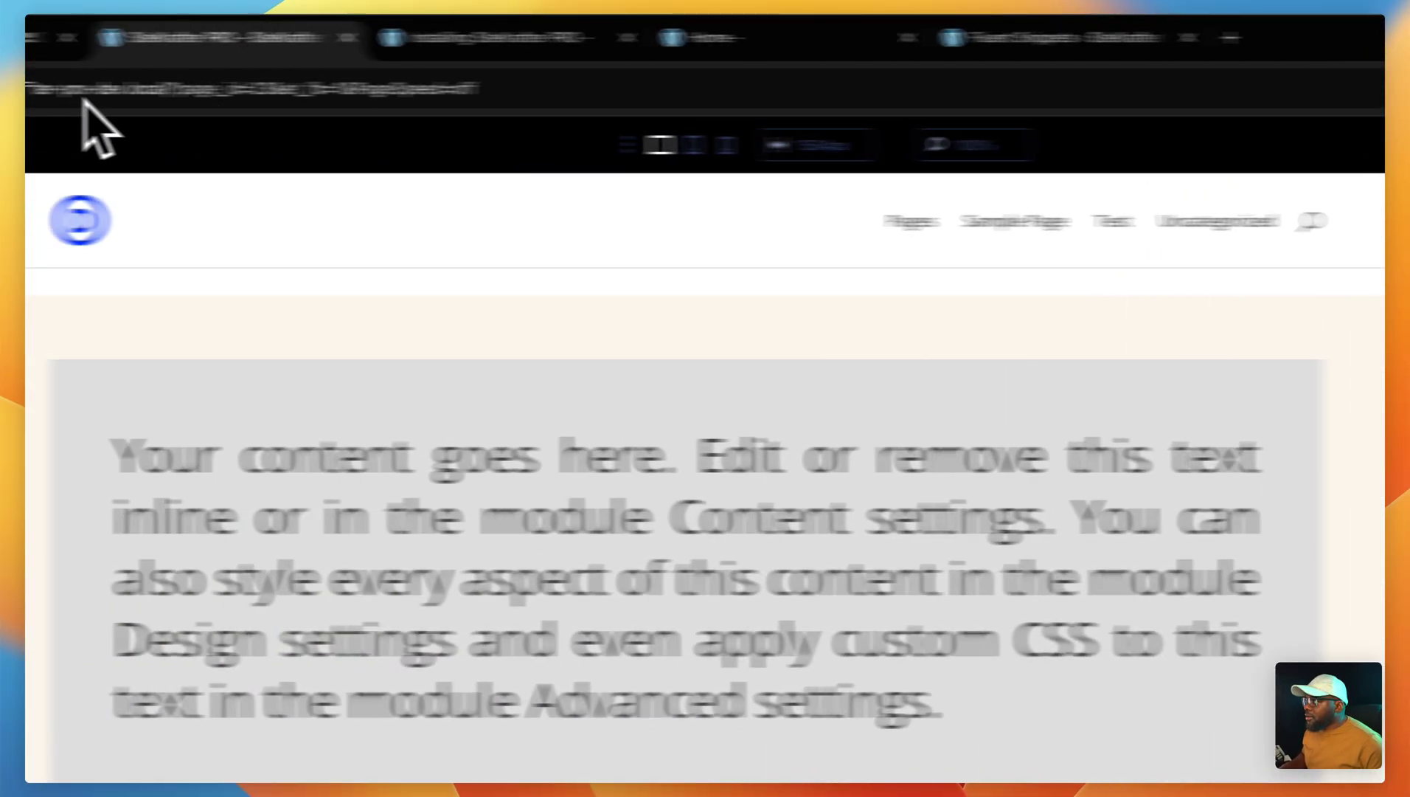
{"action": "left_click", "coordinate": [104, 82]}
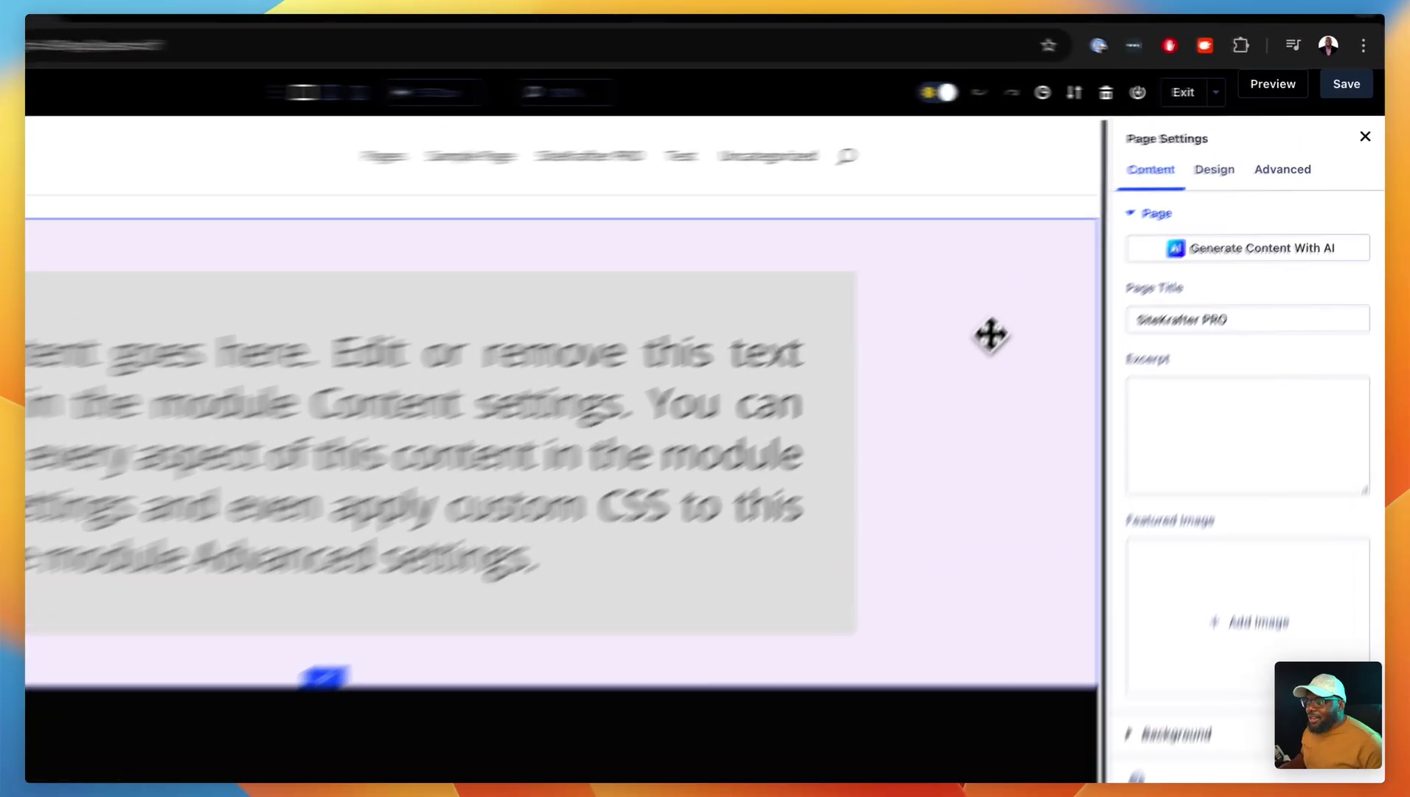
- Replace the section's bg-pri-50 class with bg-pri-300 in CSS ID & Classes
{"action": "left_click", "coordinate": [1119, 236]}
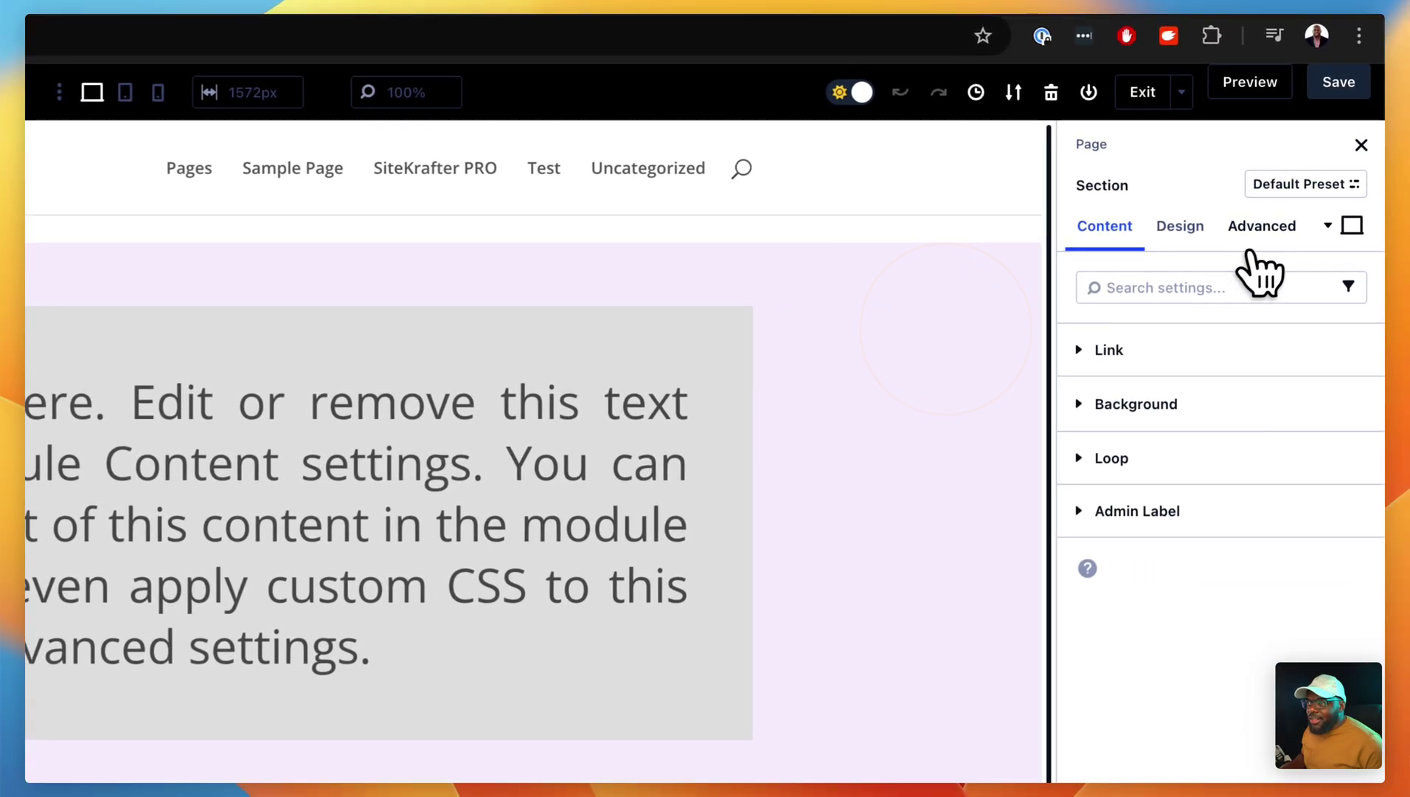
{"action": "left_click", "coordinate": [1265, 225]}
{"action": "left_click", "coordinate": [1261, 345]}
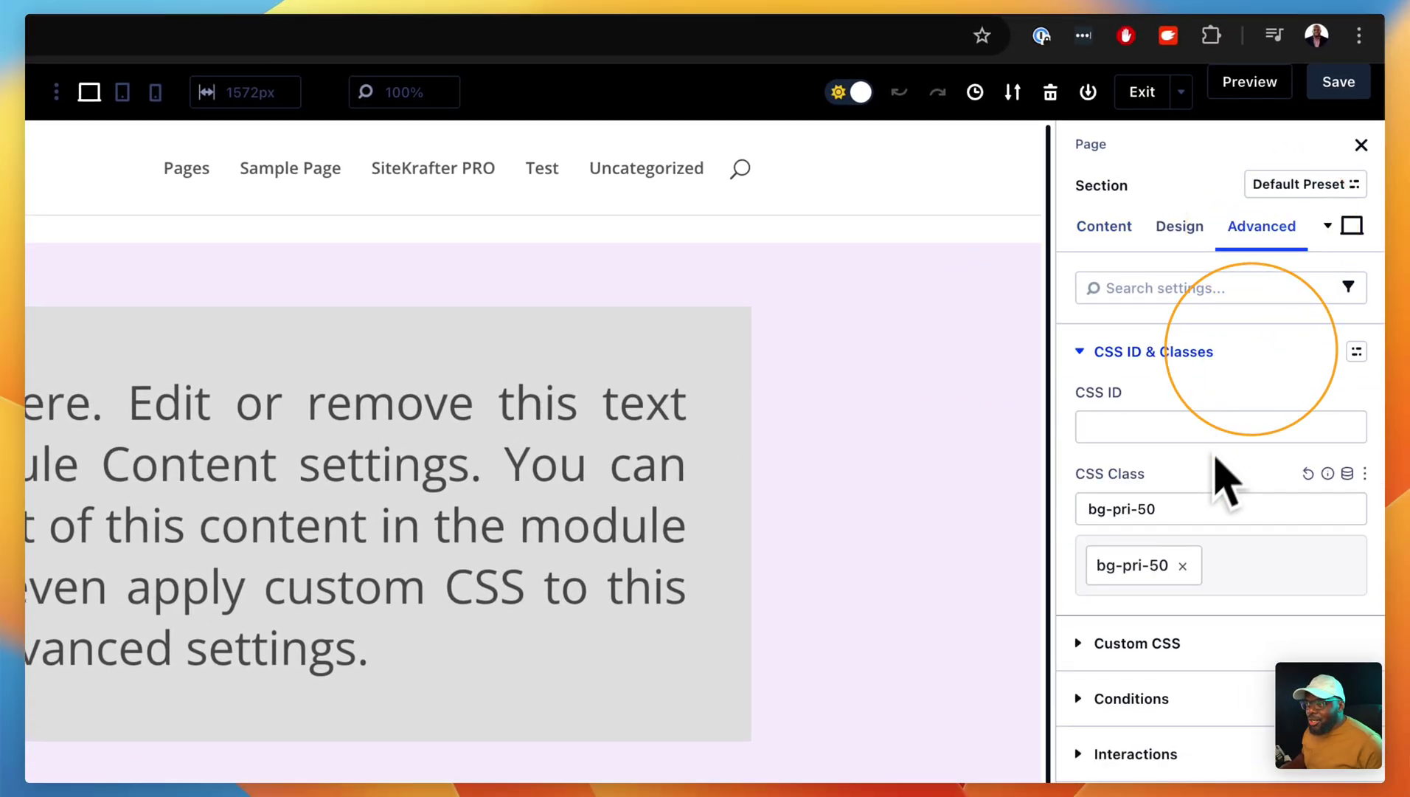
{"action": "left_click", "coordinate": [1183, 565]}
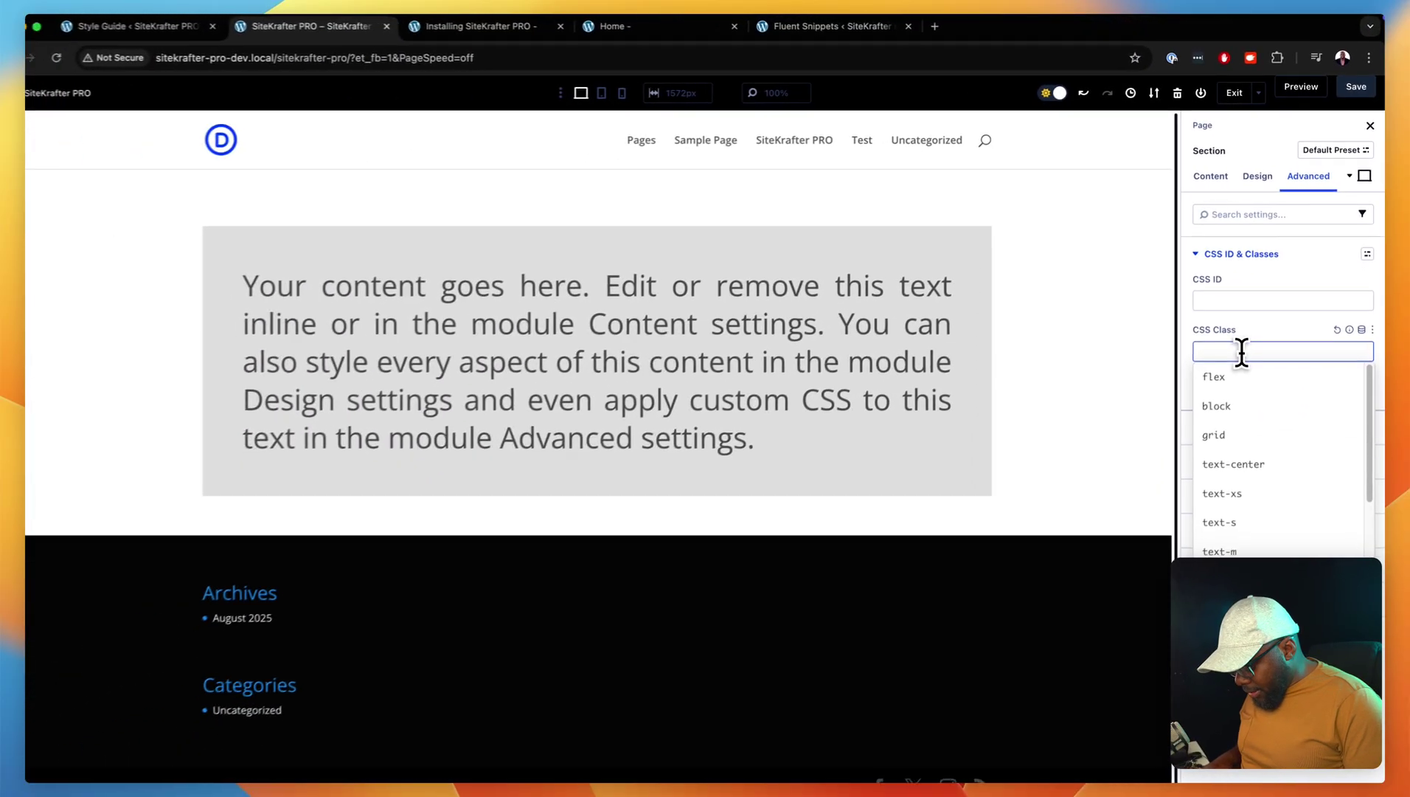
{"action": "type", "text": "bg-p"}
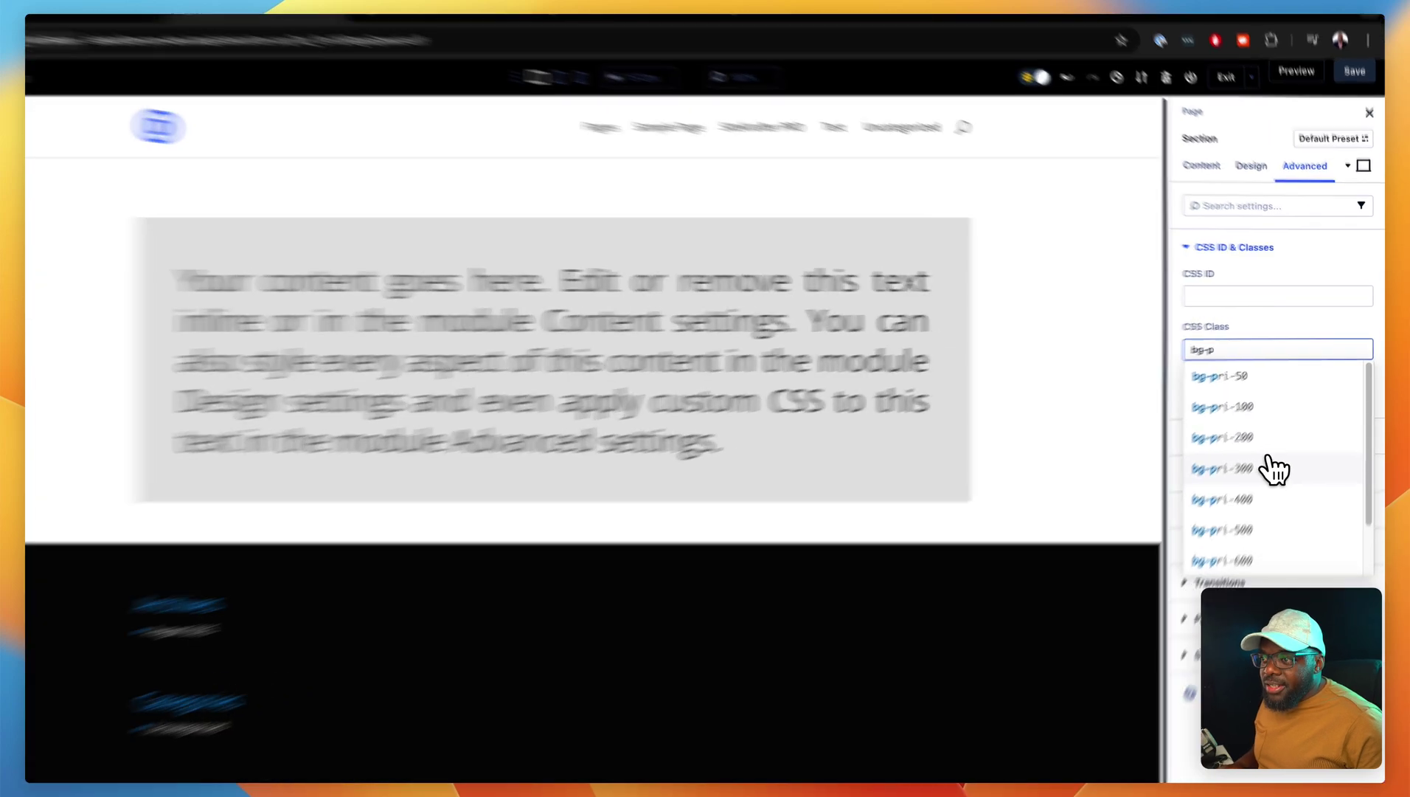
{"action": "left_click", "coordinate": [1275, 455]}
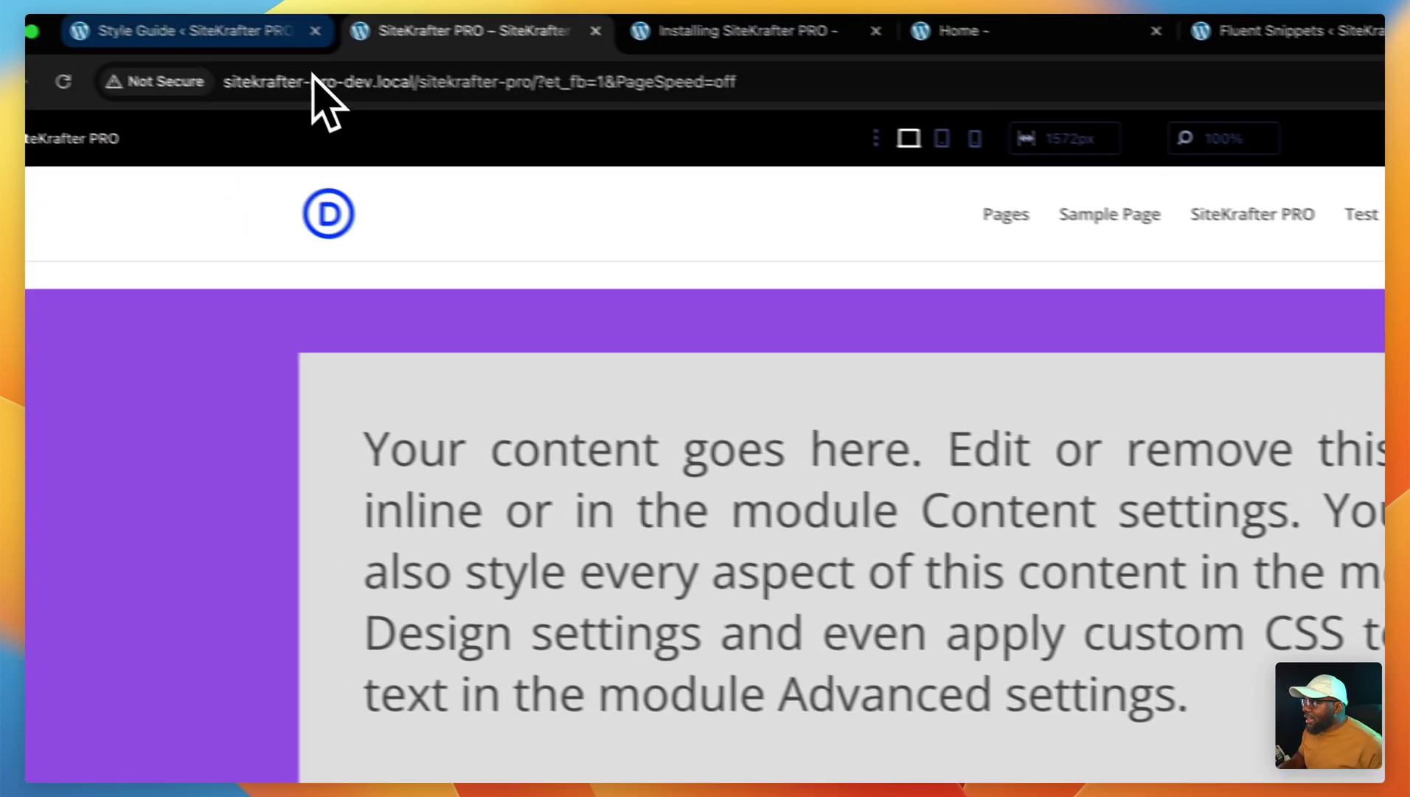
{"action": "left_click", "coordinate": [280, 31]}
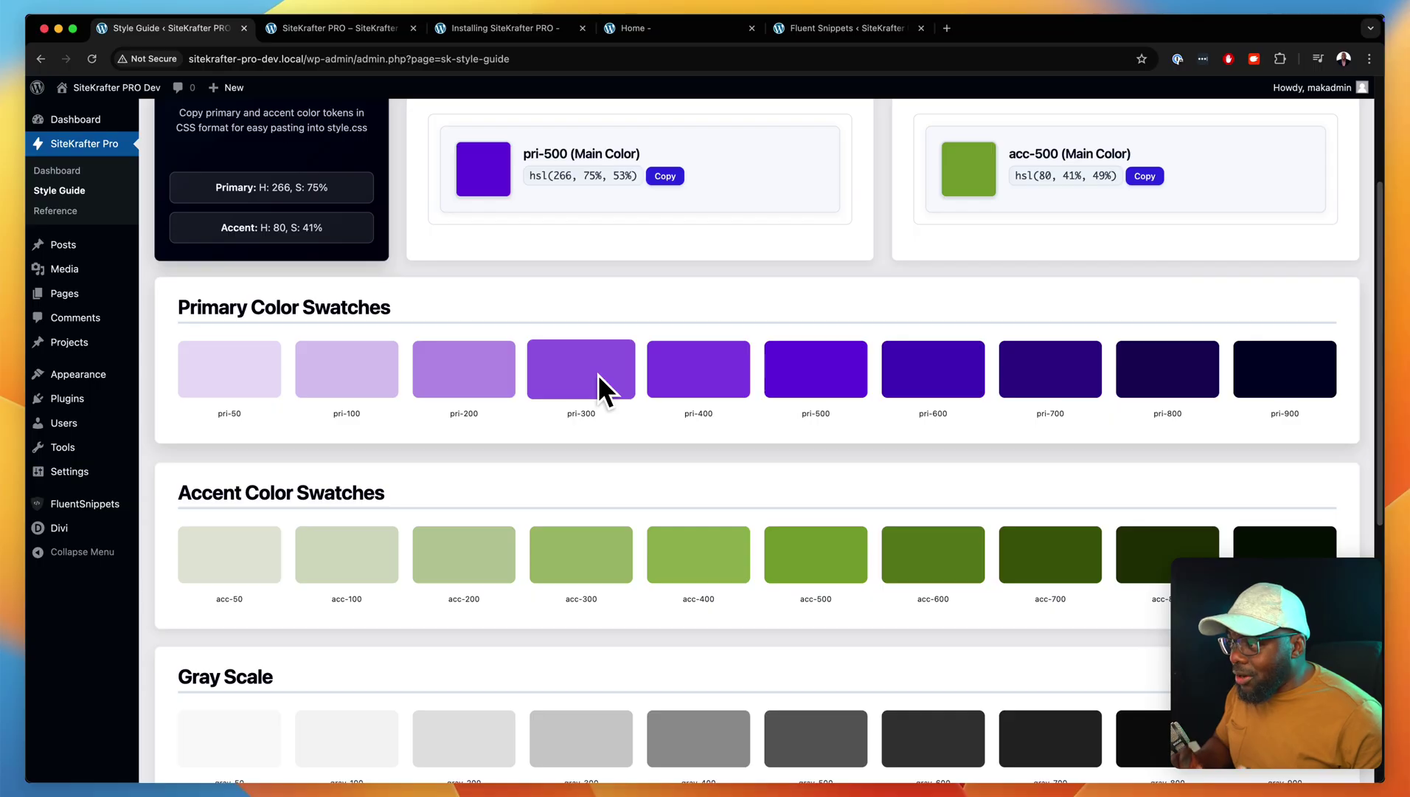
{"action": "scroll", "coordinate": [850, 362], "scroll_direction": "up", "scroll_amount": 3}
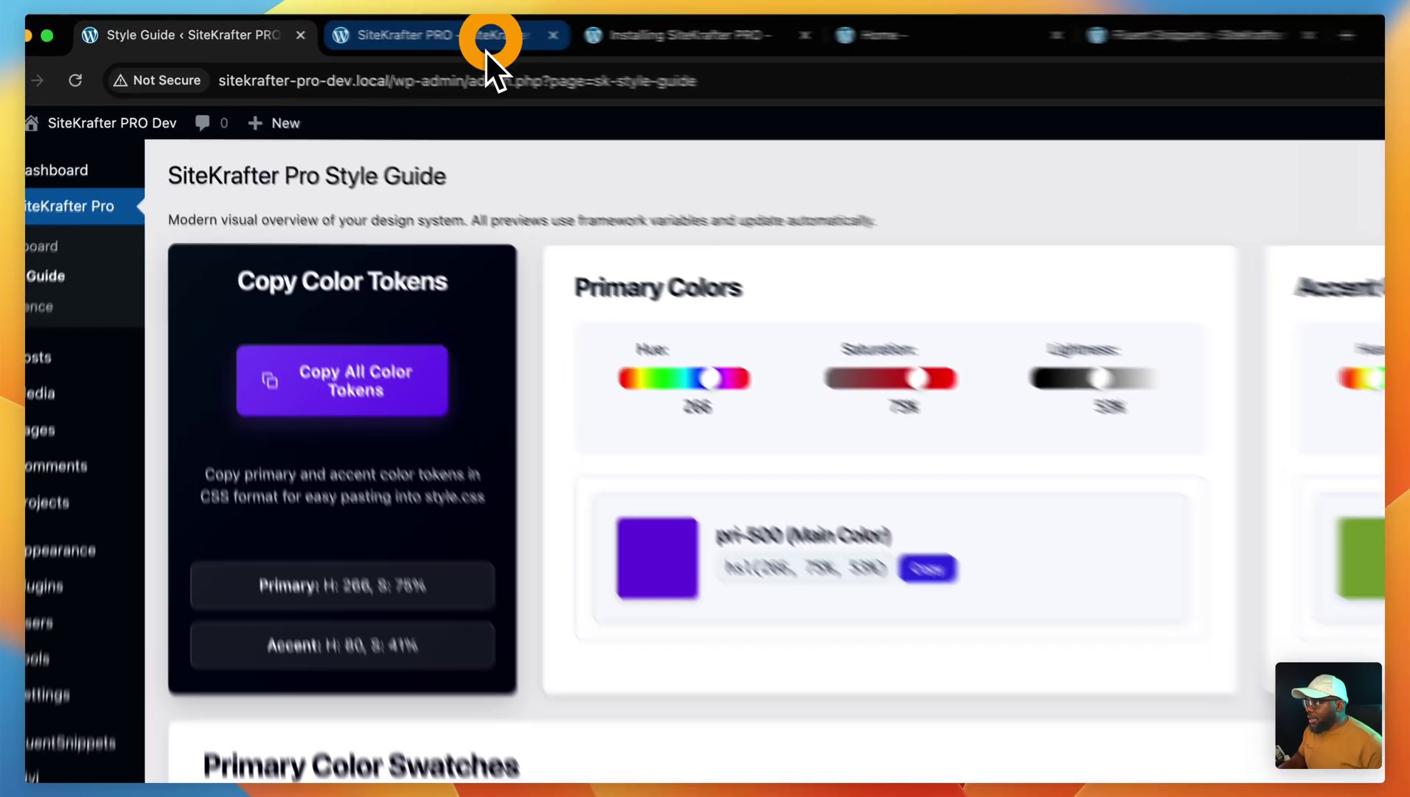
{"action": "left_click", "coordinate": [377, 30]}
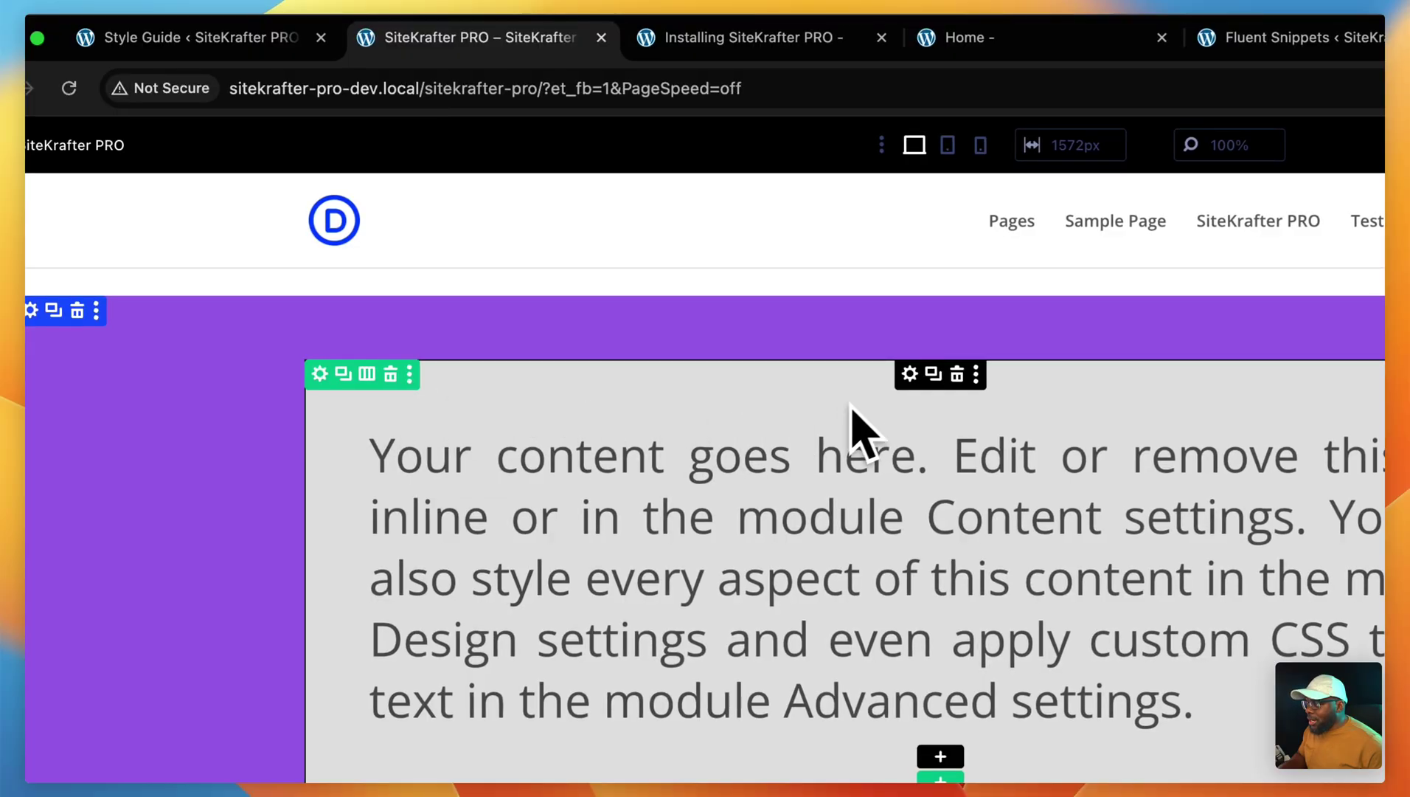
- Open the text module's CSS Class field and clear the stray bg entries typed there
{"action": "left_click", "coordinate": [910, 374]}
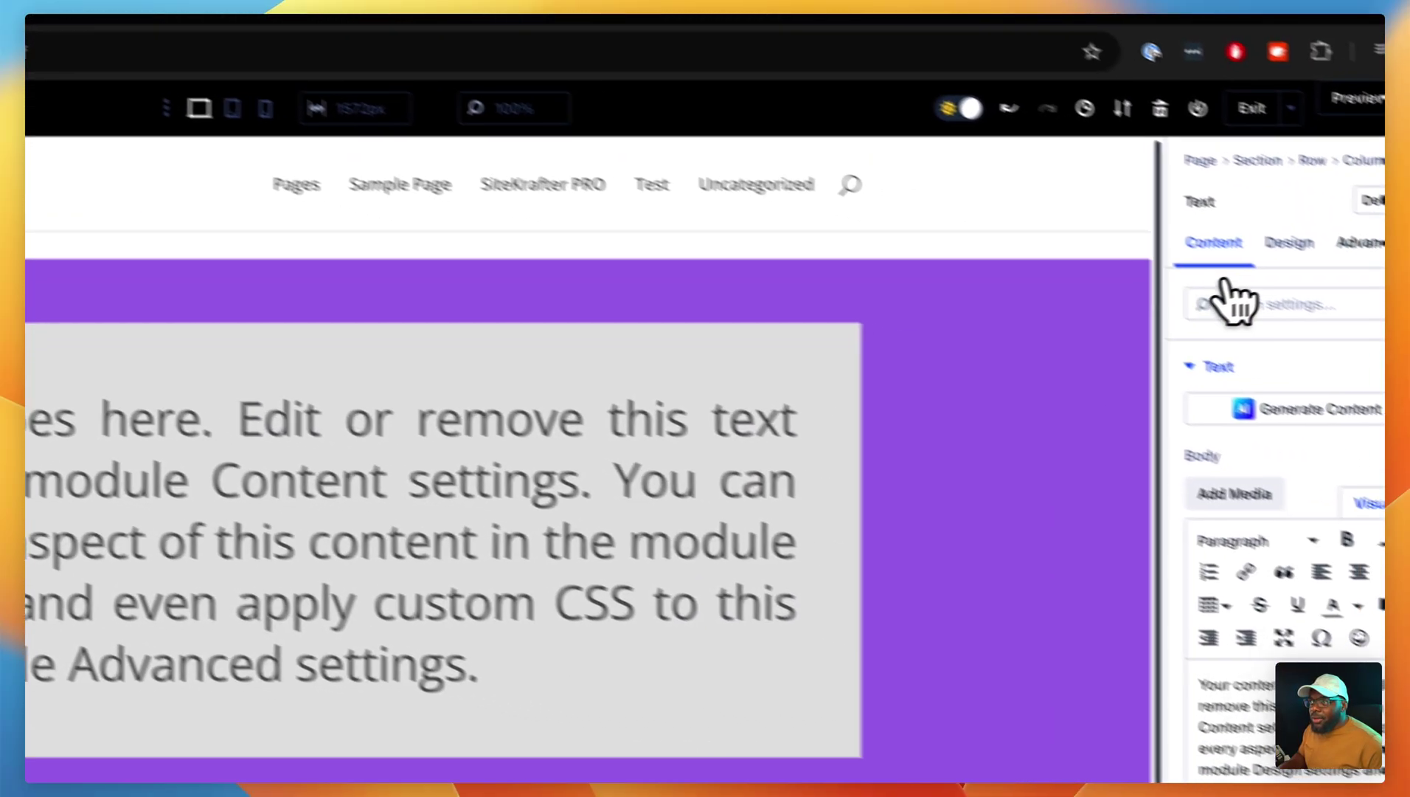
{"action": "left_click", "coordinate": [1265, 213]}
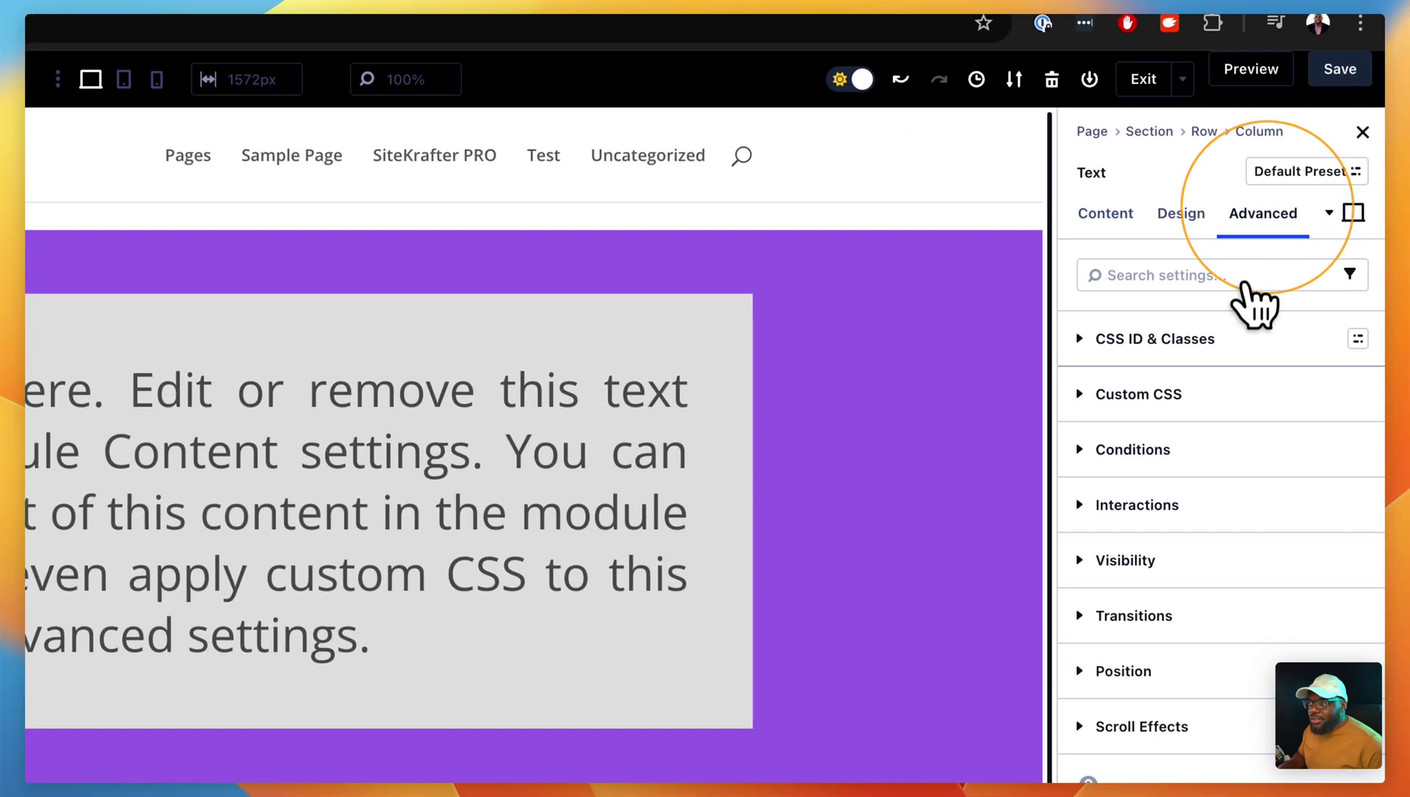
{"action": "left_click", "coordinate": [1230, 338]}
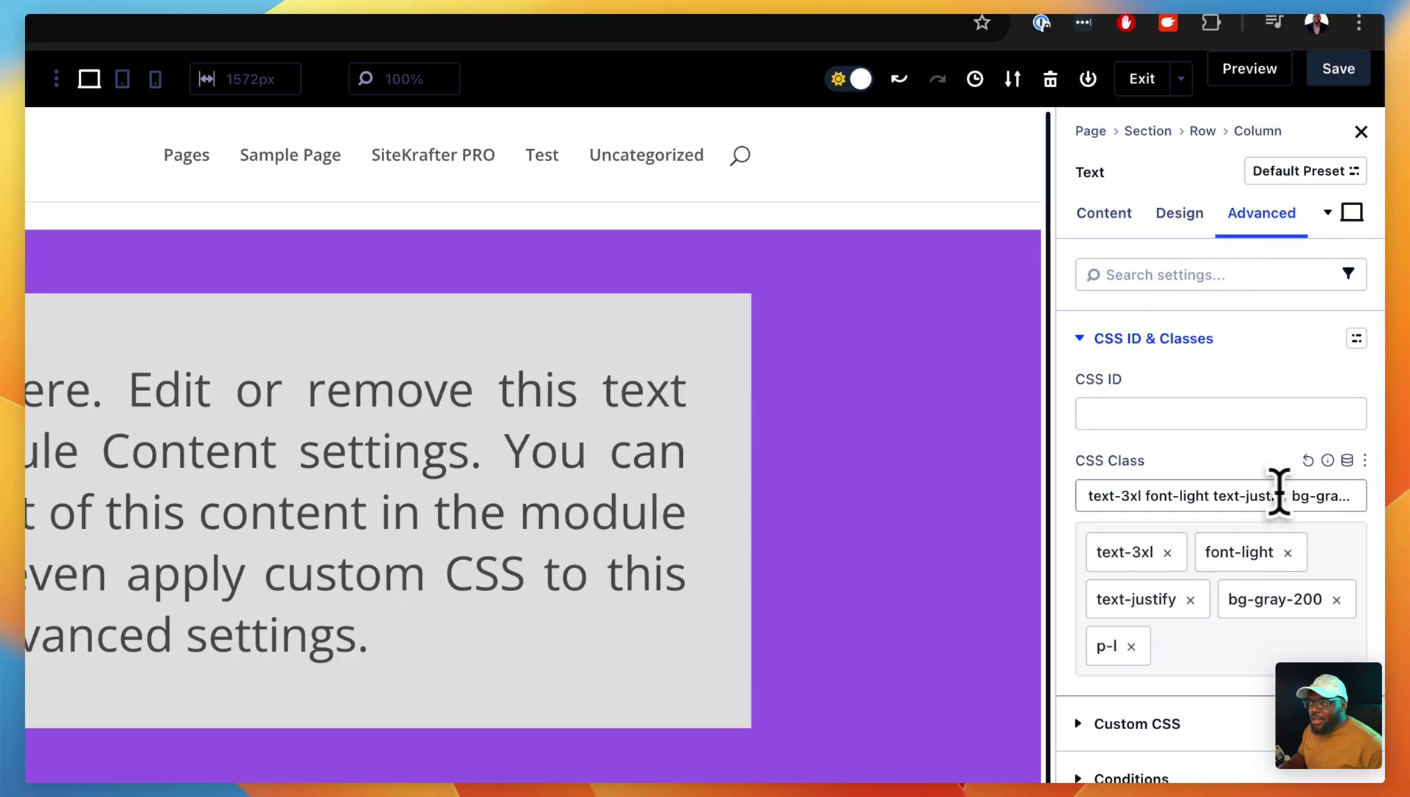
{"action": "left_click", "coordinate": [1092, 495]}
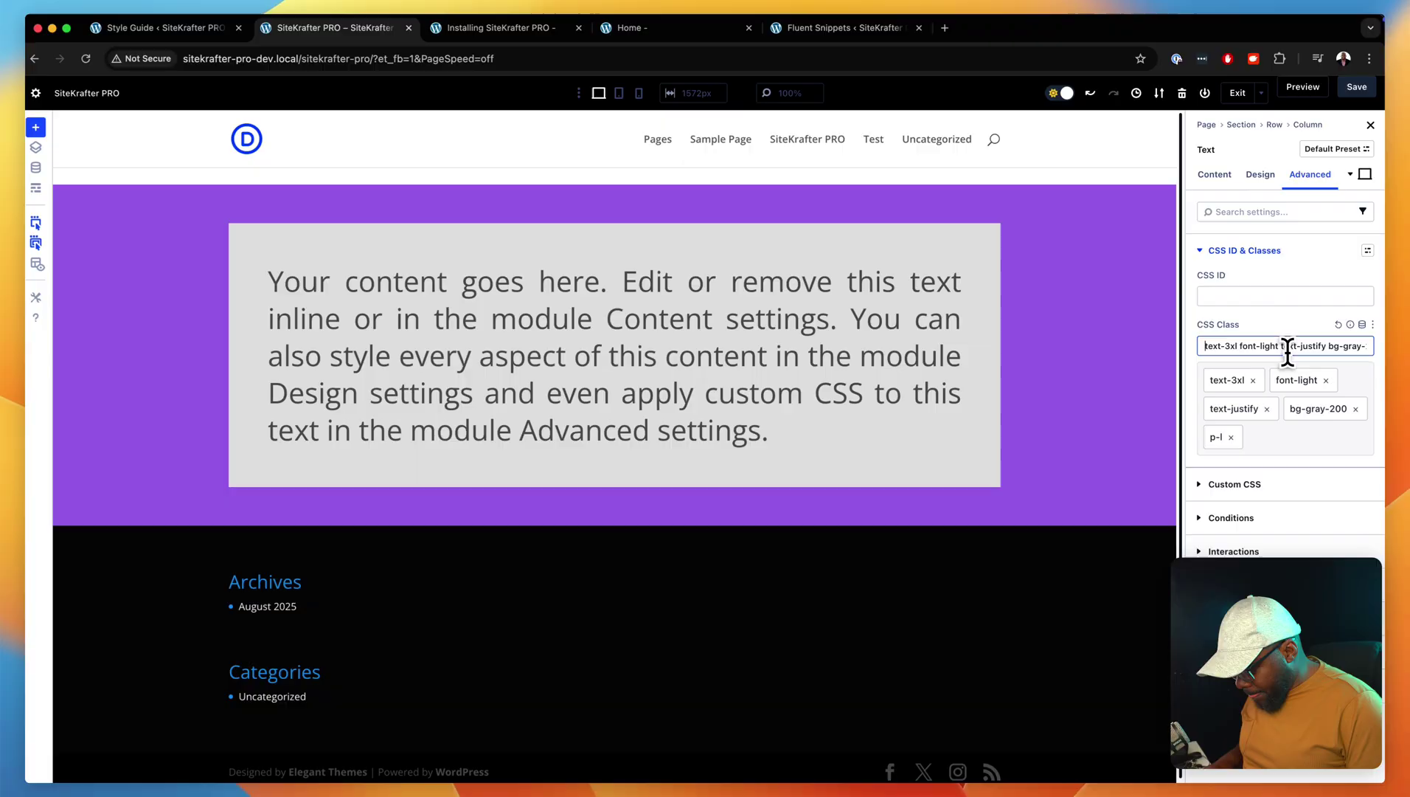
{"action": "type", "text": "bg"}
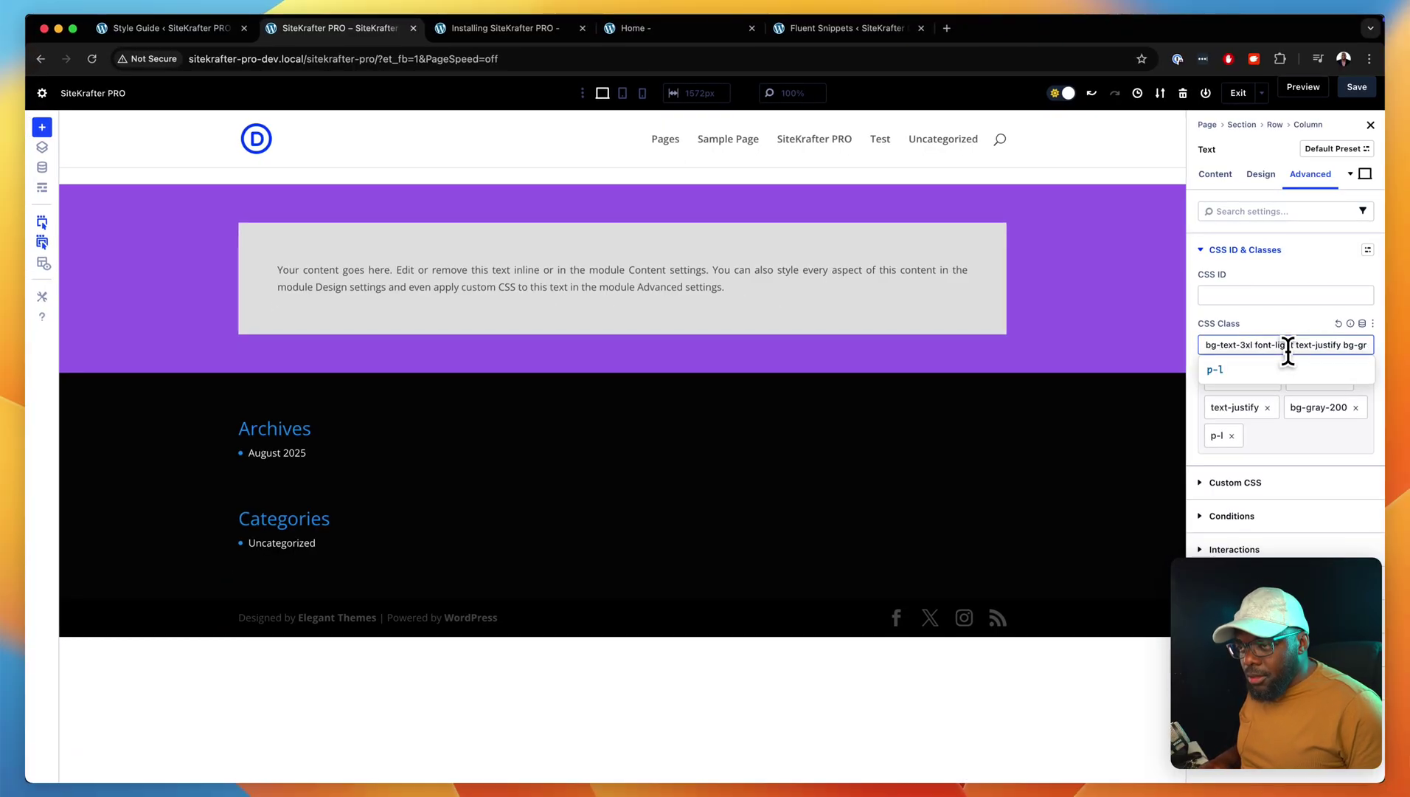
{"action": "type", "text": "-"}
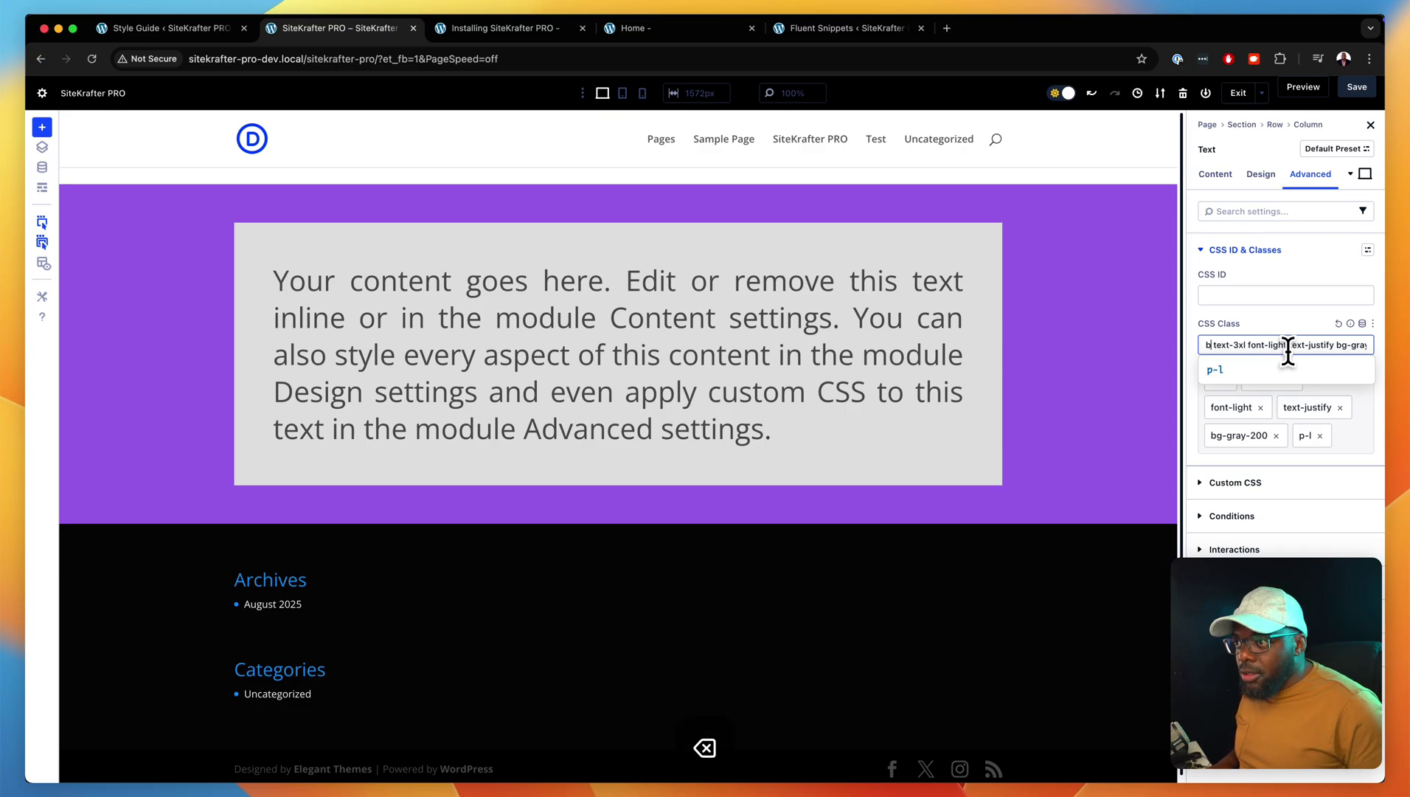
{"action": "key", "text": "BackSpace"}
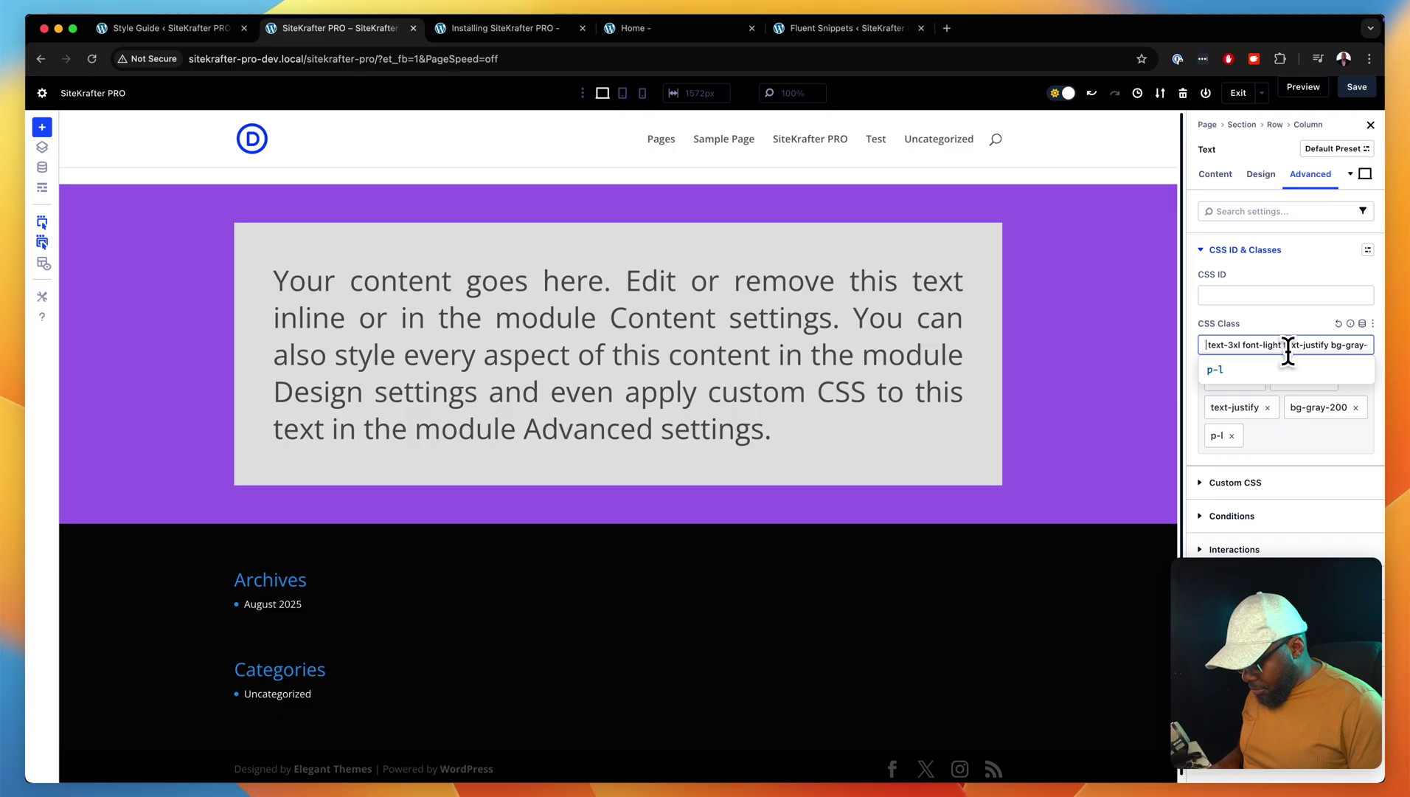
{"action": "type", "text": "bg"}
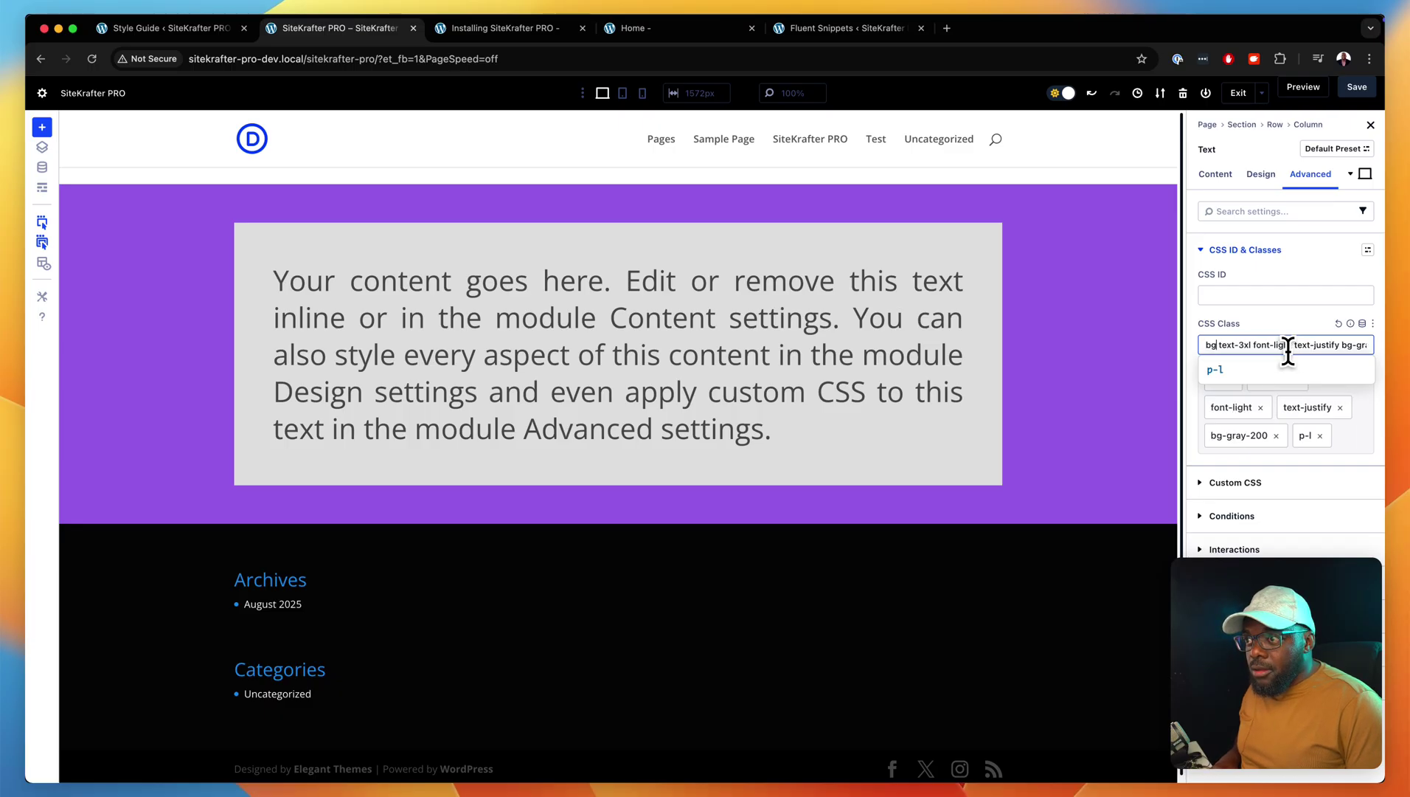
{"action": "key", "text": "BackSpace"}
{"action": "key", "text": "BackSpace"}
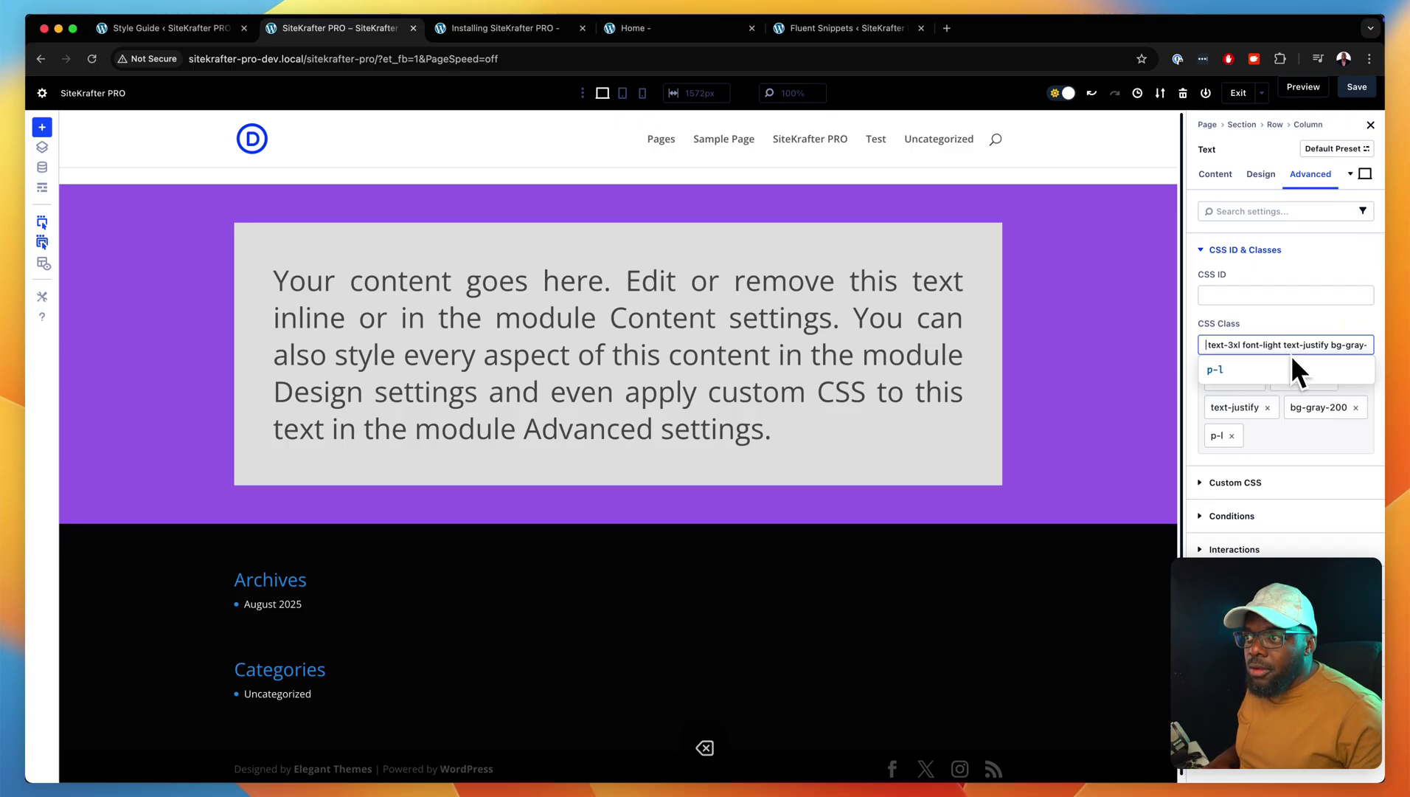
{"action": "left_click", "coordinate": [1318, 435]}
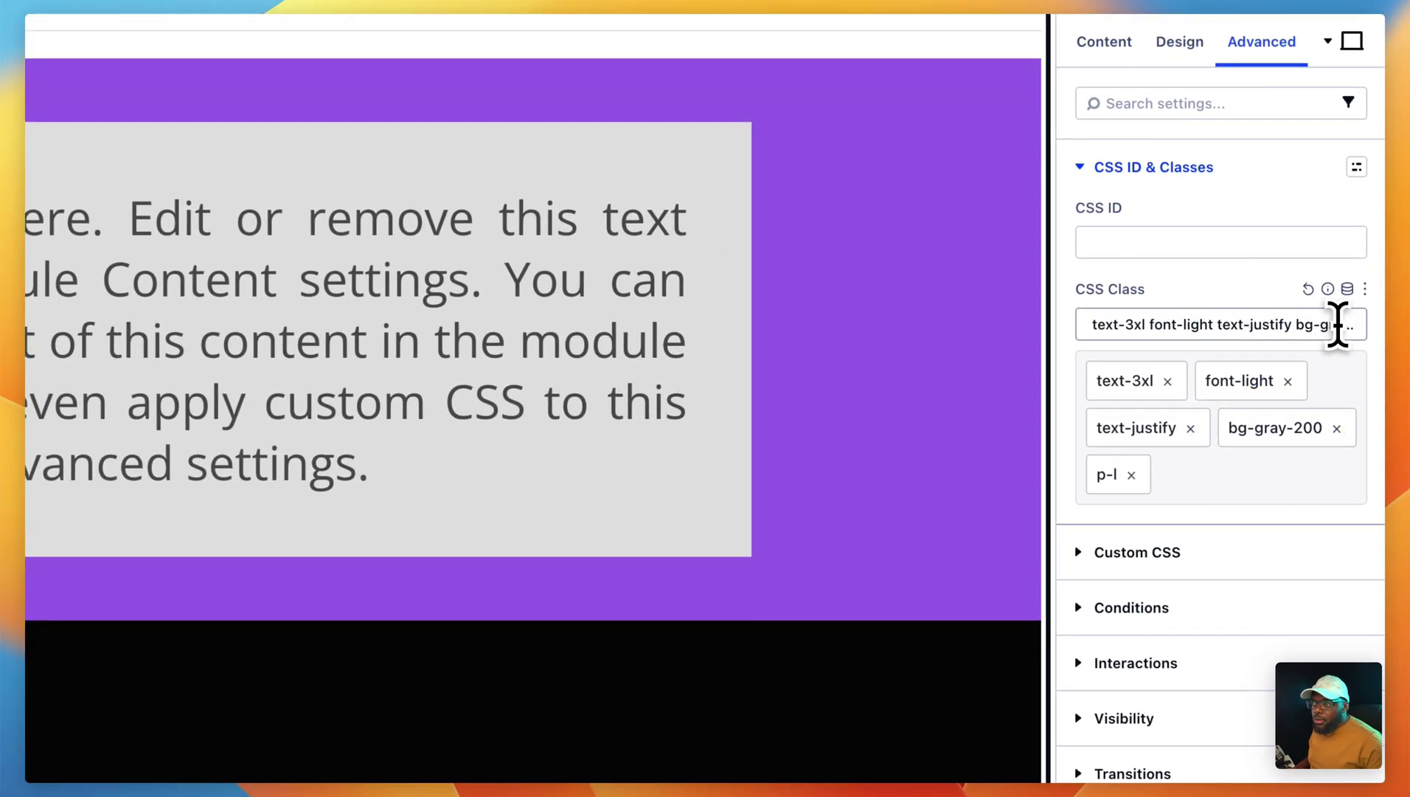
- Add bg-acc-400 to the text module's classes and remove bg-gray-200
{"action": "left_click", "coordinate": [1313, 323]}
{"action": "key", "text": "Right"}
{"action": "key", "text": "Right"}
{"action": "key", "text": "Right"}
{"action": "key", "text": "Right"}
{"action": "key", "text": "Right"}
{"action": "key", "text": "Right"}
{"action": "key", "text": "Right"}
{"action": "key", "text": "Right"}
{"action": "key", "text": "Right"}
{"action": "key", "text": "Right"}
{"action": "key", "text": "Right"}
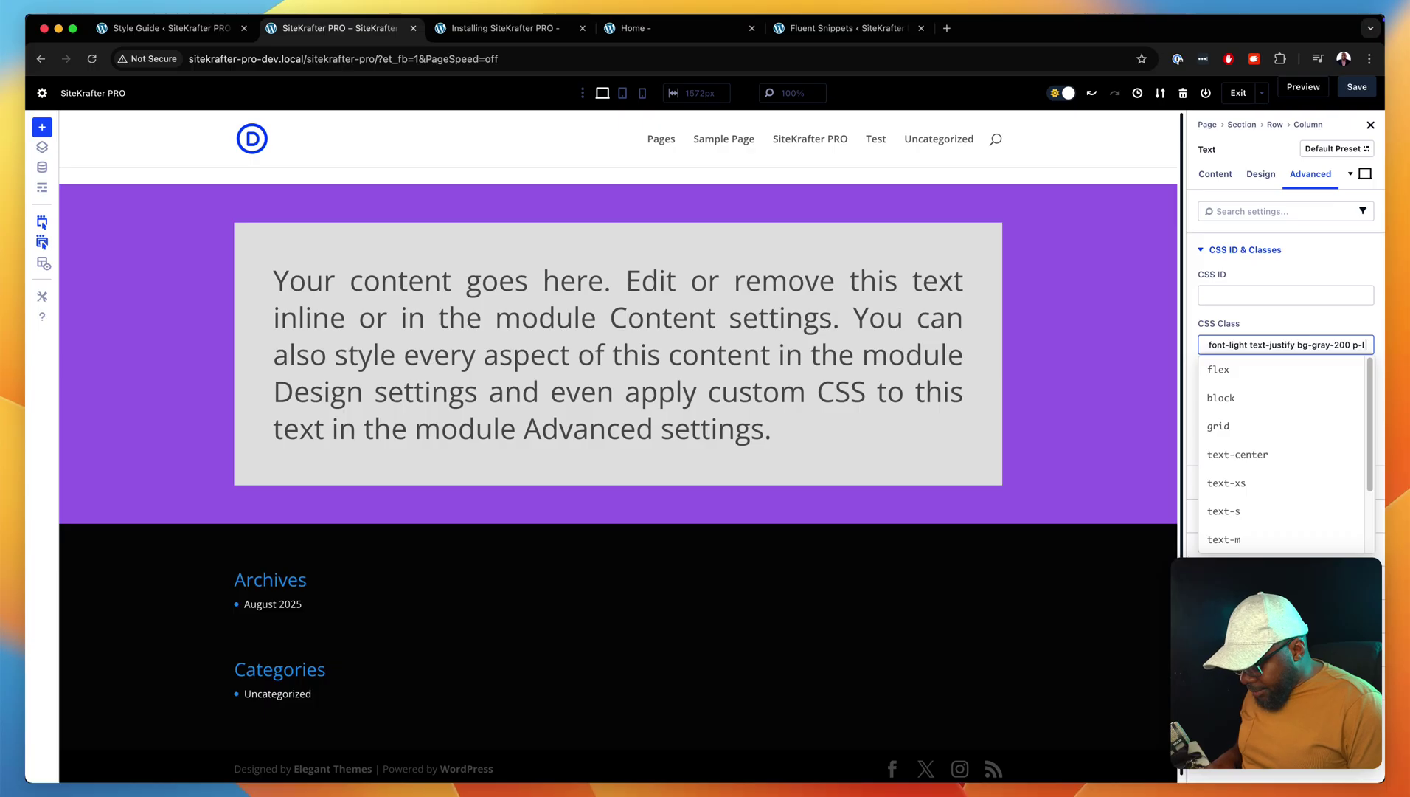
{"action": "type", "text": "bg"}
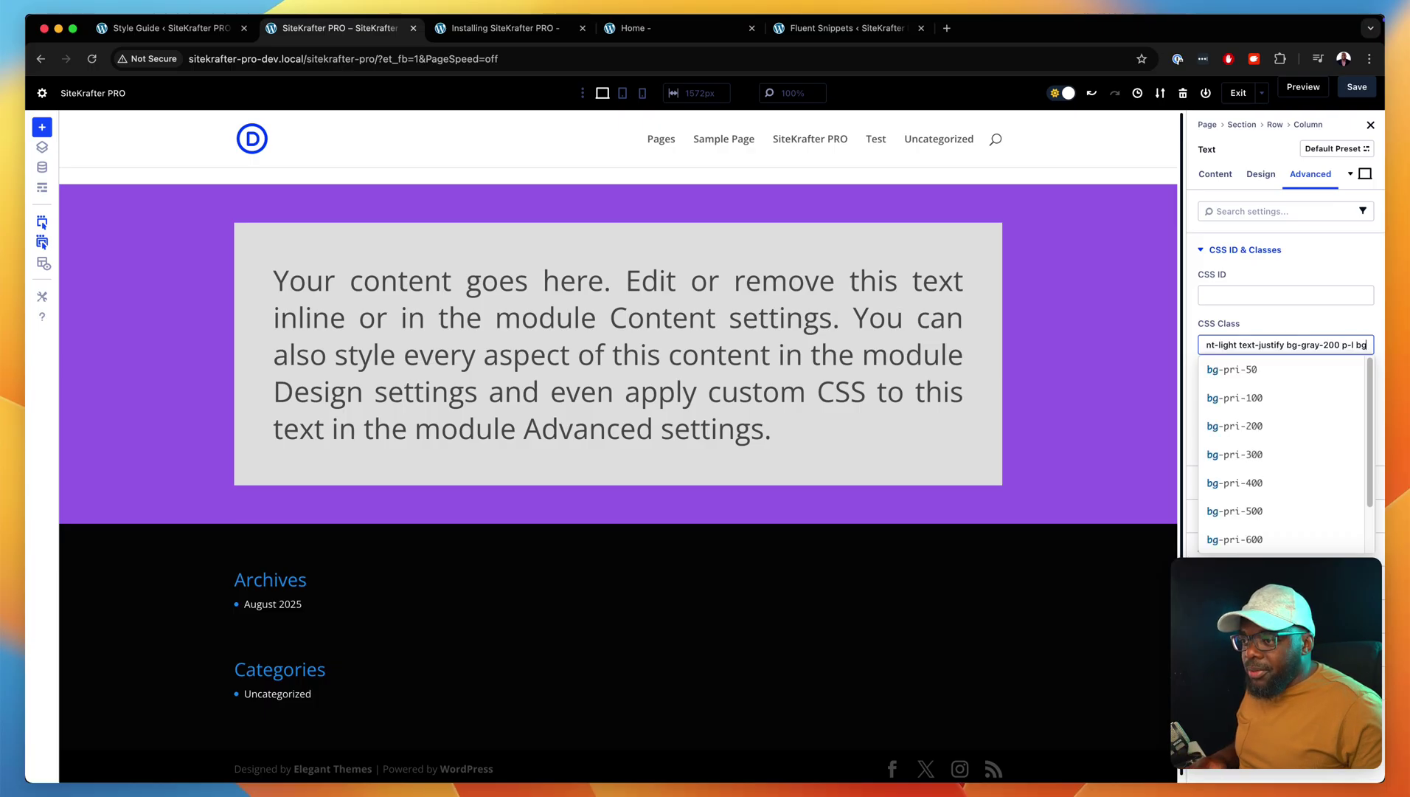
{"action": "type", "text": "a"}
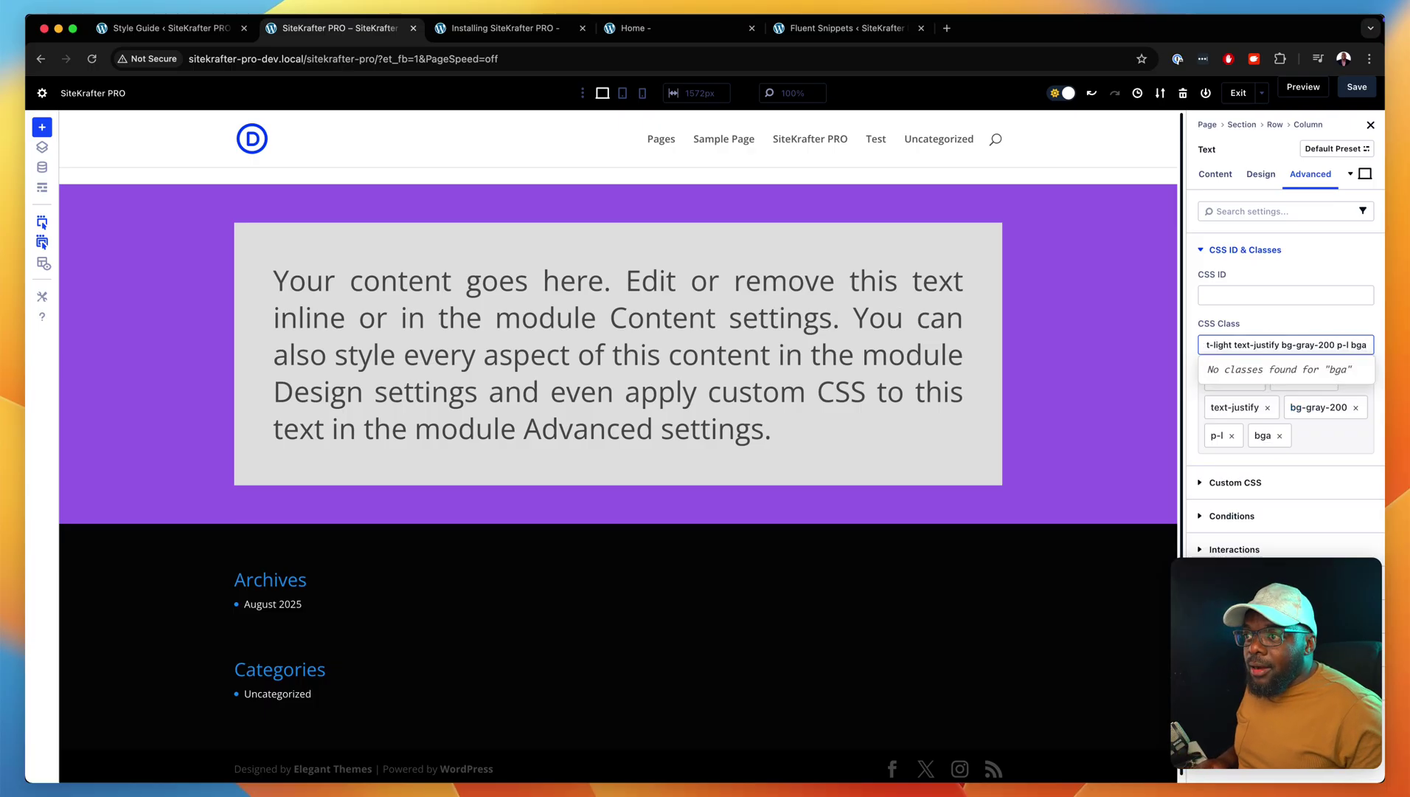
{"action": "key", "text": "BackSpace"}
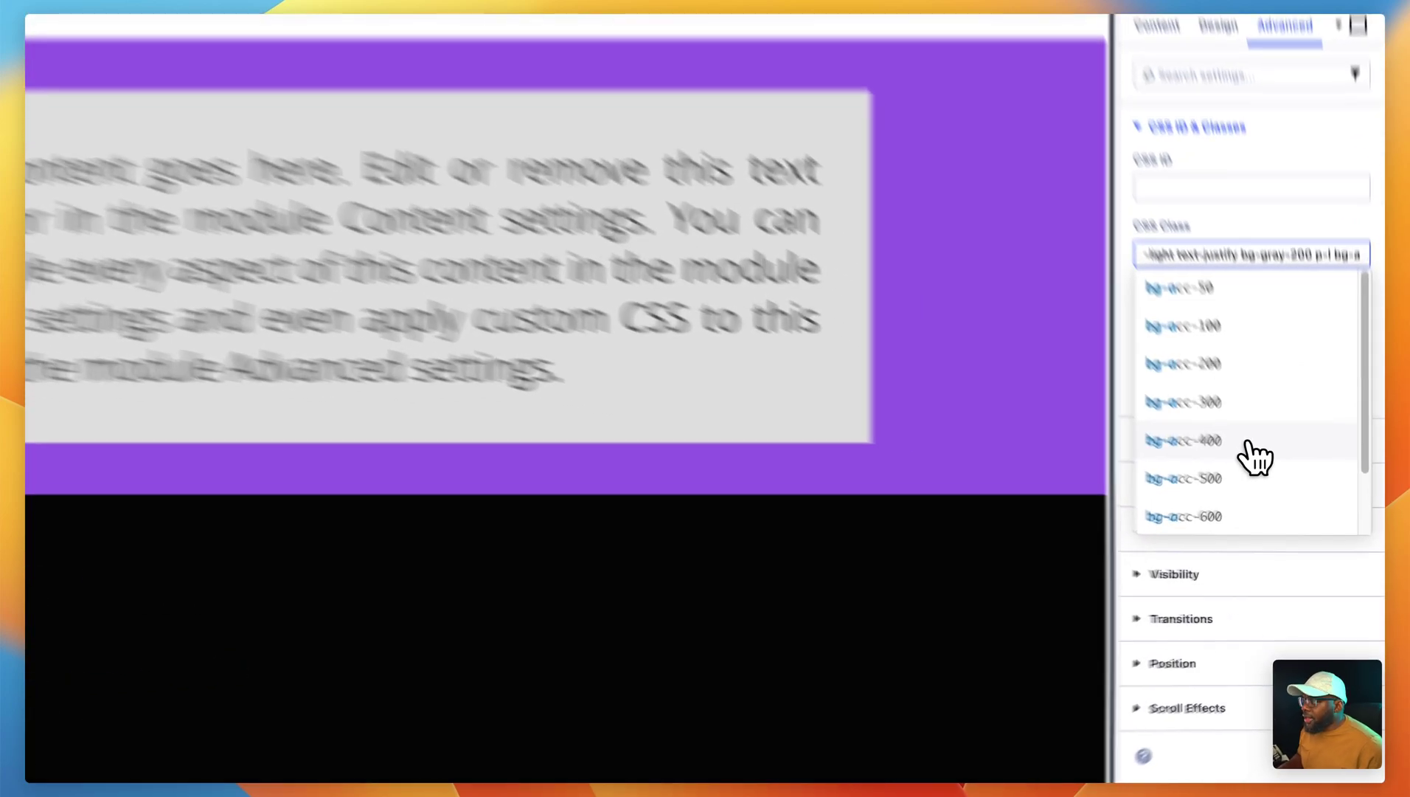
{"action": "left_click", "coordinate": [1283, 485]}
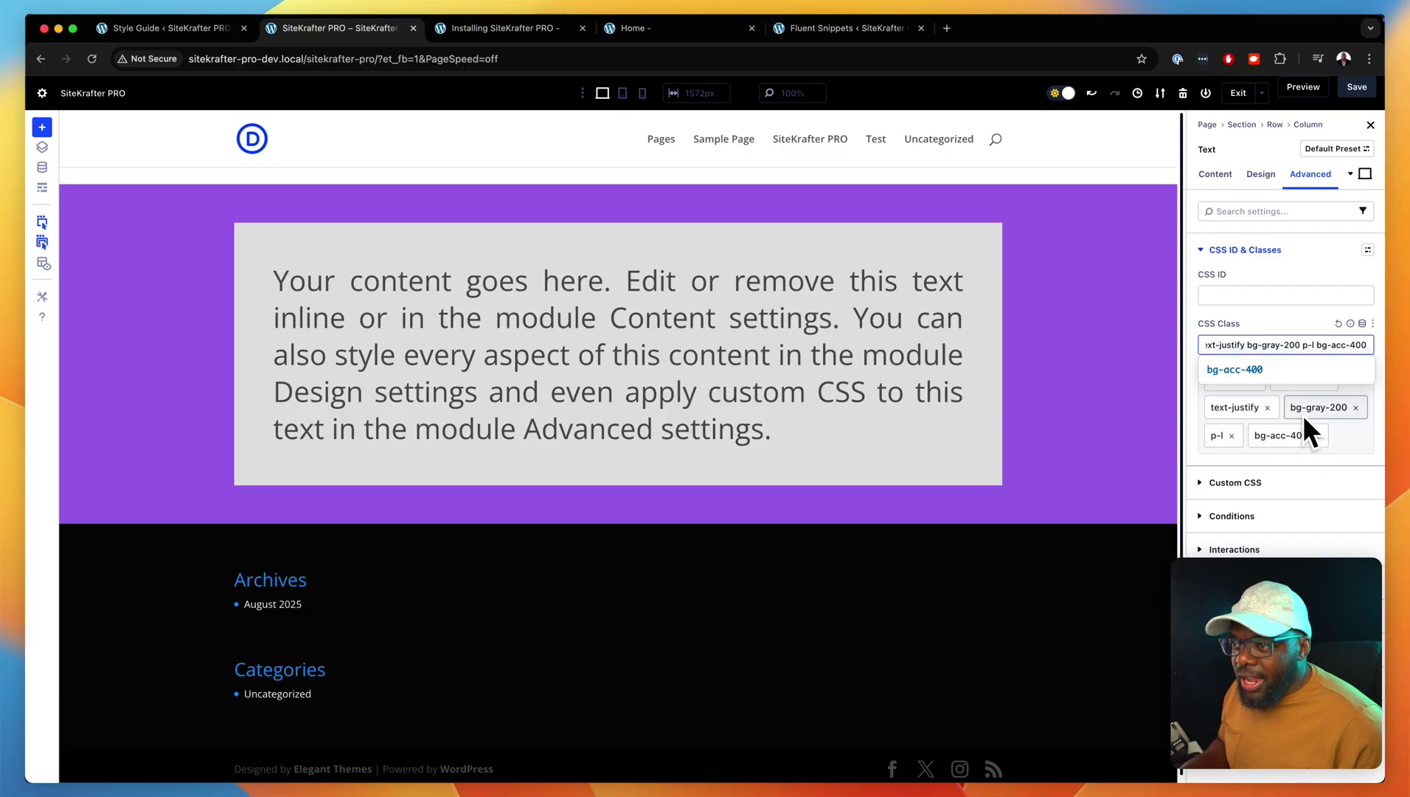
{"action": "left_click", "coordinate": [1358, 408]}
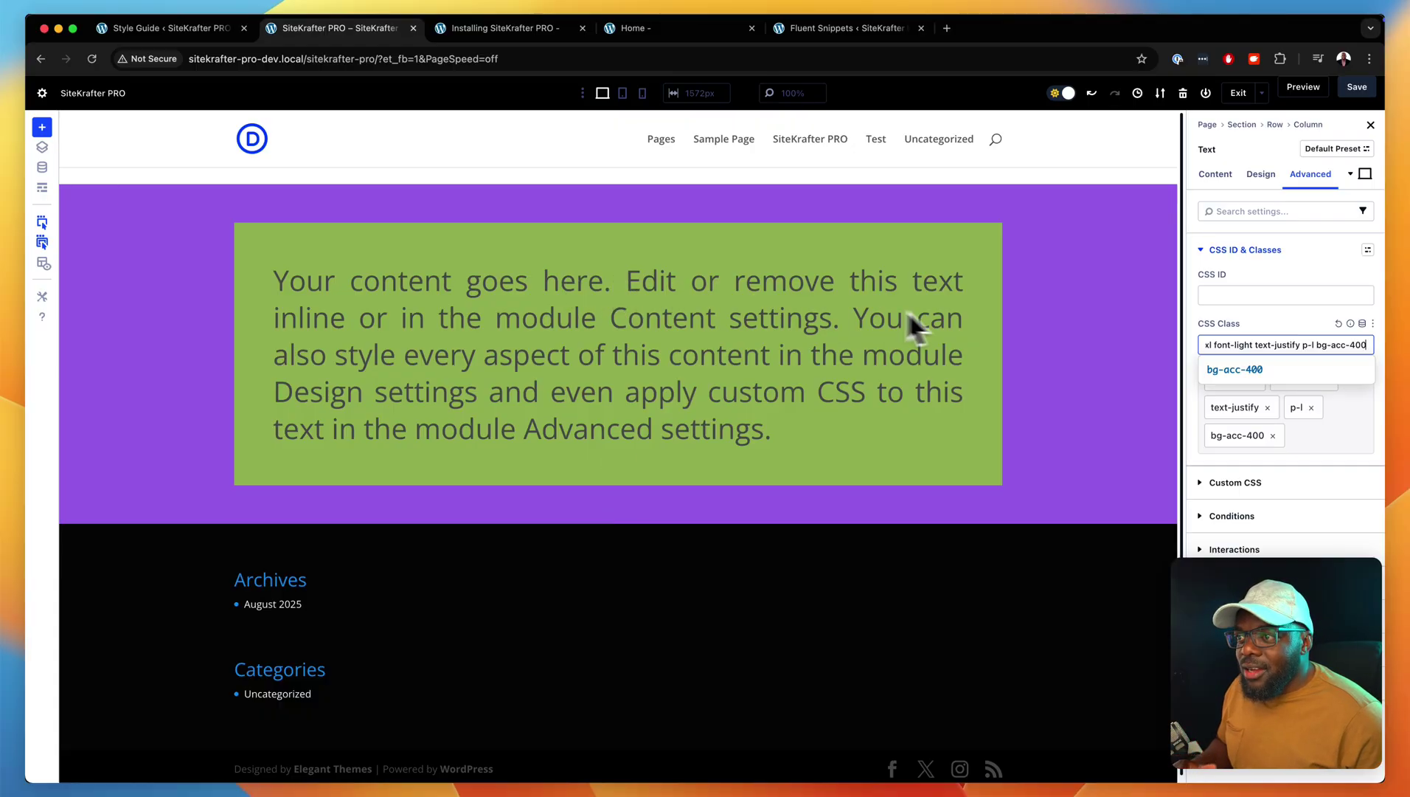
- Swap the font-light class for text-gray-100 on the text module
{"action": "left_click", "coordinate": [1342, 425]}
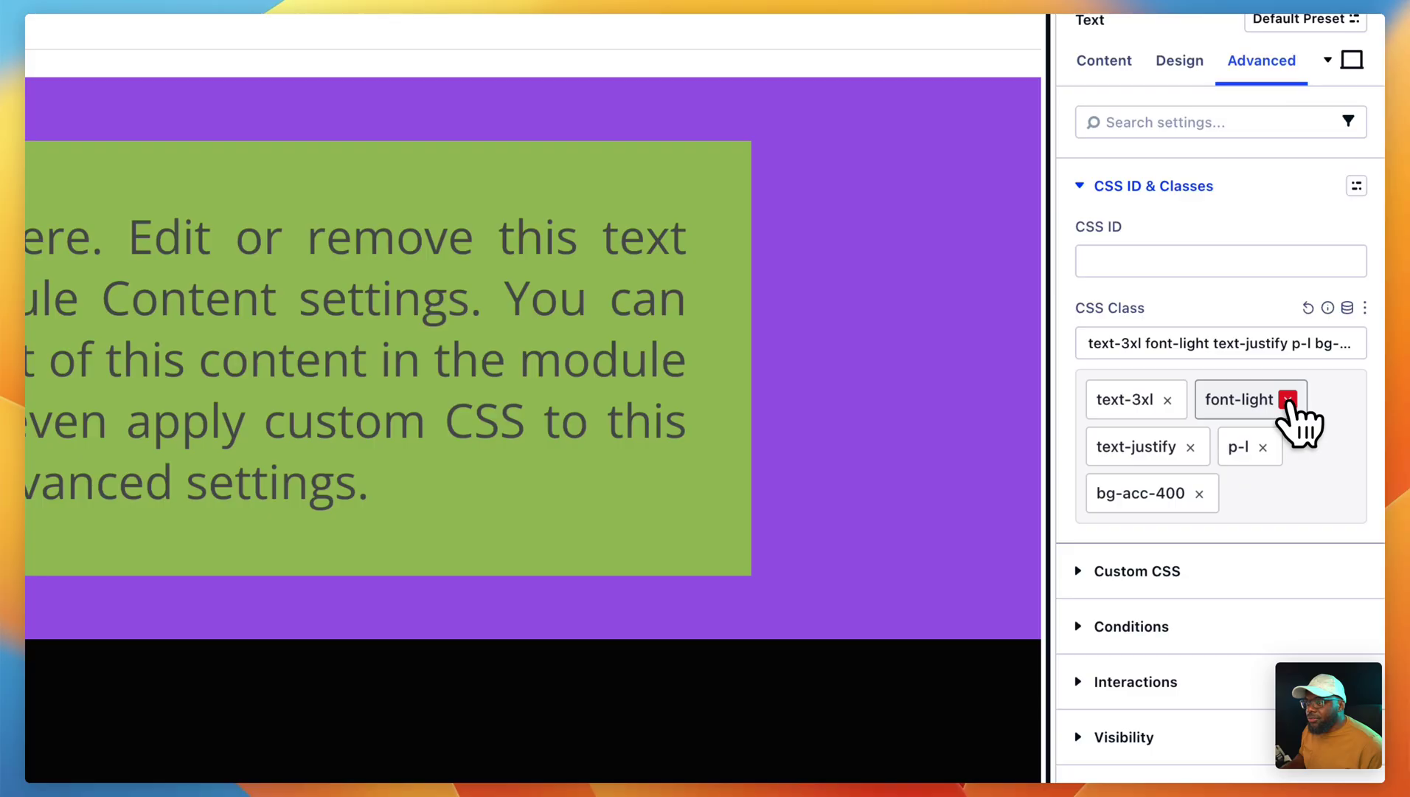
{"action": "left_click", "coordinate": [1288, 399]}
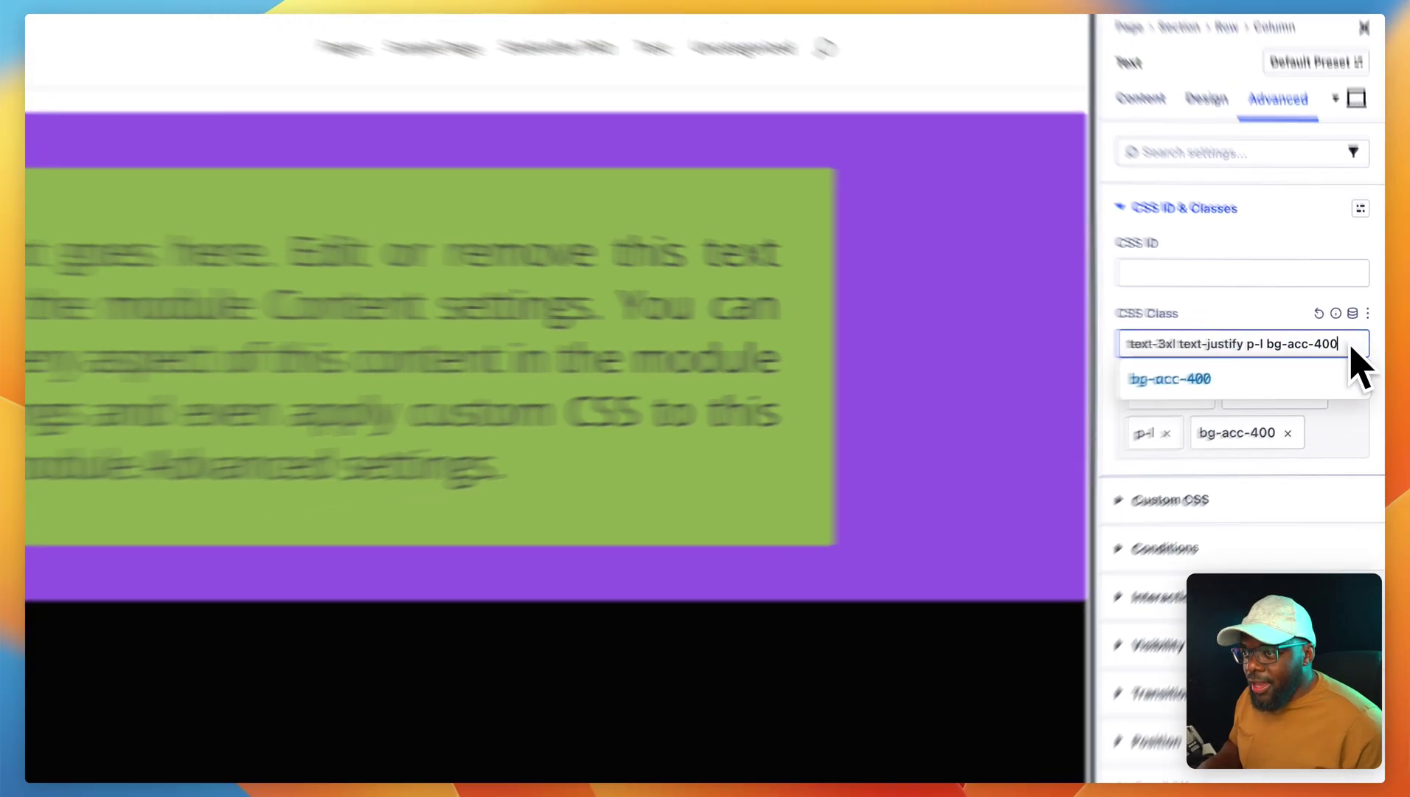
{"action": "type", "text": "te"}
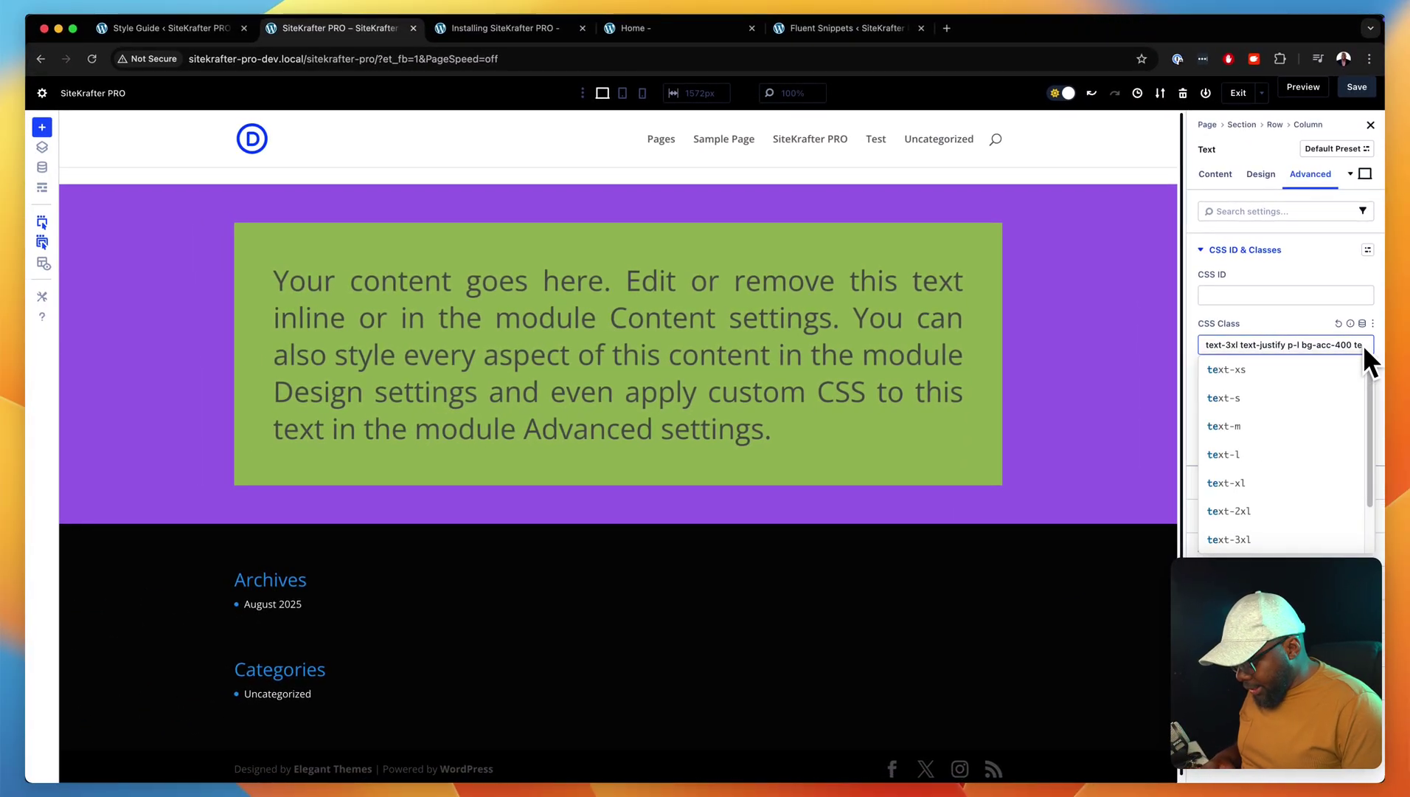
{"action": "type", "text": "x"}
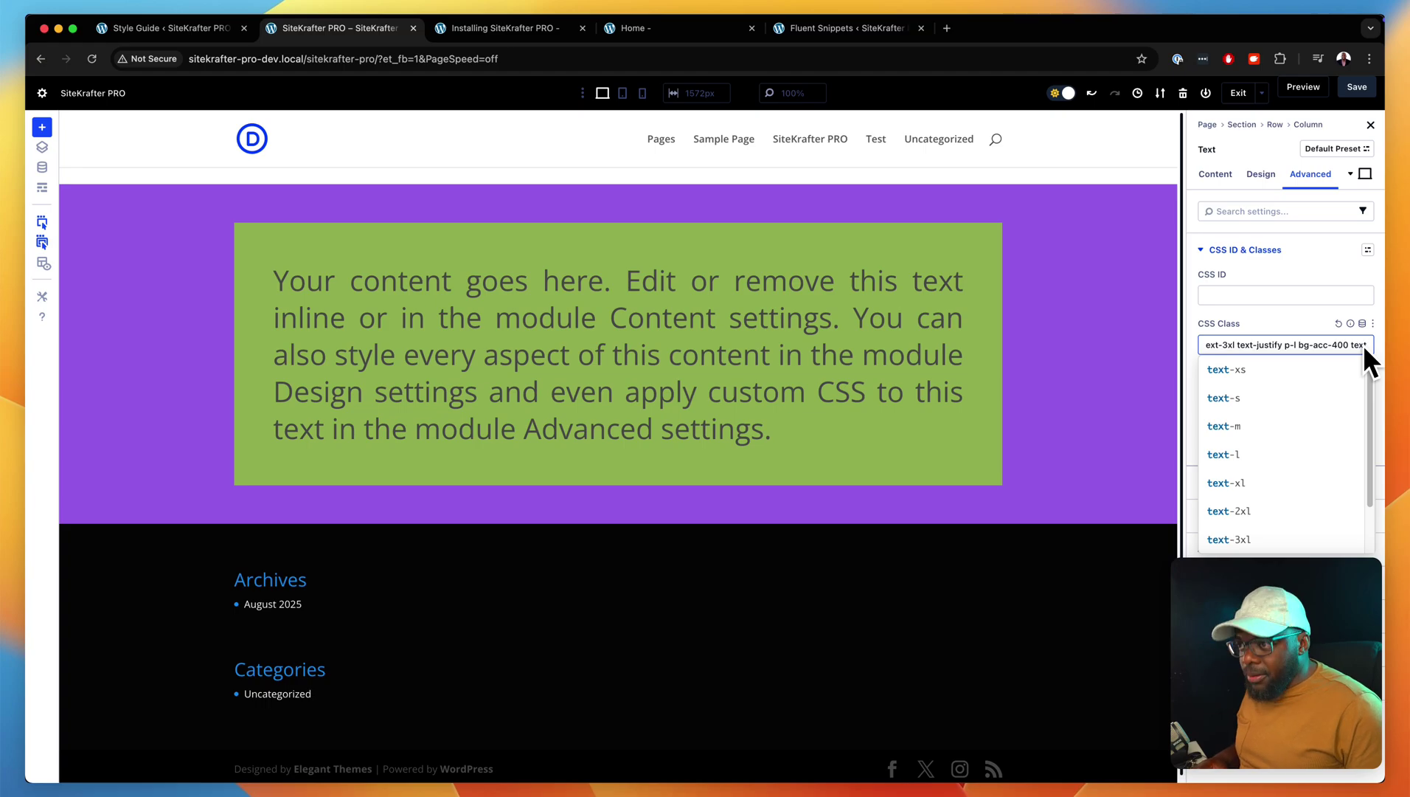
{"action": "type", "text": "t"}
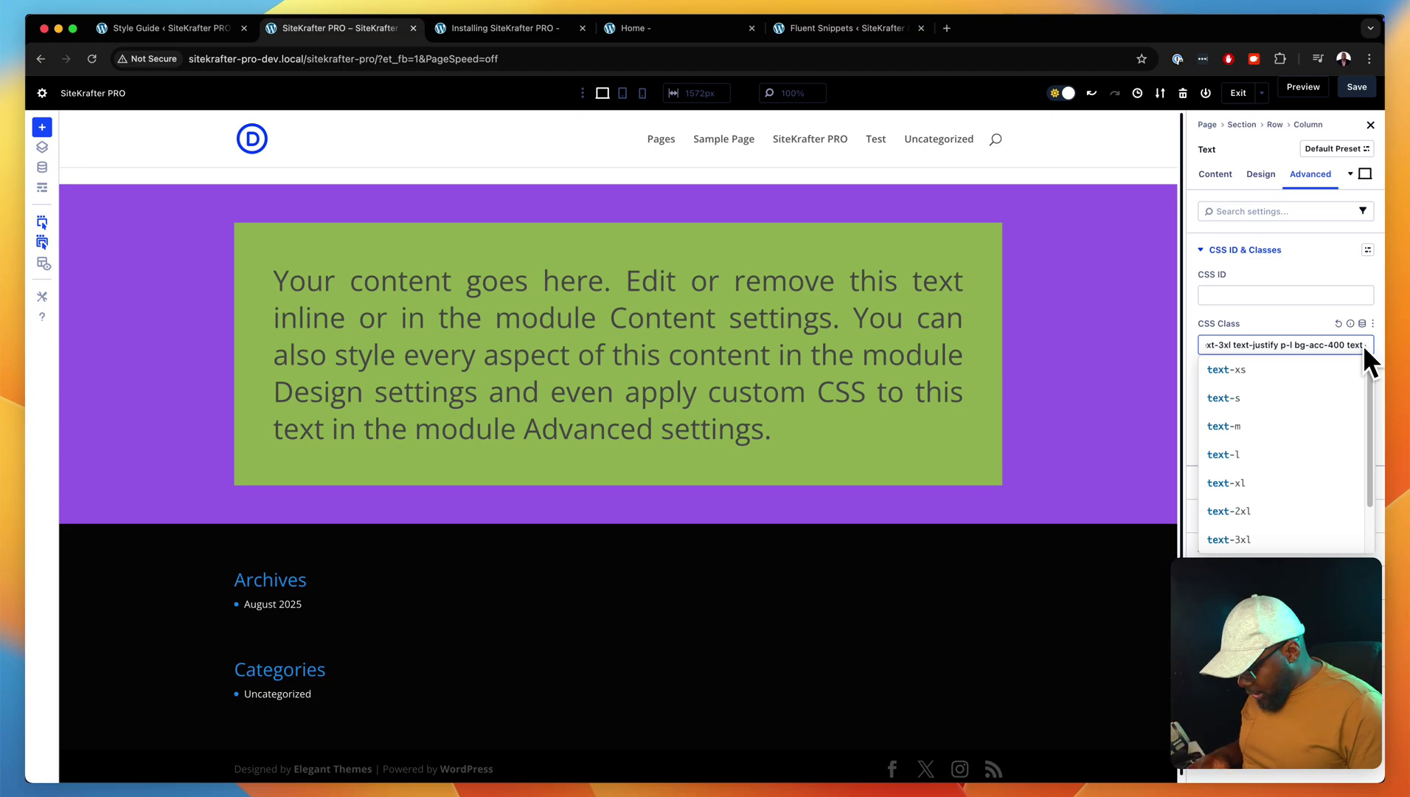
{"action": "type", "text": "-gr"}
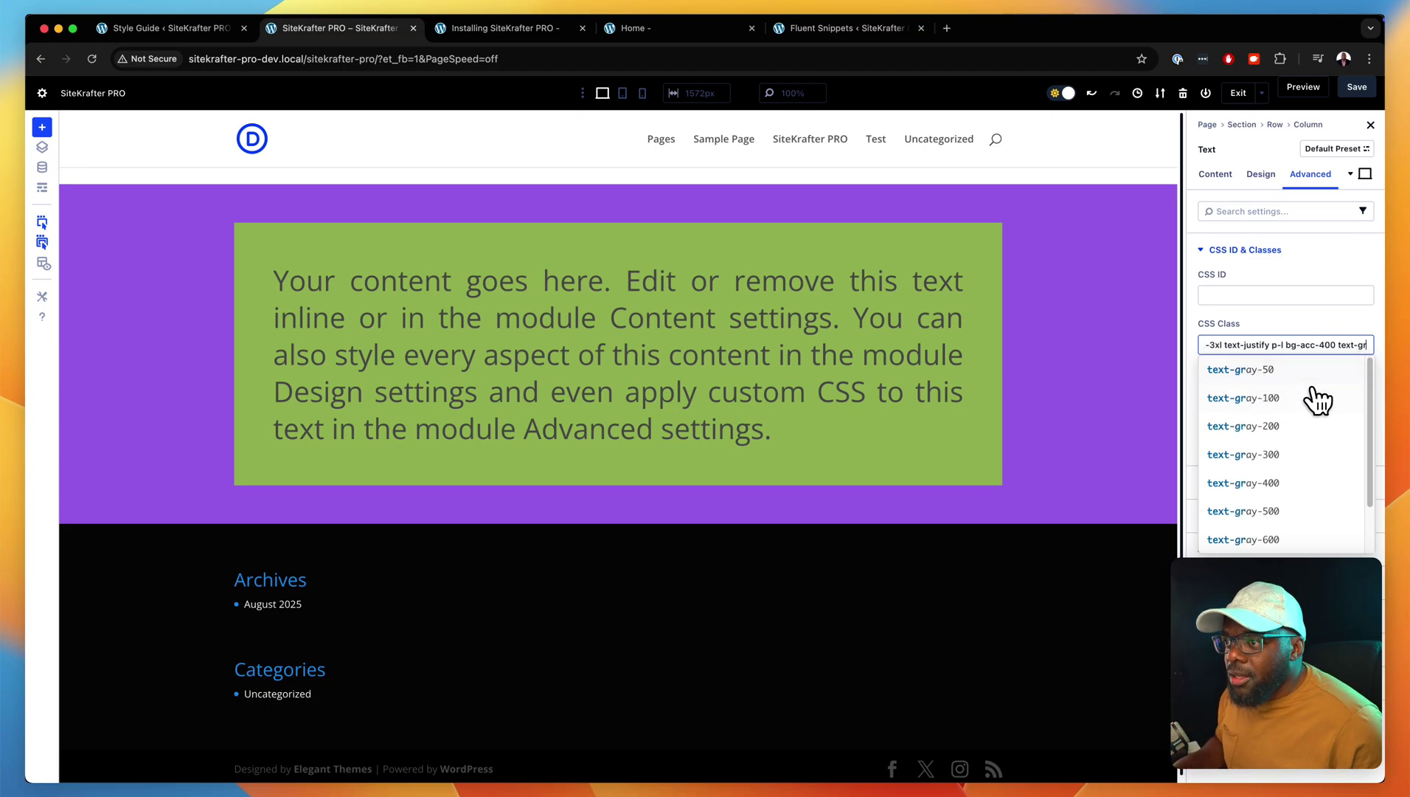
{"action": "left_click", "coordinate": [1307, 397]}
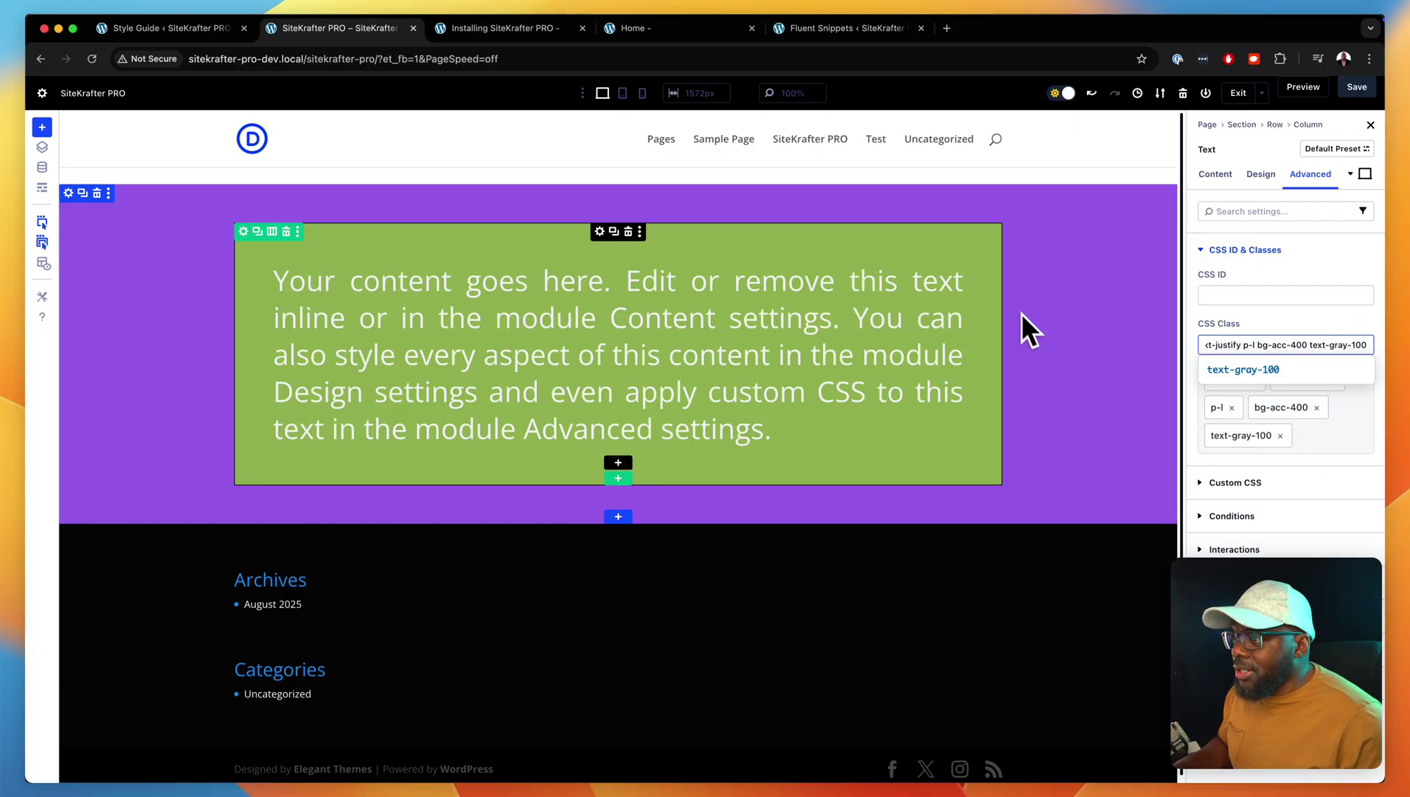
- Step the text module's background class from bg-acc-400 through 600 and 700 to bg-acc-800
{"action": "left_click", "coordinate": [600, 233]}
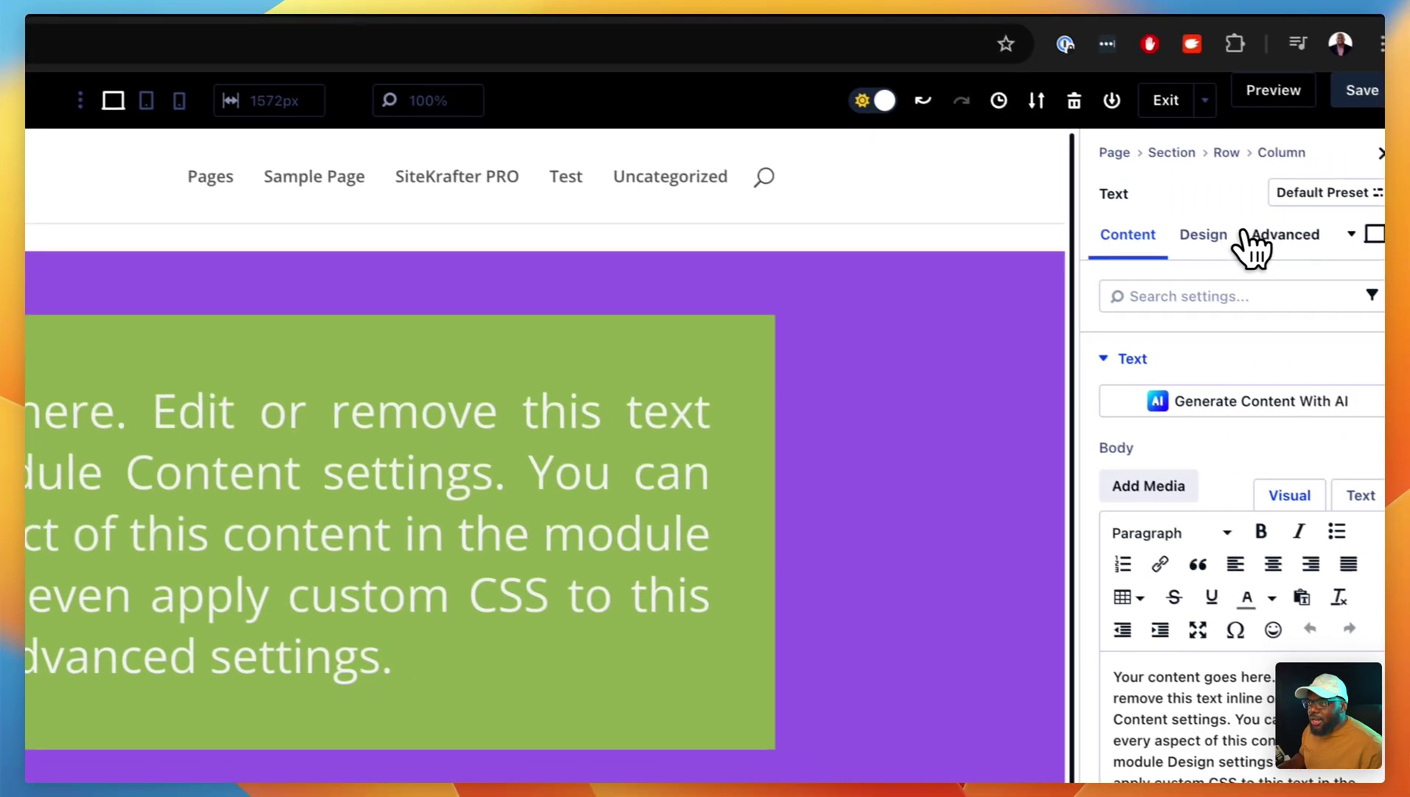
{"action": "left_click", "coordinate": [1259, 234]}
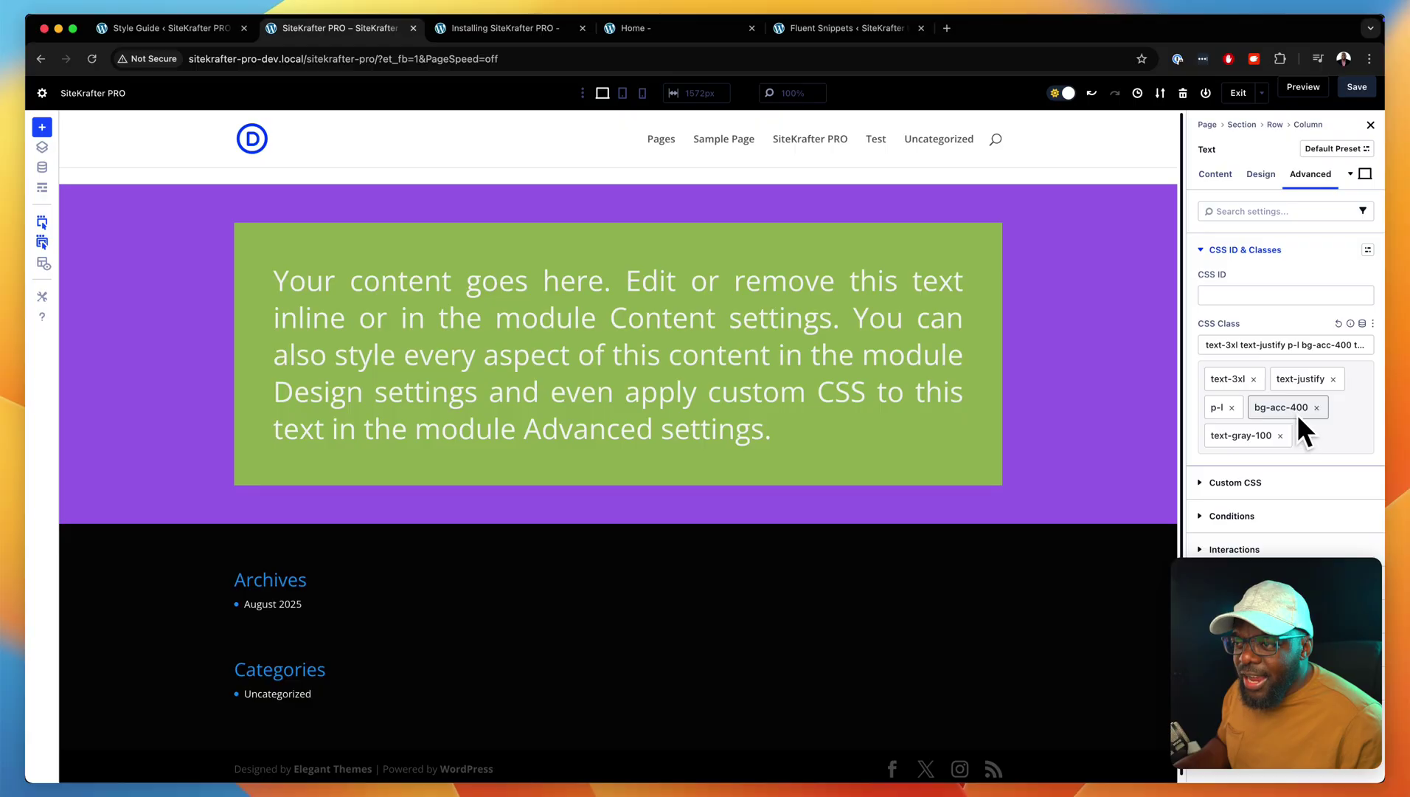
{"action": "left_click", "coordinate": [1317, 408]}
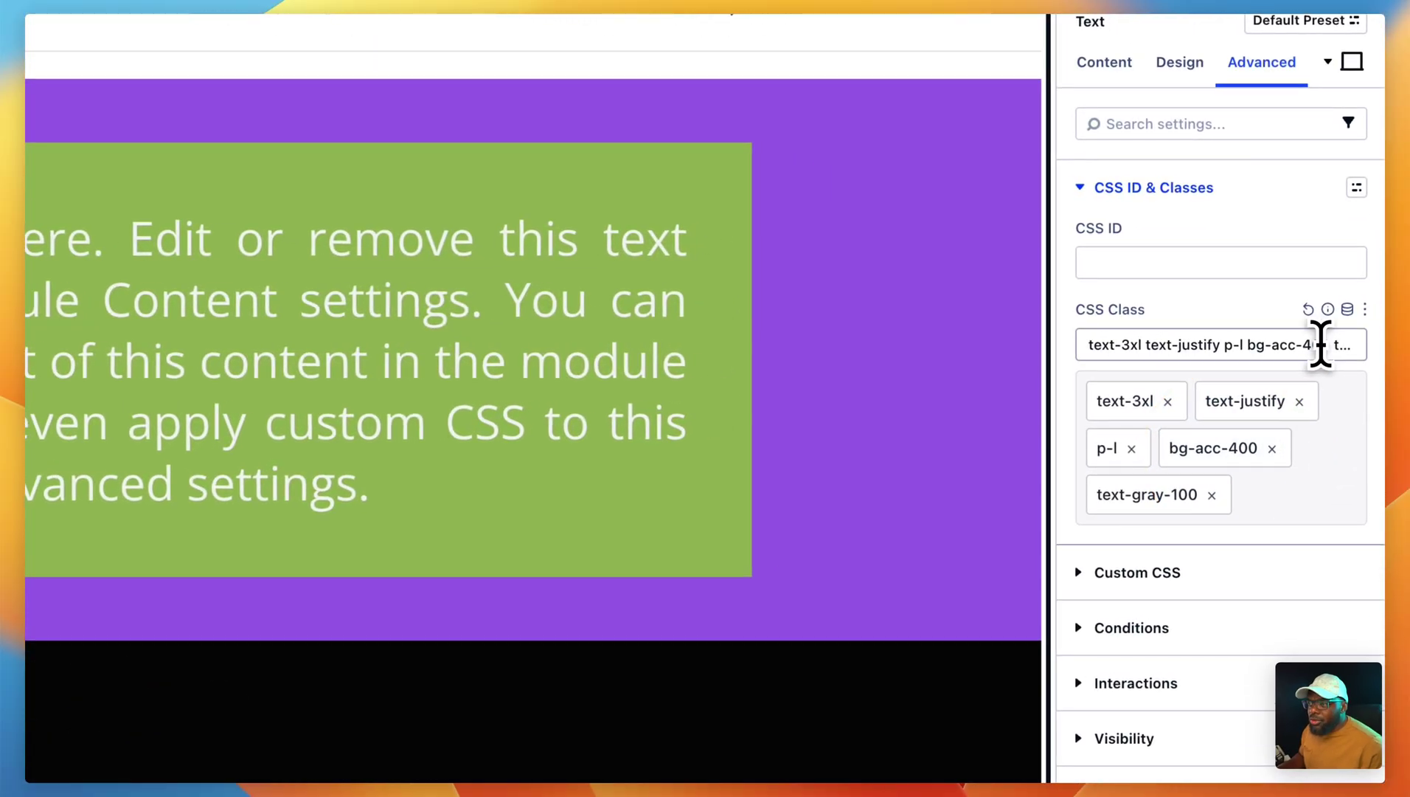
{"action": "left_click", "coordinate": [1318, 343]}
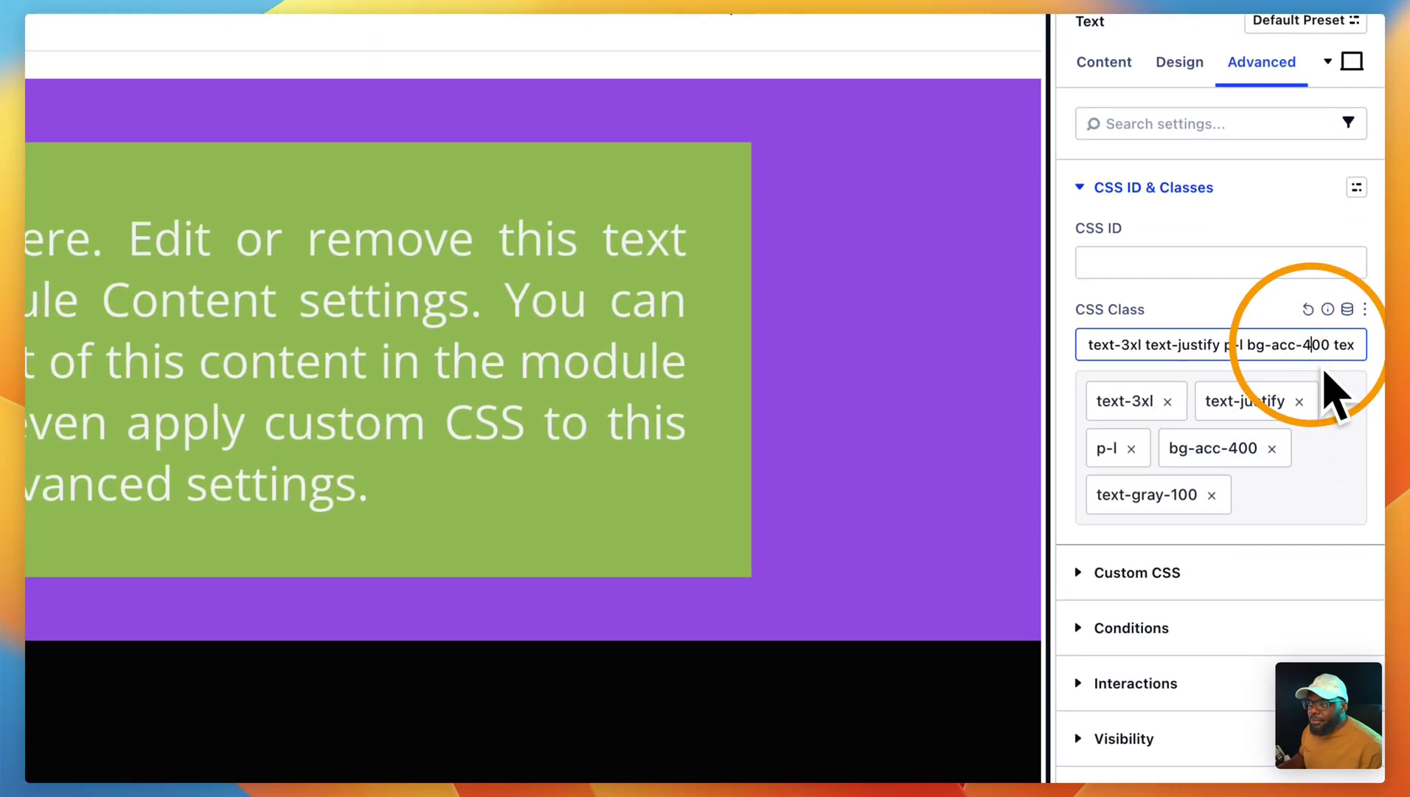
{"action": "key", "text": "BackSpace"}
{"action": "type", "text": "6"}
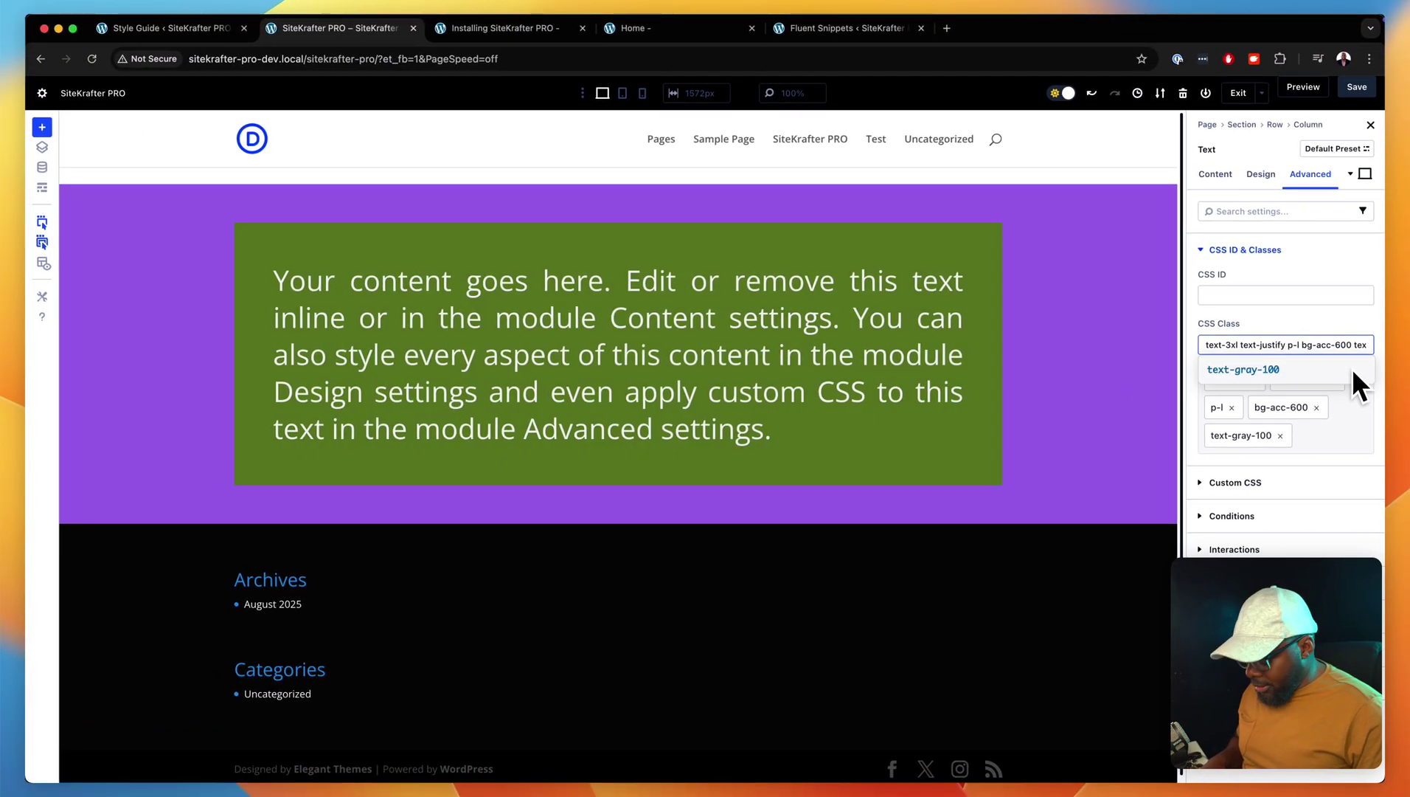
{"action": "key", "text": "BackSpace"}
{"action": "type", "text": "7"}
{"action": "key", "text": "BackSpace"}
{"action": "type", "text": "8"}
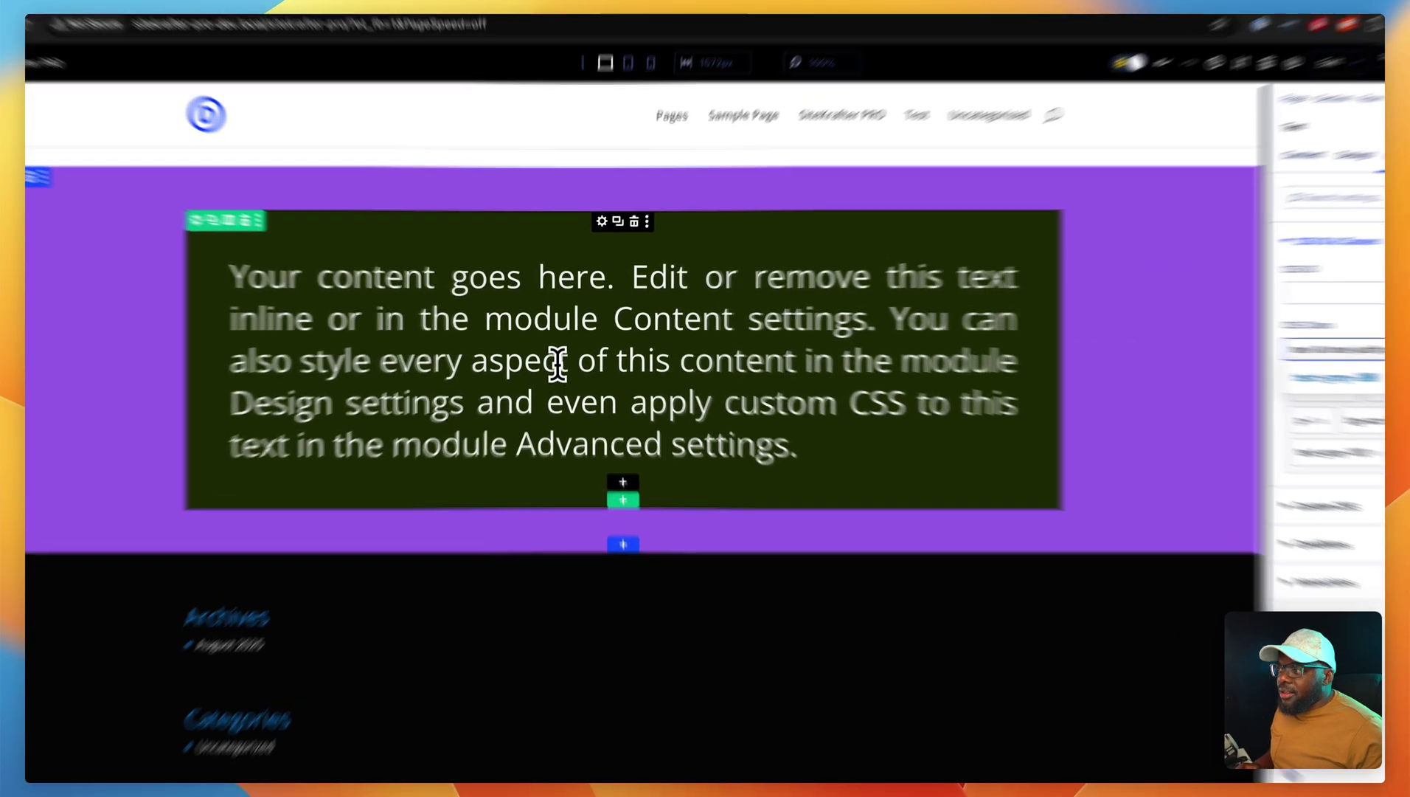
- Trim the text module's paragraph down to its first sentence
{"action": "left_click_drag", "start_coordinate": [626, 281], "coordinate": [867, 453]}
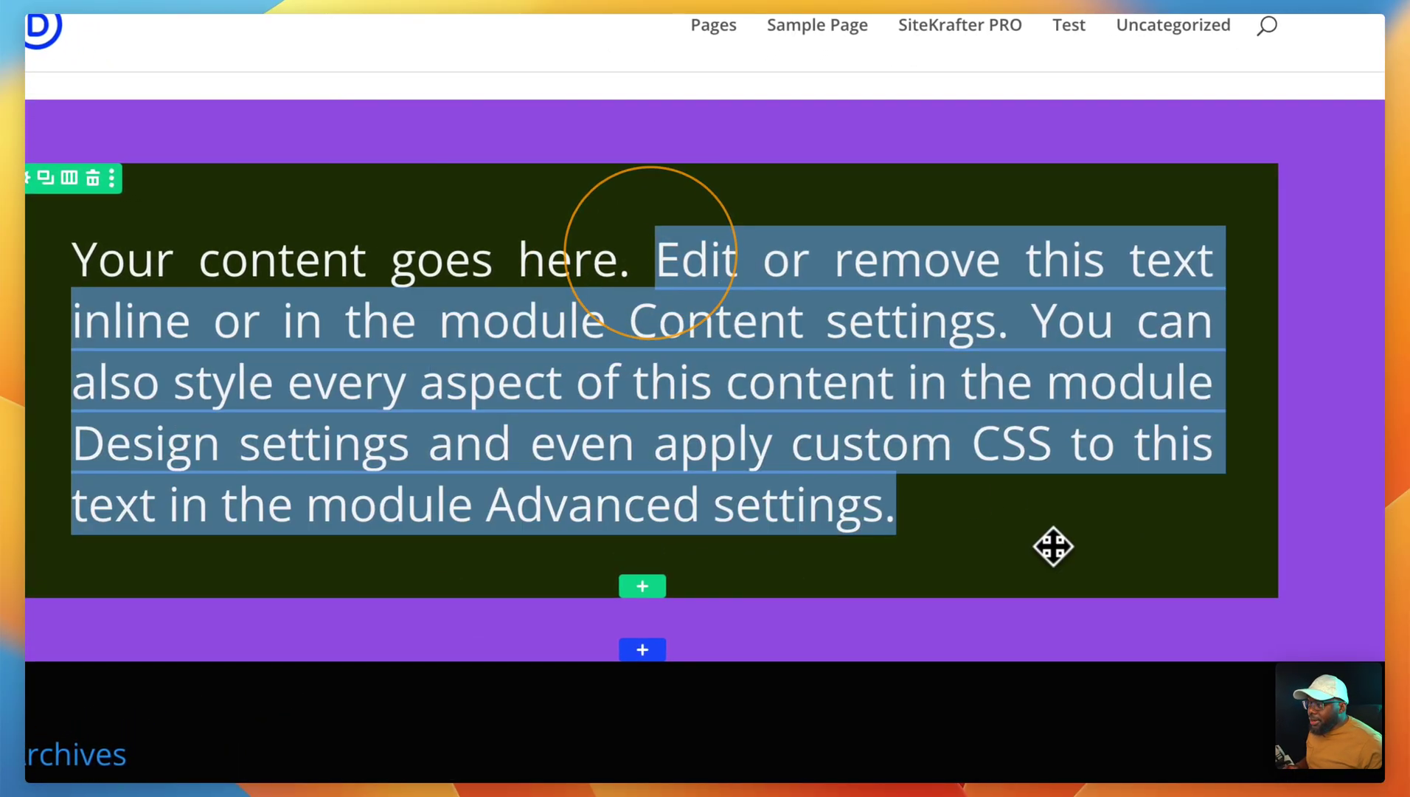
{"action": "key", "text": "BackSpace"}
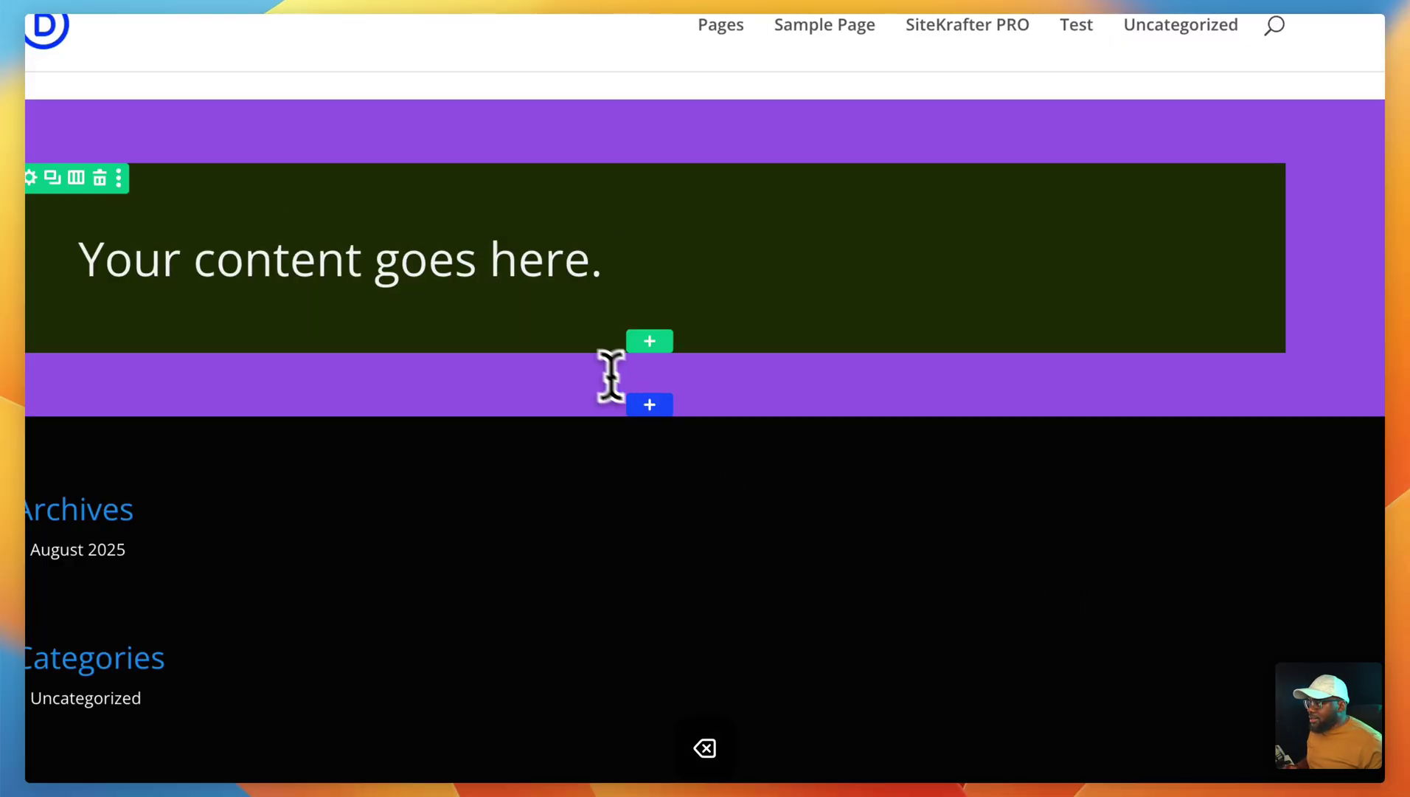
{"action": "left_click_drag", "start_coordinate": [593, 262], "coordinate": [86, 259]}
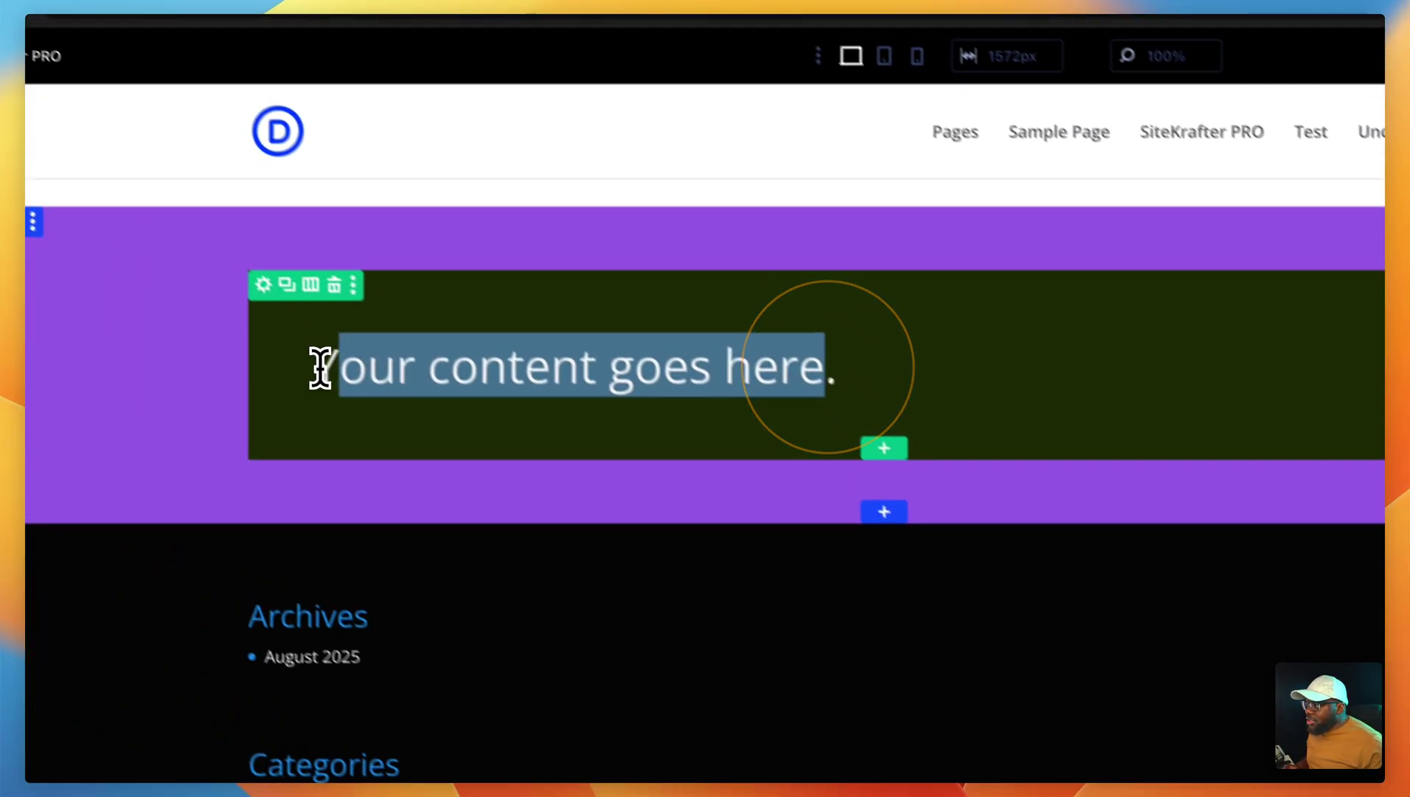
{"action": "left_click_drag", "start_coordinate": [320, 367], "coordinate": [316, 366]}
- Replace text-3xl with sk-heading-8xl and remove text-justify from the text module's classes
{"action": "left_click", "coordinate": [852, 395]}
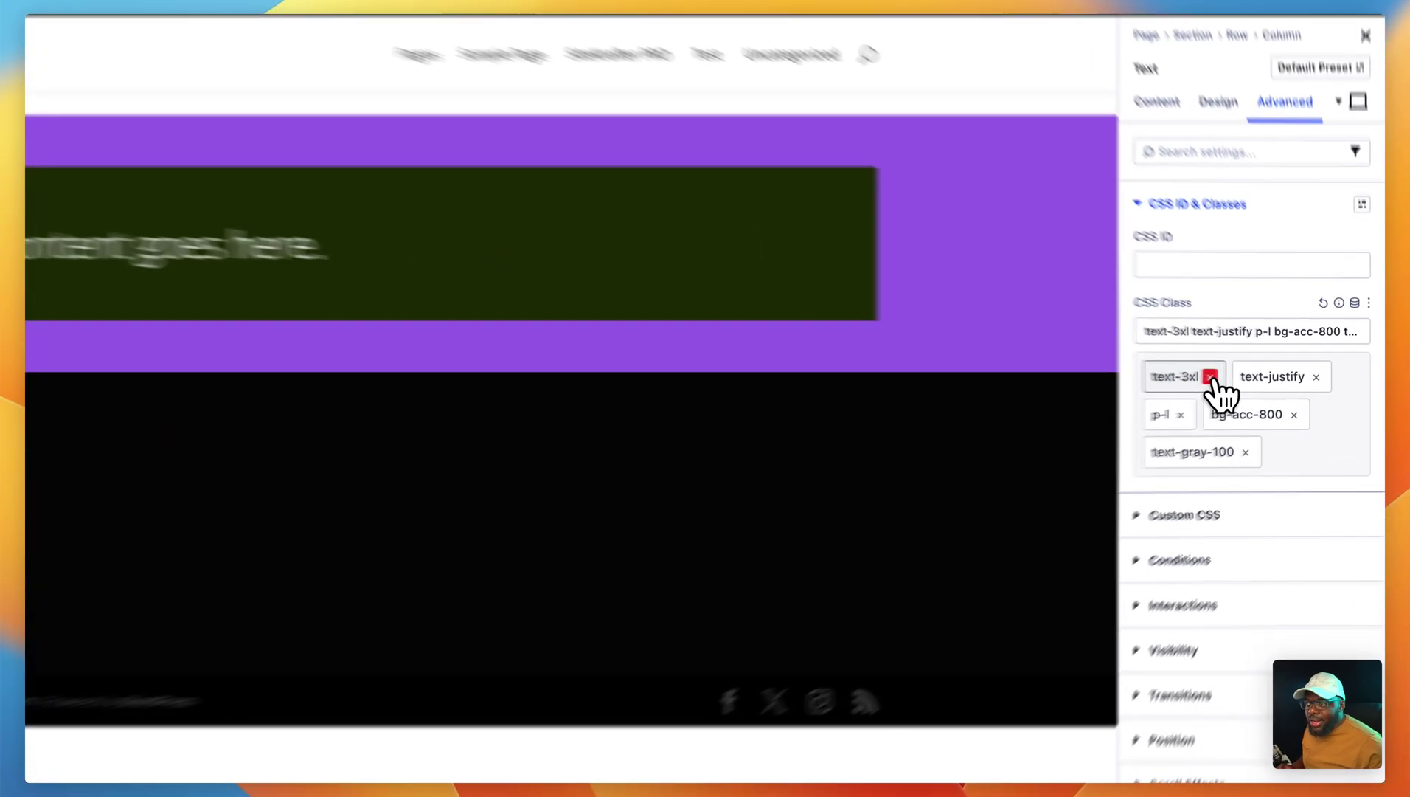
{"action": "left_click", "coordinate": [1255, 379]}
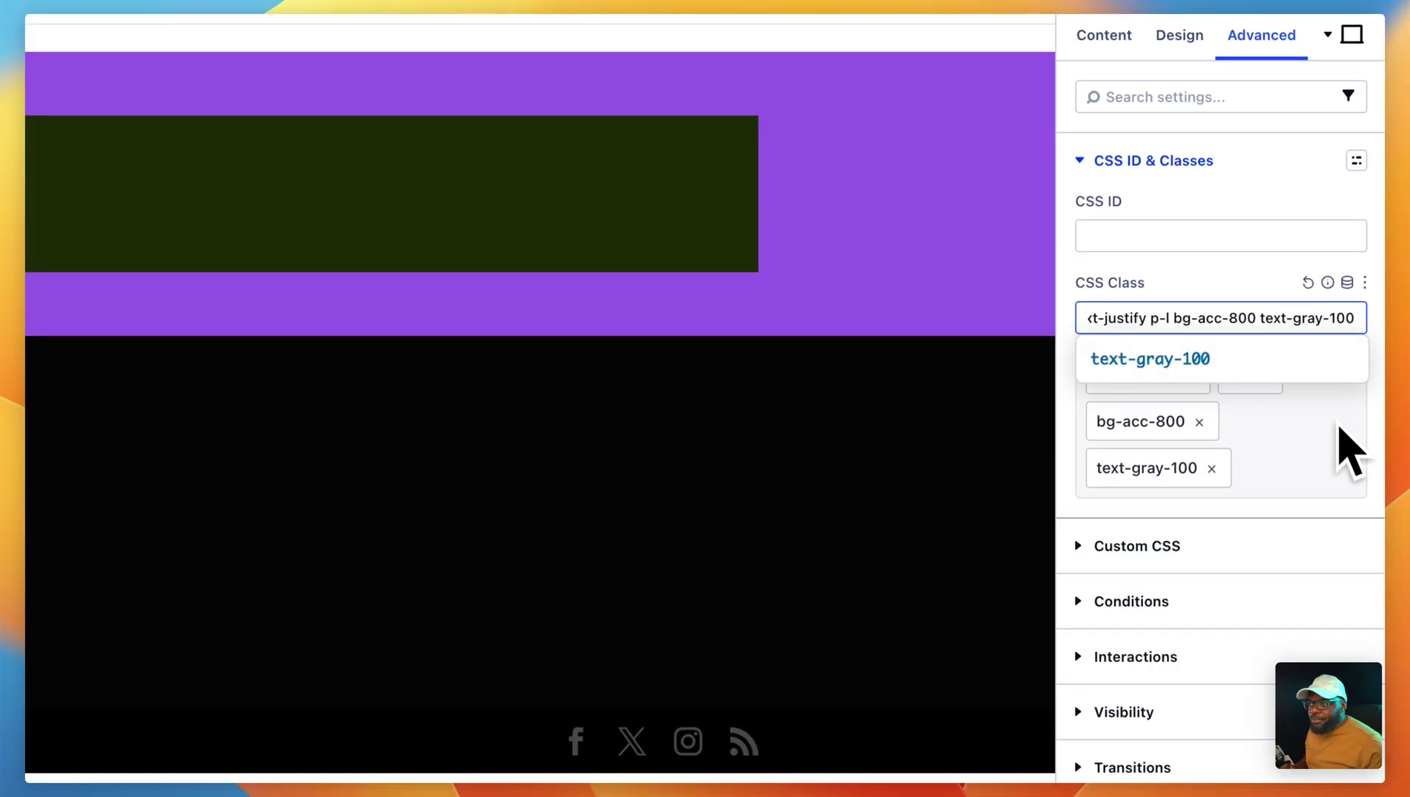
{"action": "left_click", "coordinate": [1324, 480]}
{"action": "left_click", "coordinate": [1282, 317]}
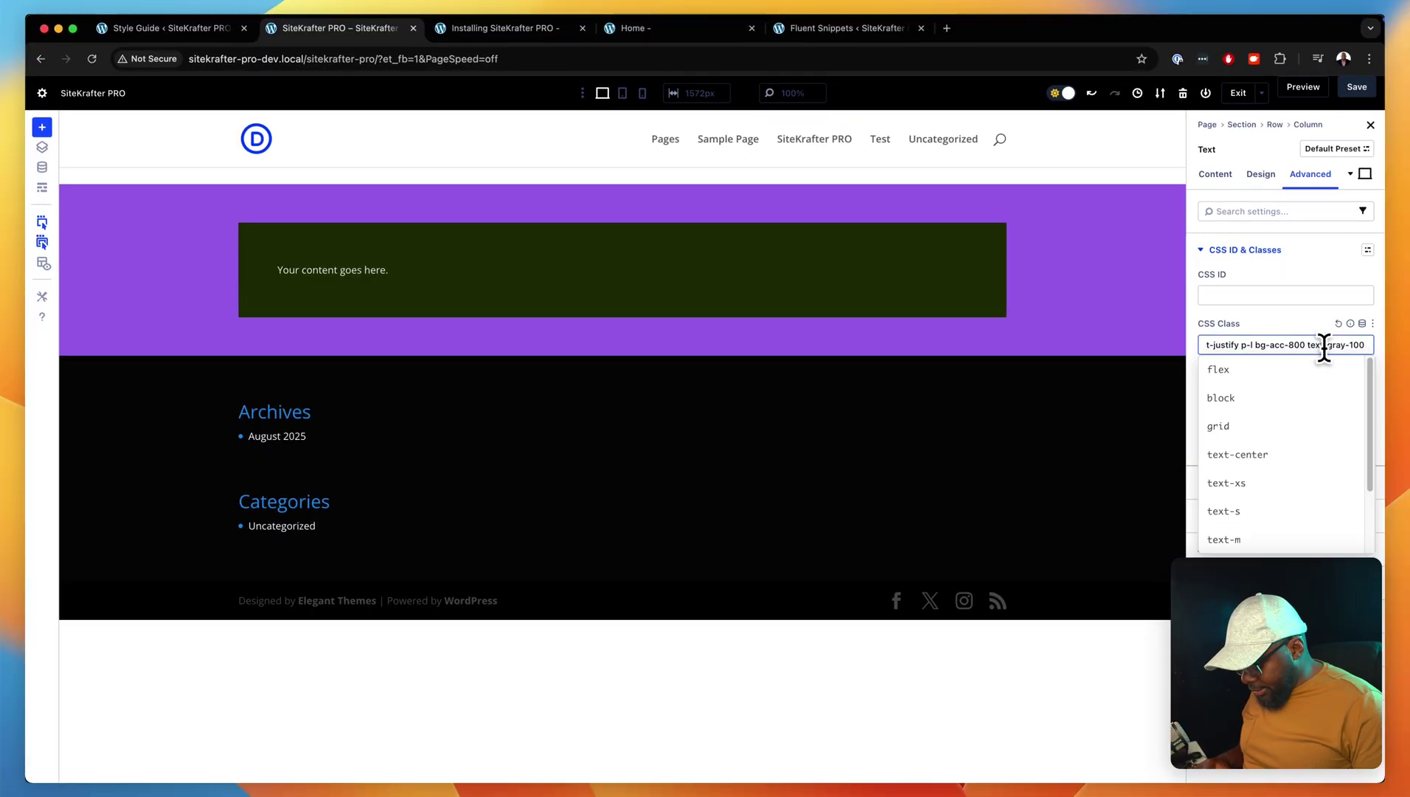
{"action": "type", "text": "sk"}
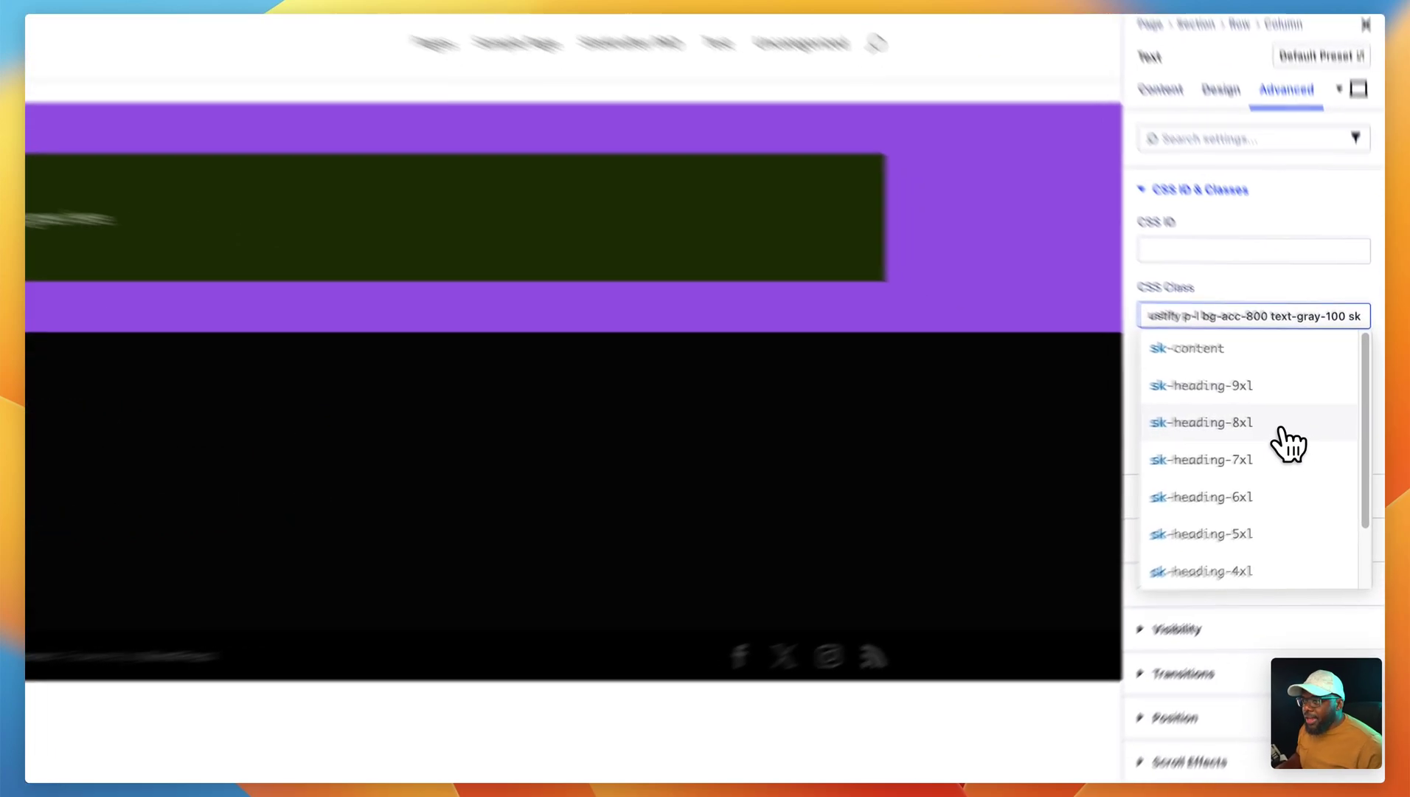
{"action": "left_click", "coordinate": [1299, 428]}
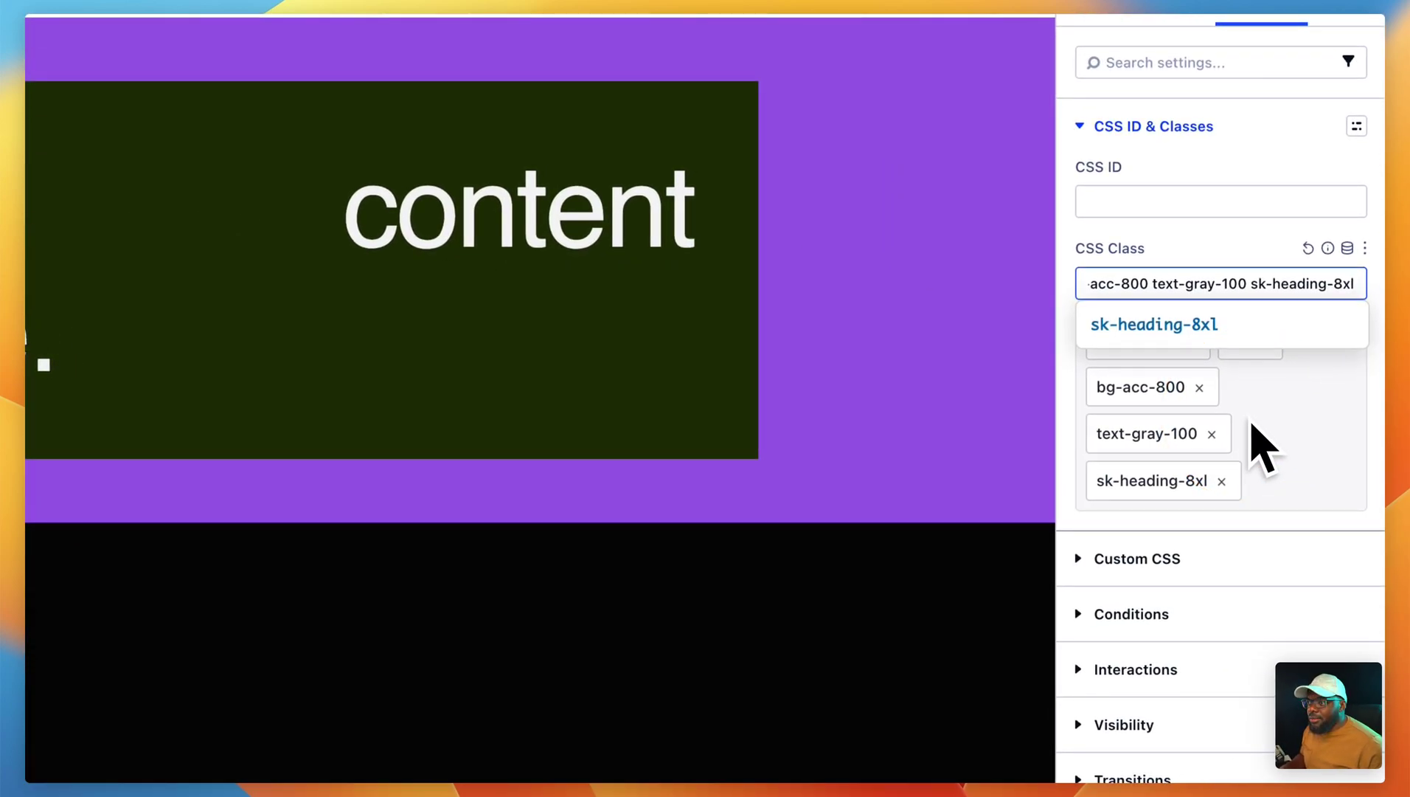
{"action": "left_click", "coordinate": [1339, 426]}
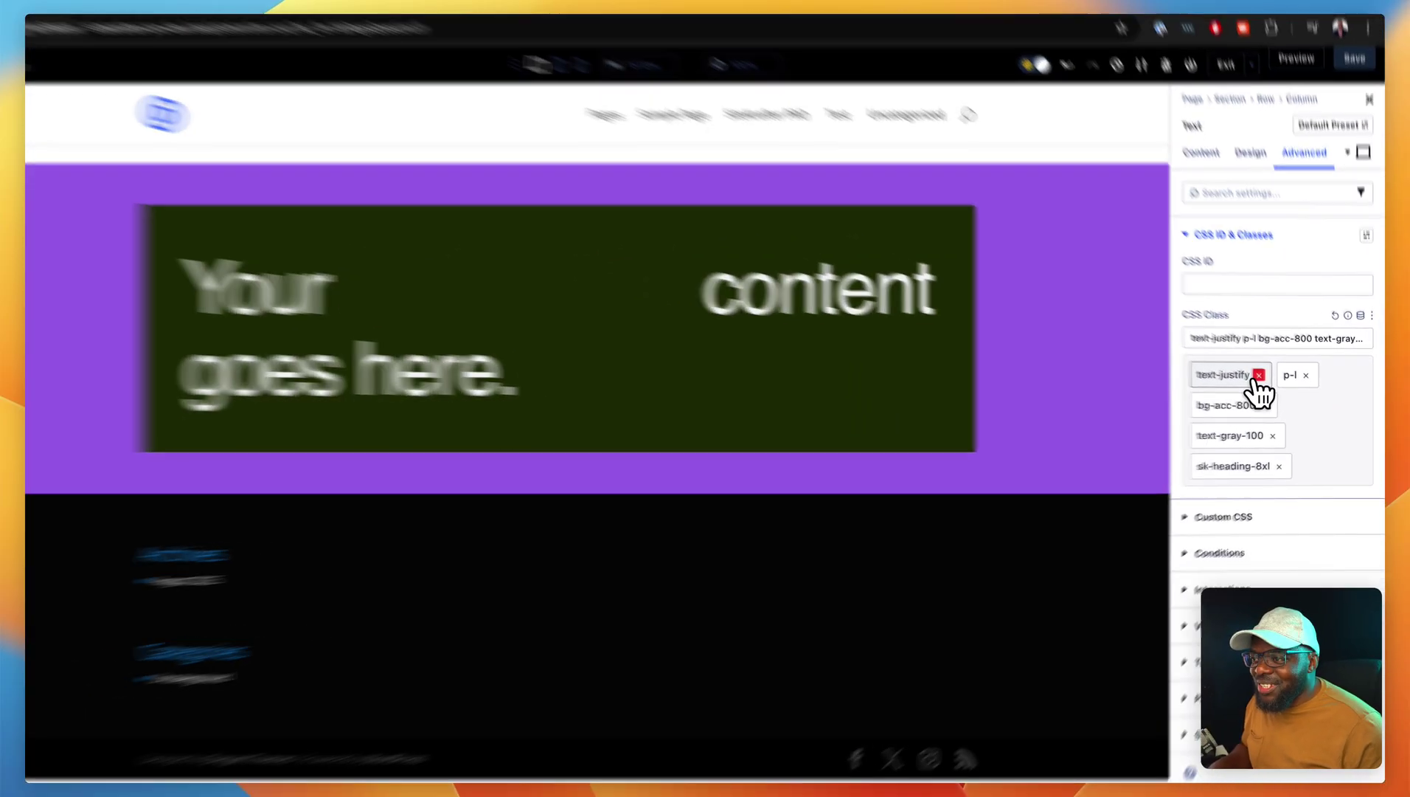
{"action": "left_click", "coordinate": [1267, 379]}
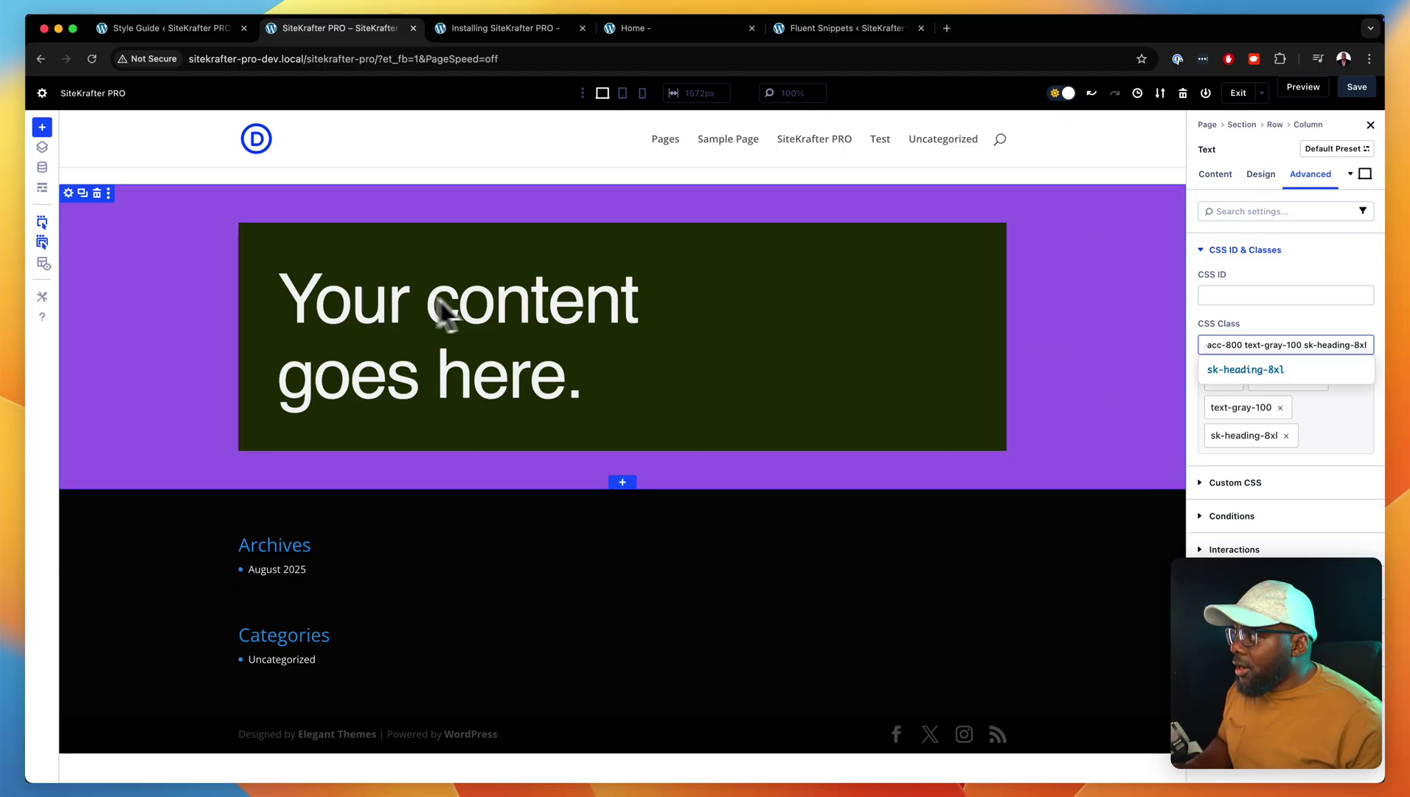
- Add section-padding-m after bg-pri-300 in the purple section's CSS classes
{"action": "left_click", "coordinate": [68, 194]}
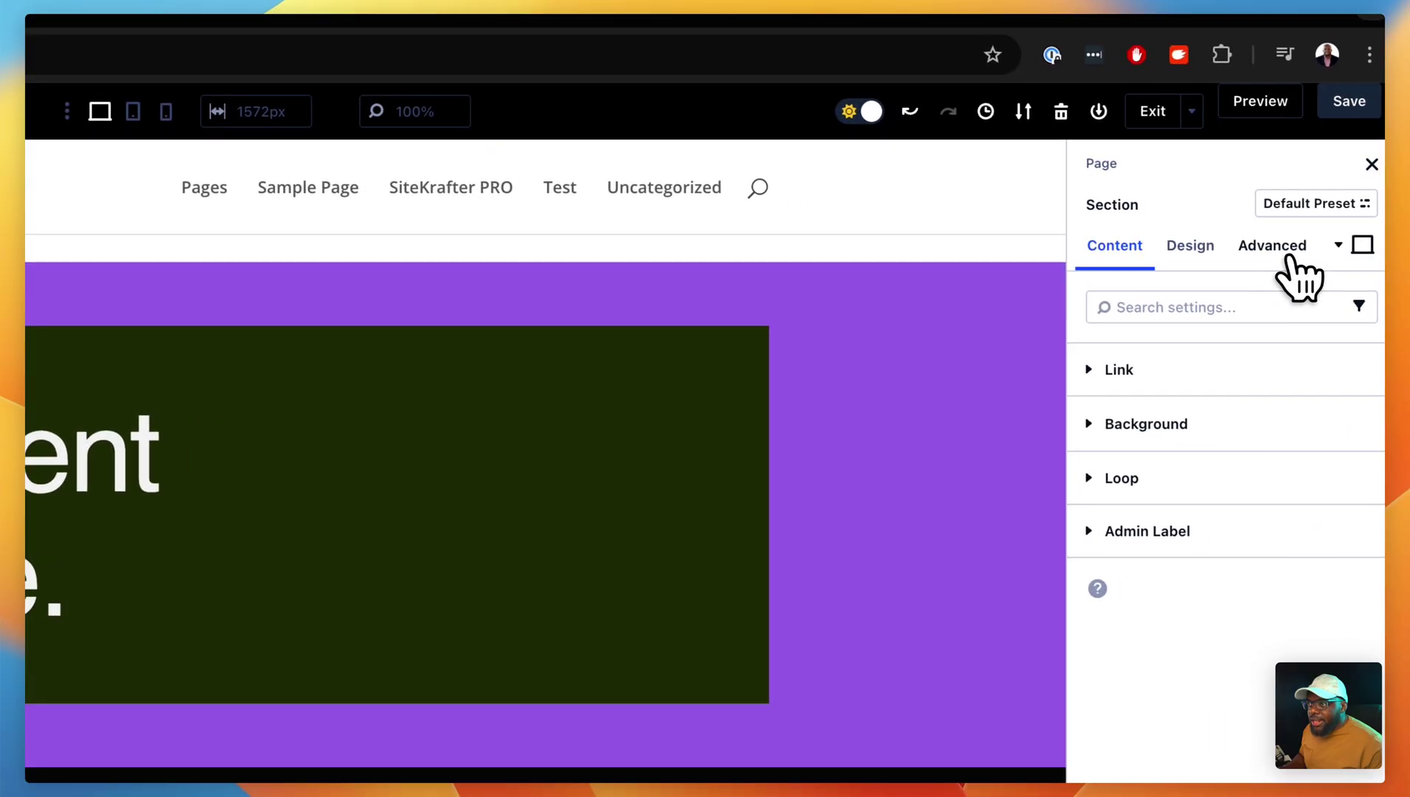
{"action": "left_click", "coordinate": [1280, 247]}
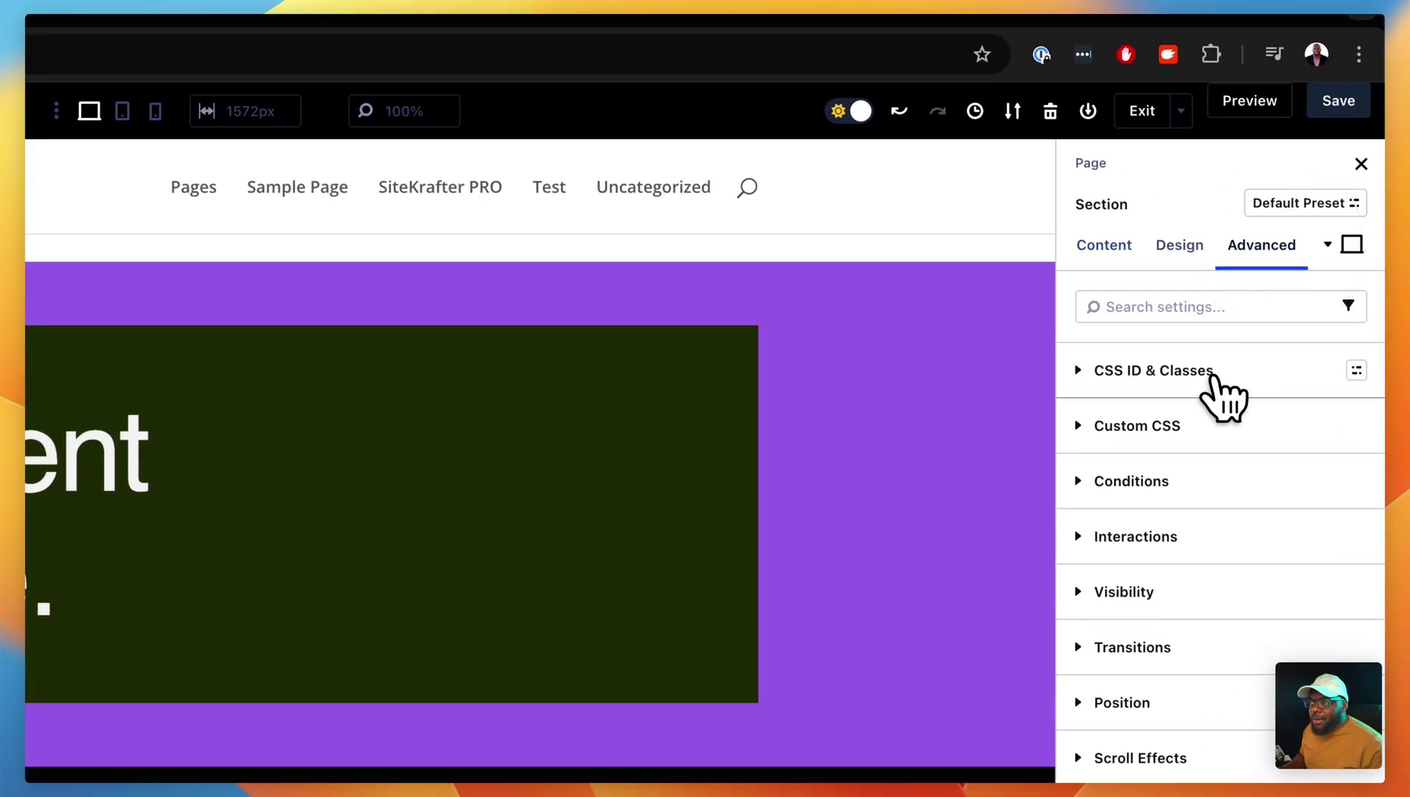
{"action": "left_click", "coordinate": [1214, 380]}
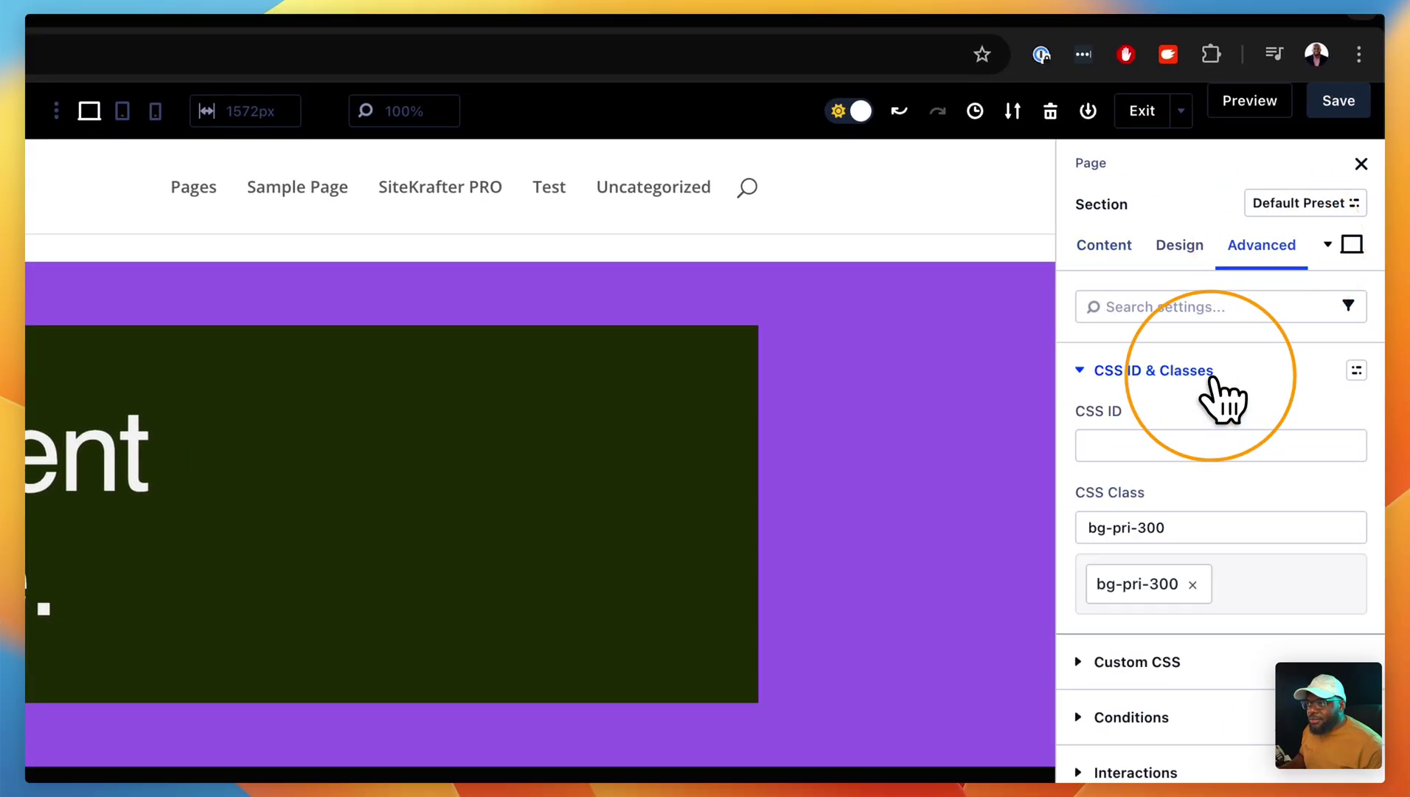
{"action": "left_click", "coordinate": [1223, 530]}
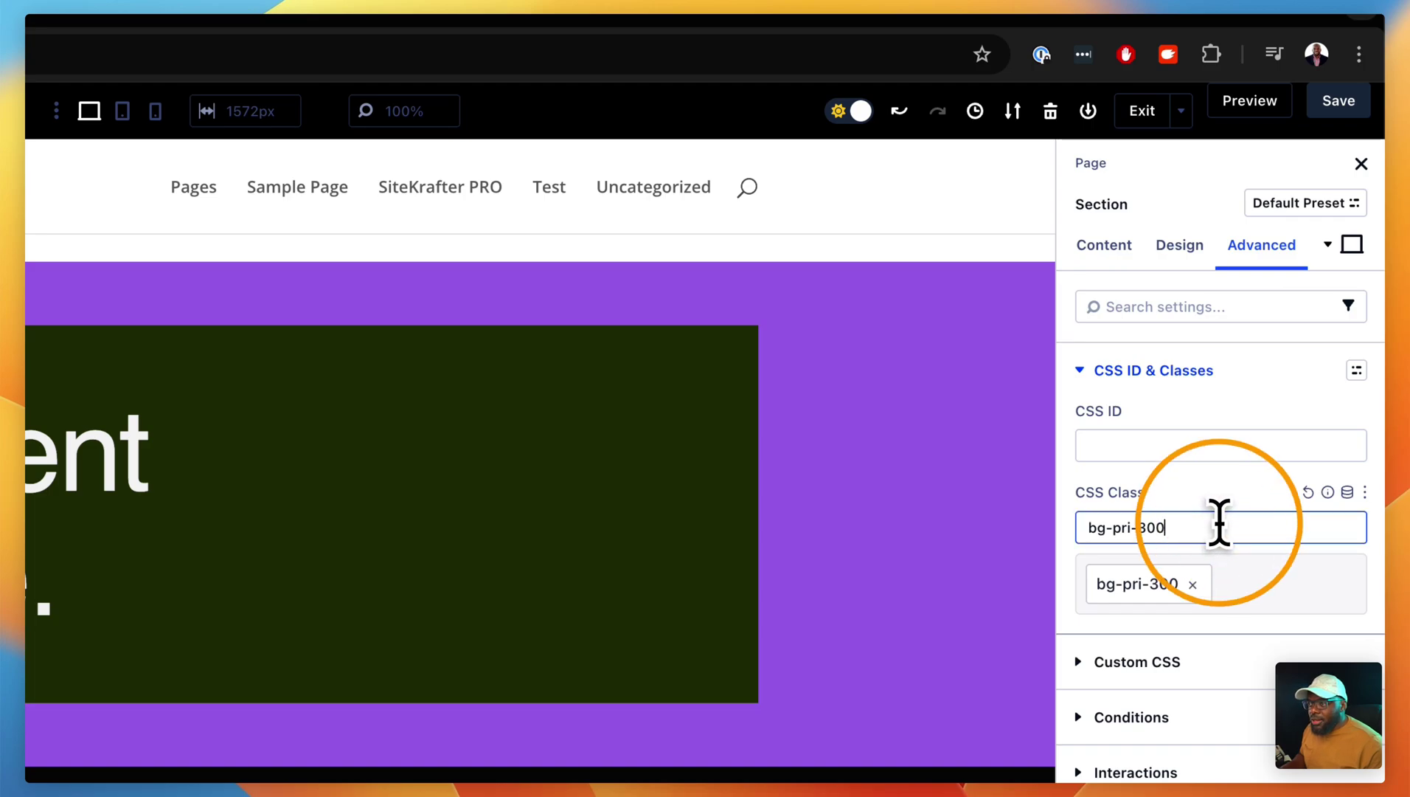
{"action": "type", "text": "sec"}
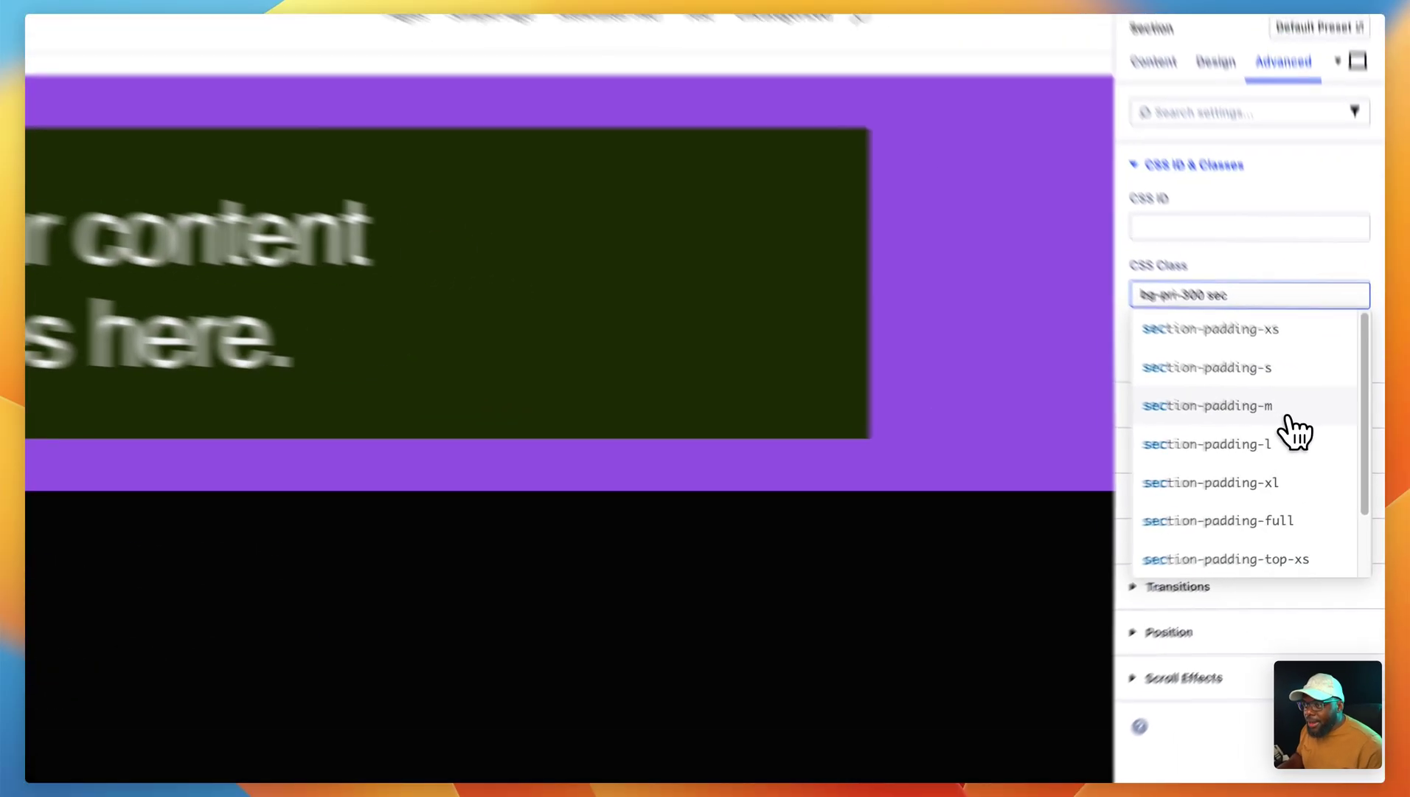
{"action": "left_click", "coordinate": [1263, 428]}
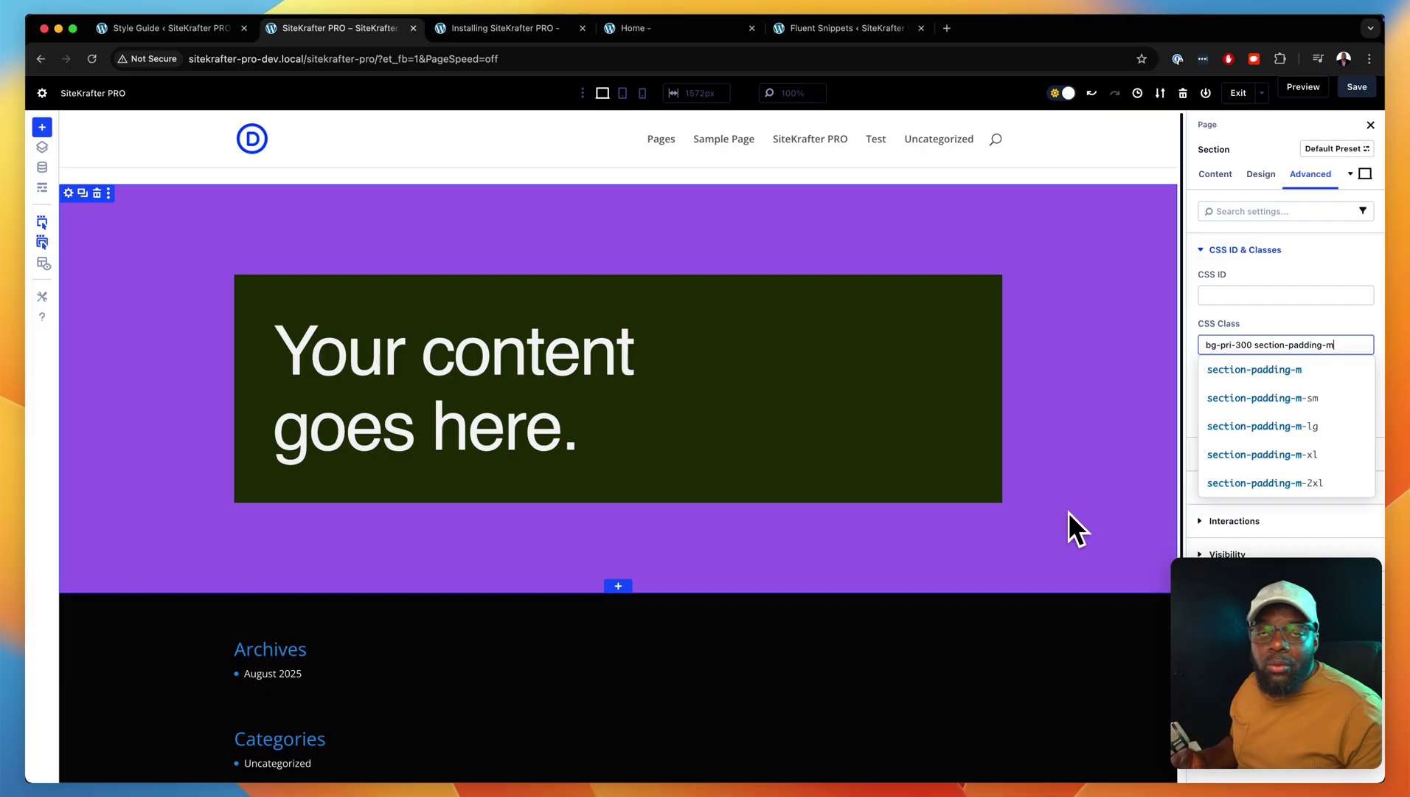
{"action": "left_click", "coordinate": [1267, 330]}
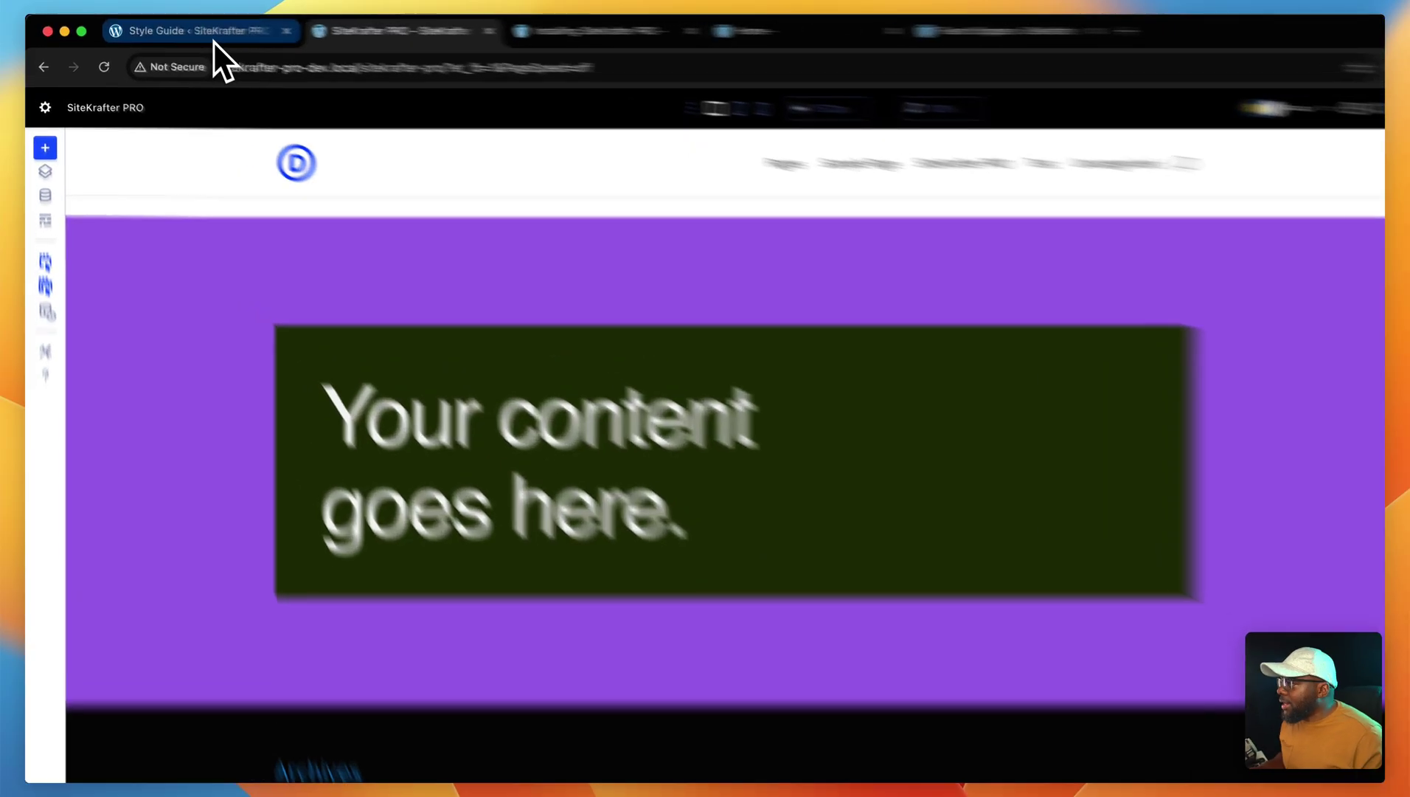
{"action": "left_click", "coordinate": [162, 28]}
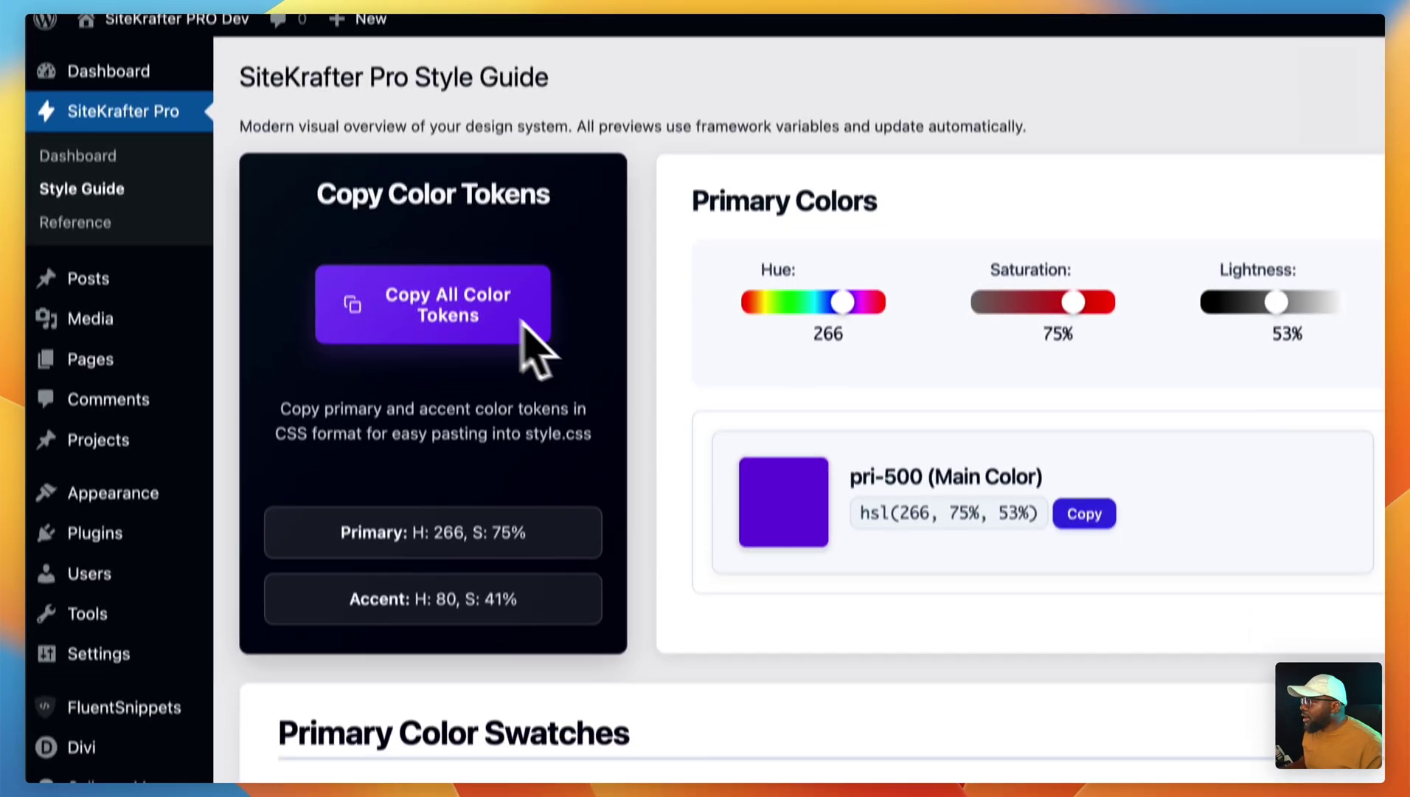
{"action": "left_click", "coordinate": [141, 344]}
{"action": "scroll", "coordinate": [737, 561], "scroll_direction": "down", "scroll_amount": 20}
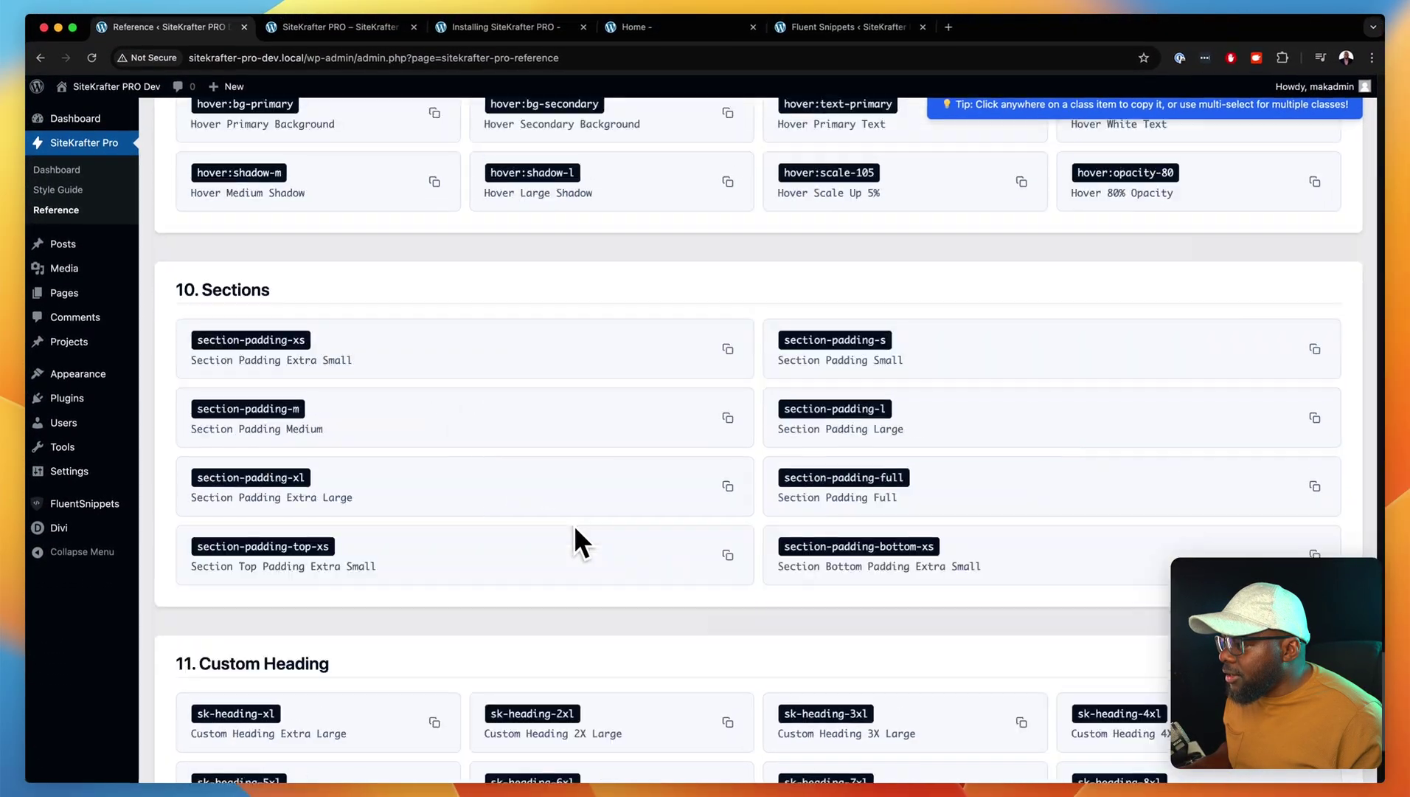
{"action": "scroll", "coordinate": [574, 524], "scroll_direction": "down", "scroll_amount": 5}
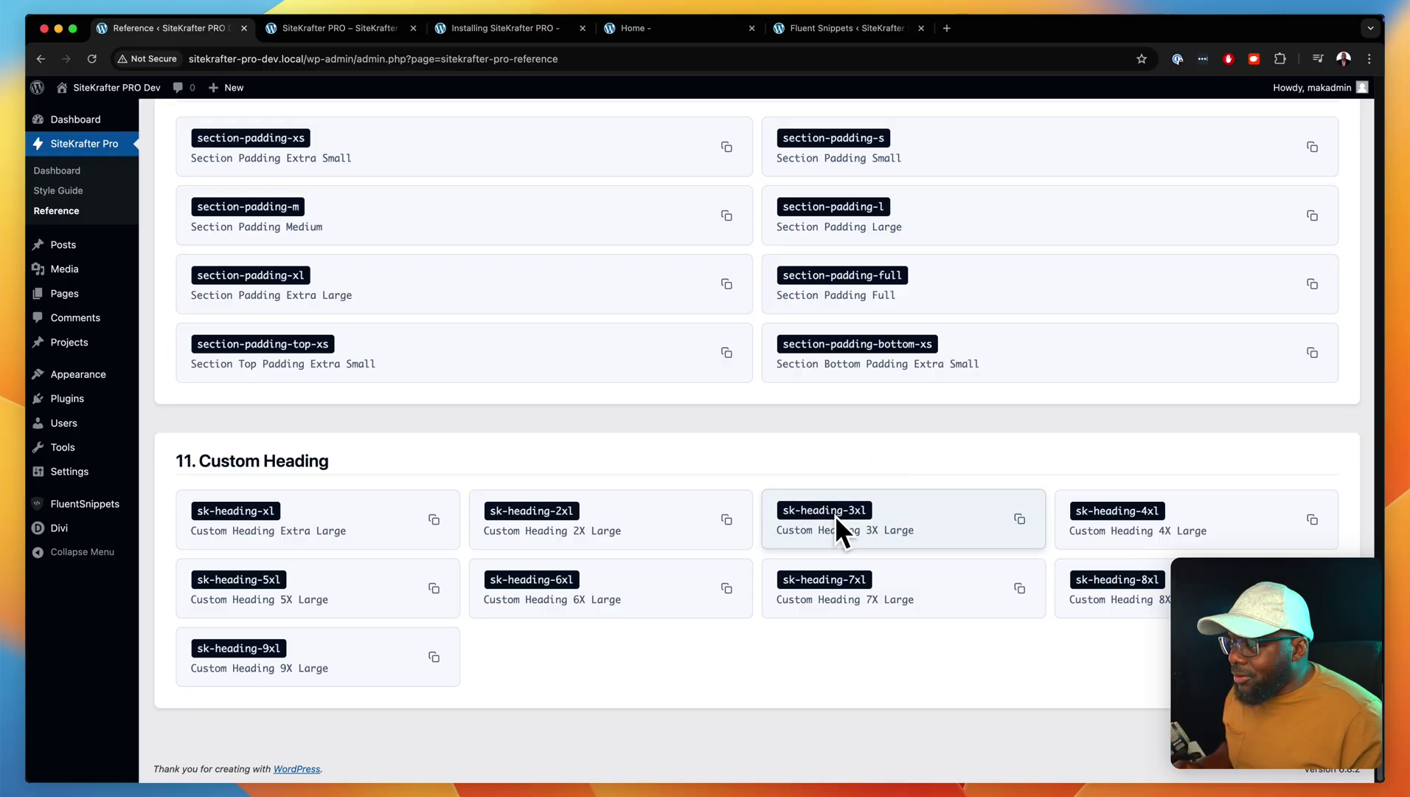
{"action": "scroll", "coordinate": [852, 522], "scroll_direction": "up", "scroll_amount": 2}
{"action": "scroll", "coordinate": [856, 524], "scroll_direction": "up", "scroll_amount": 3}
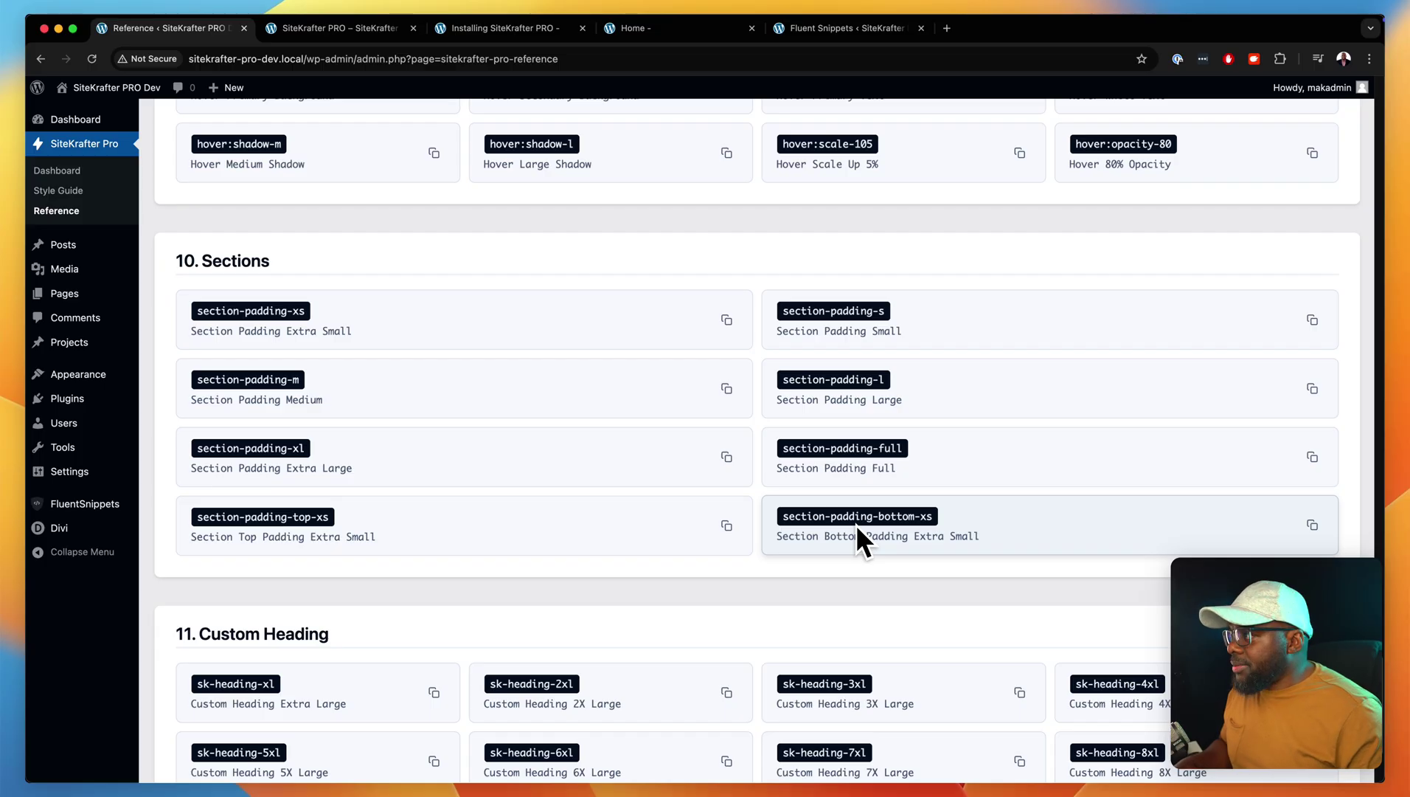
{"action": "scroll", "coordinate": [457, 336], "scroll_direction": "up", "scroll_amount": 4}
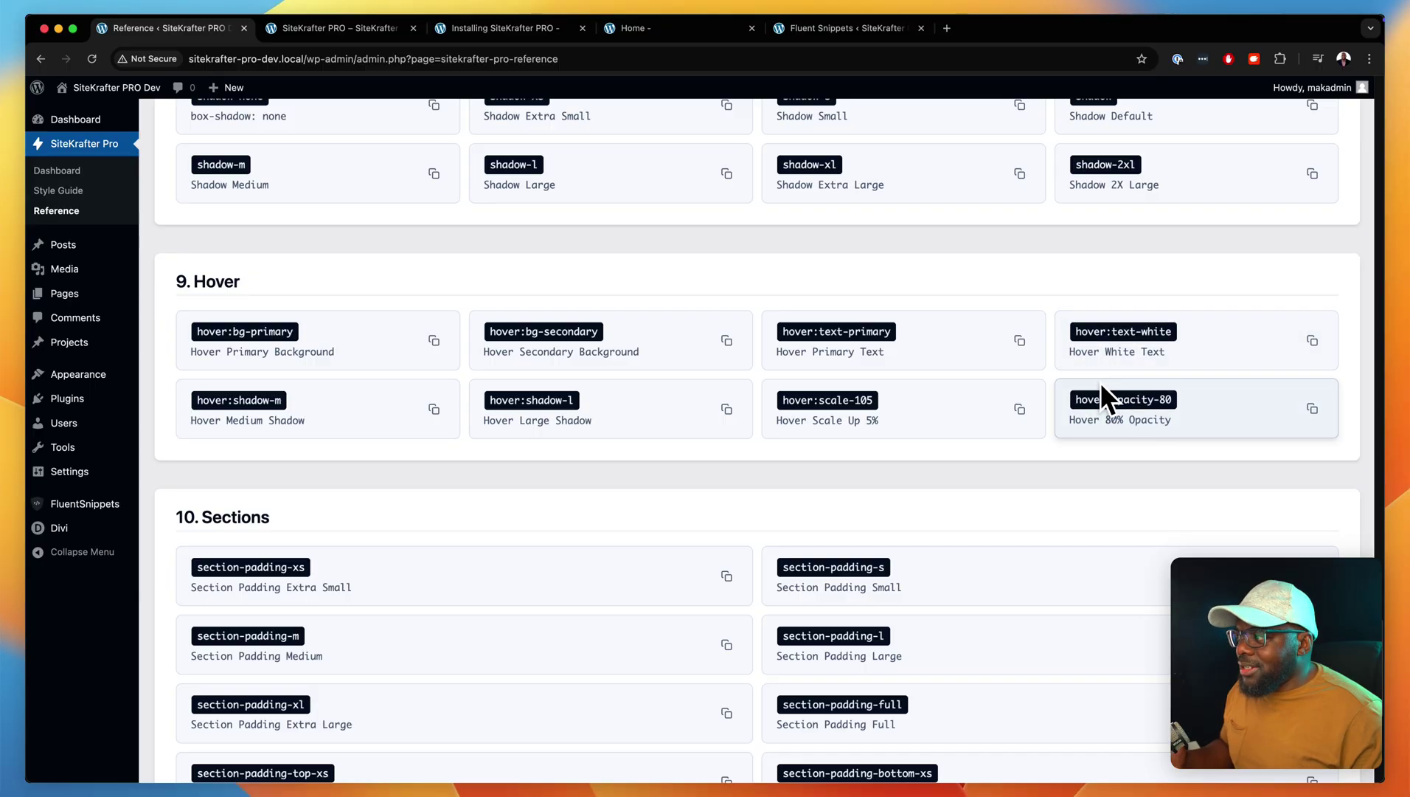
{"action": "scroll", "coordinate": [1101, 382], "scroll_direction": "up", "scroll_amount": 3}
{"action": "scroll", "coordinate": [1093, 384], "scroll_direction": "up", "scroll_amount": 20}
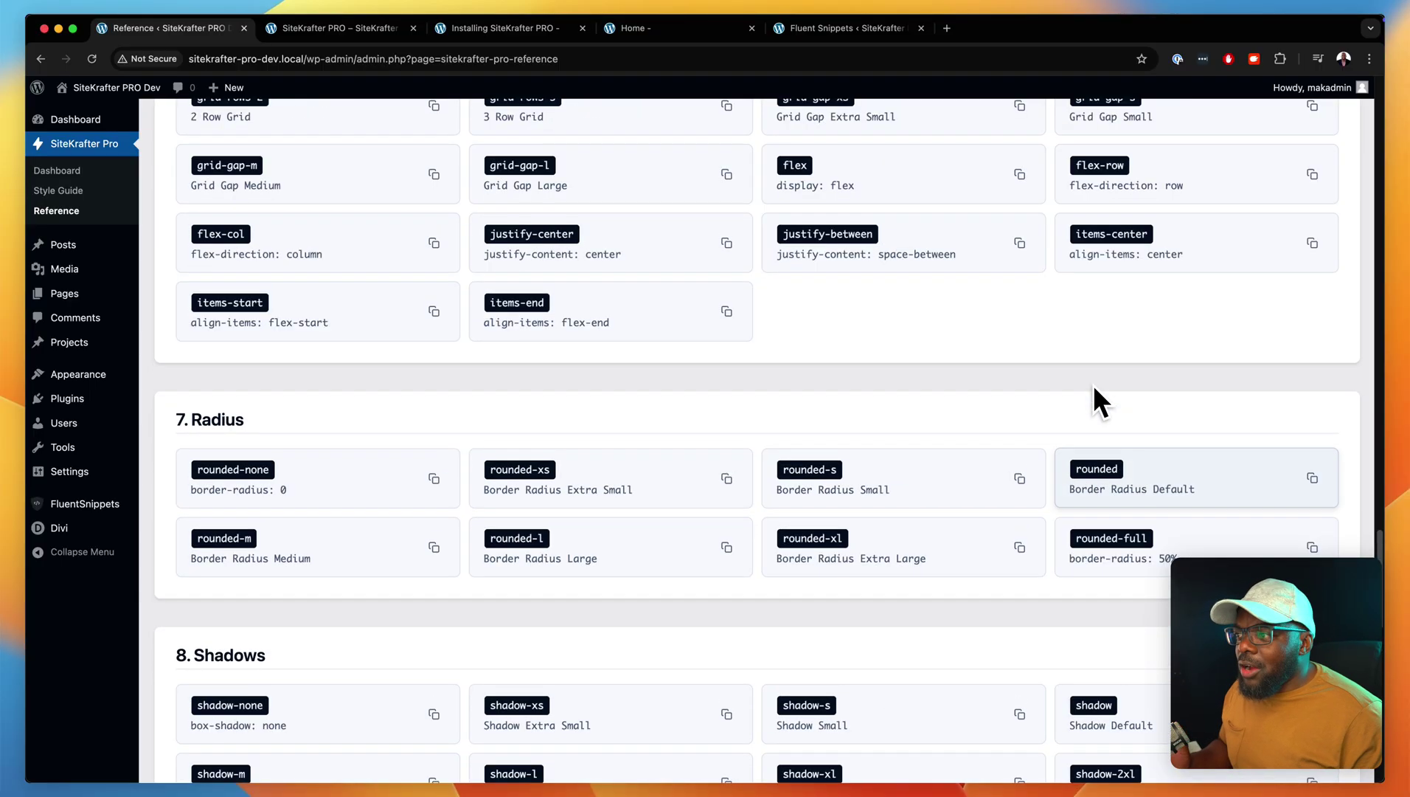
{"action": "scroll", "coordinate": [1092, 384], "scroll_direction": "up", "scroll_amount": 20}
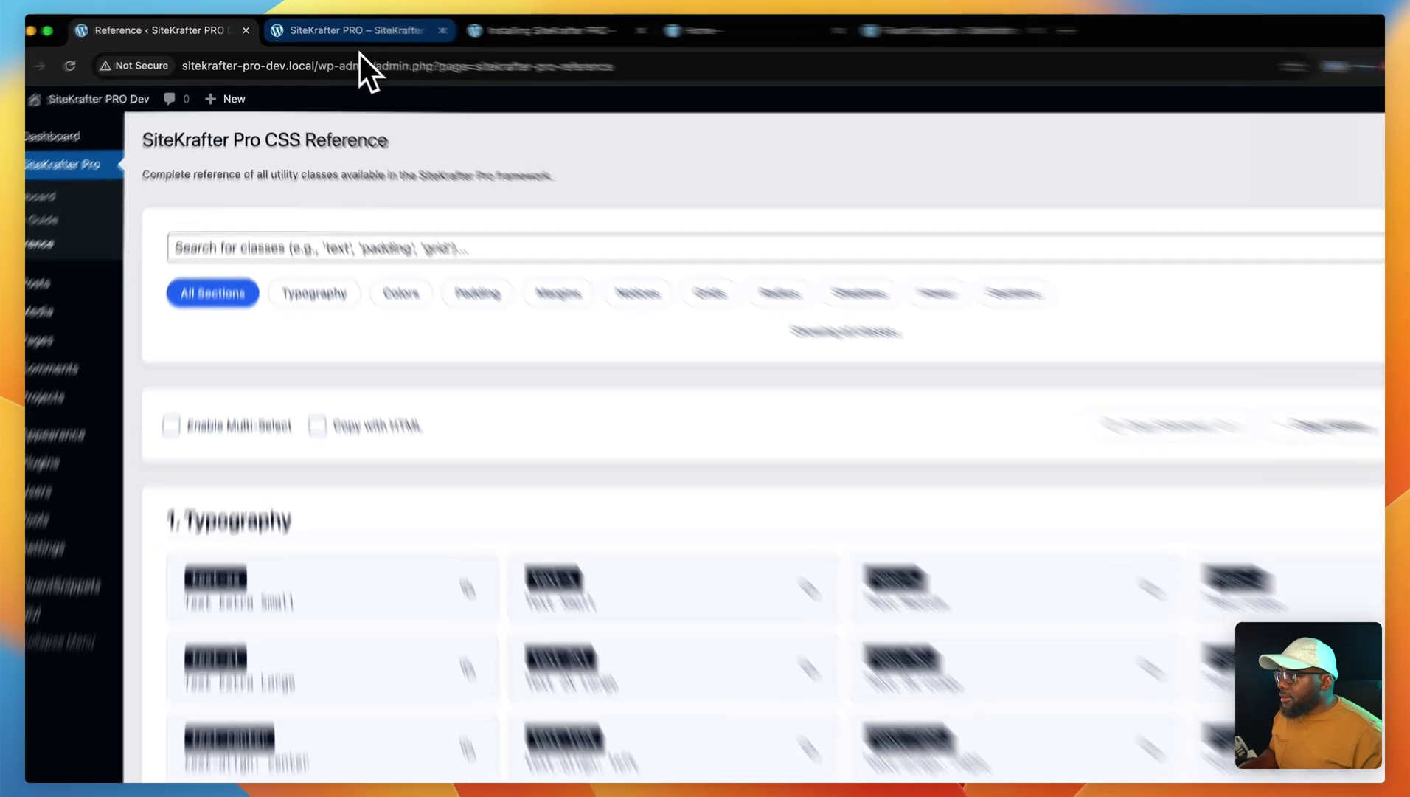
{"action": "left_click", "coordinate": [358, 31]}
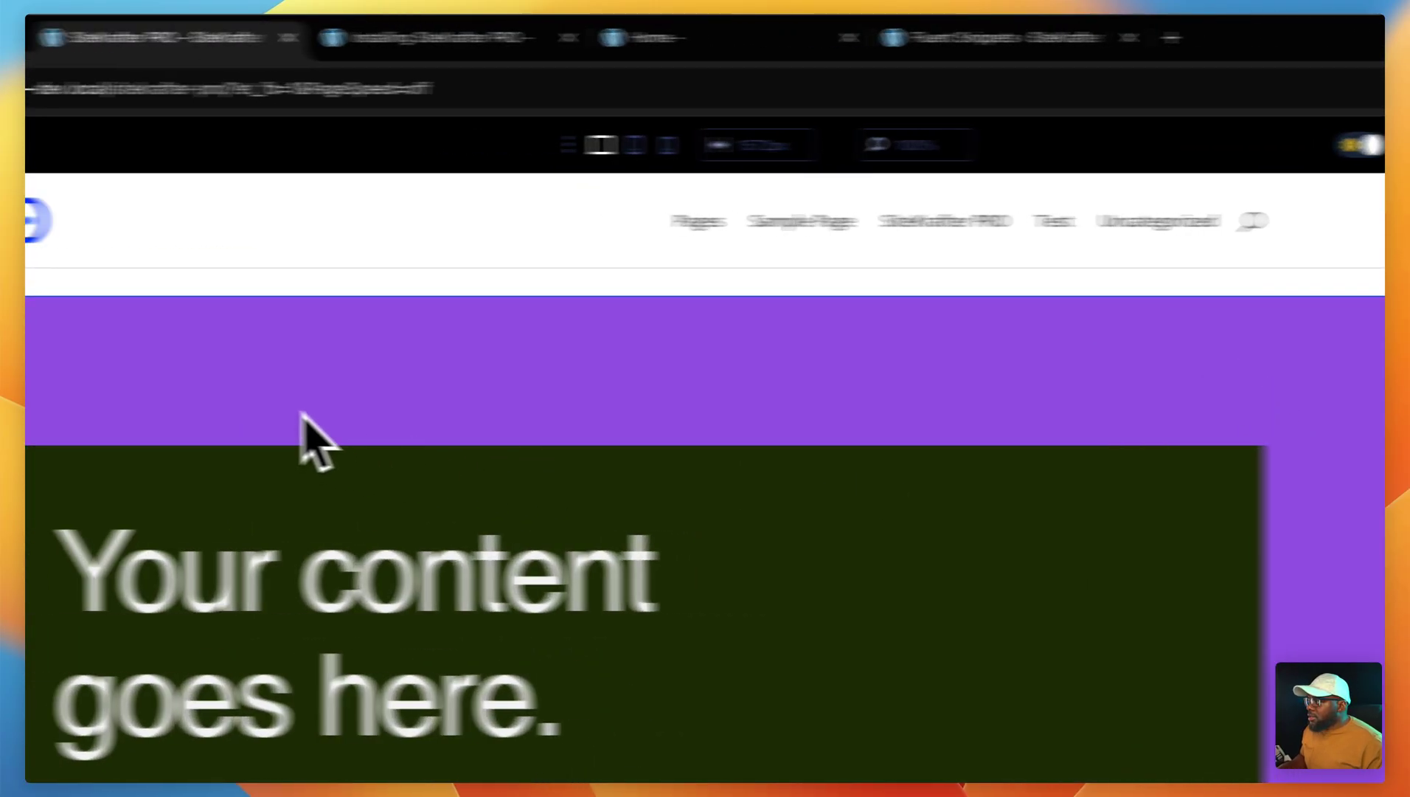
- Replace the purple section with a new row holding three duplicated Text modules
{"action": "left_click", "coordinate": [144, 312]}
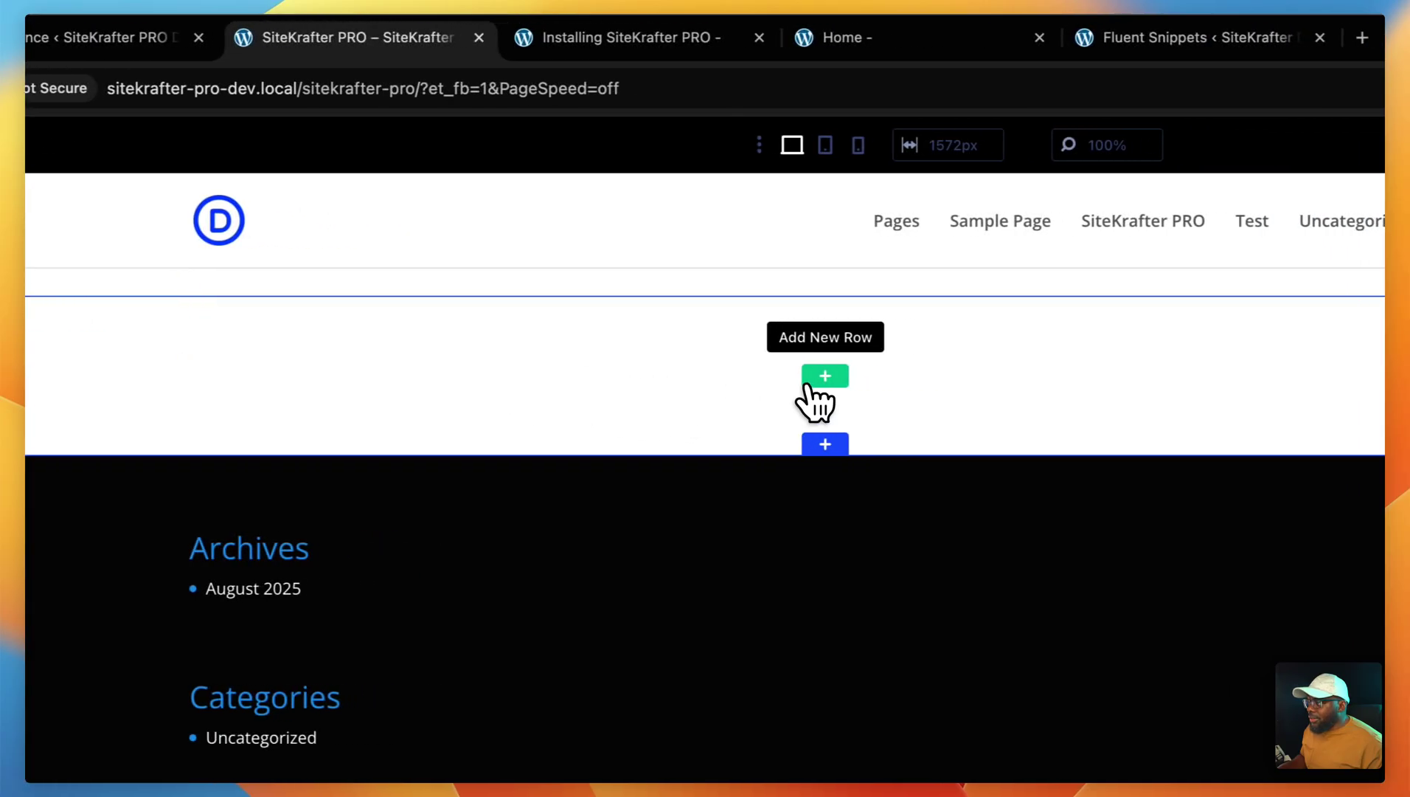
{"action": "left_click", "coordinate": [1014, 376]}
{"action": "left_click", "coordinate": [828, 377]}
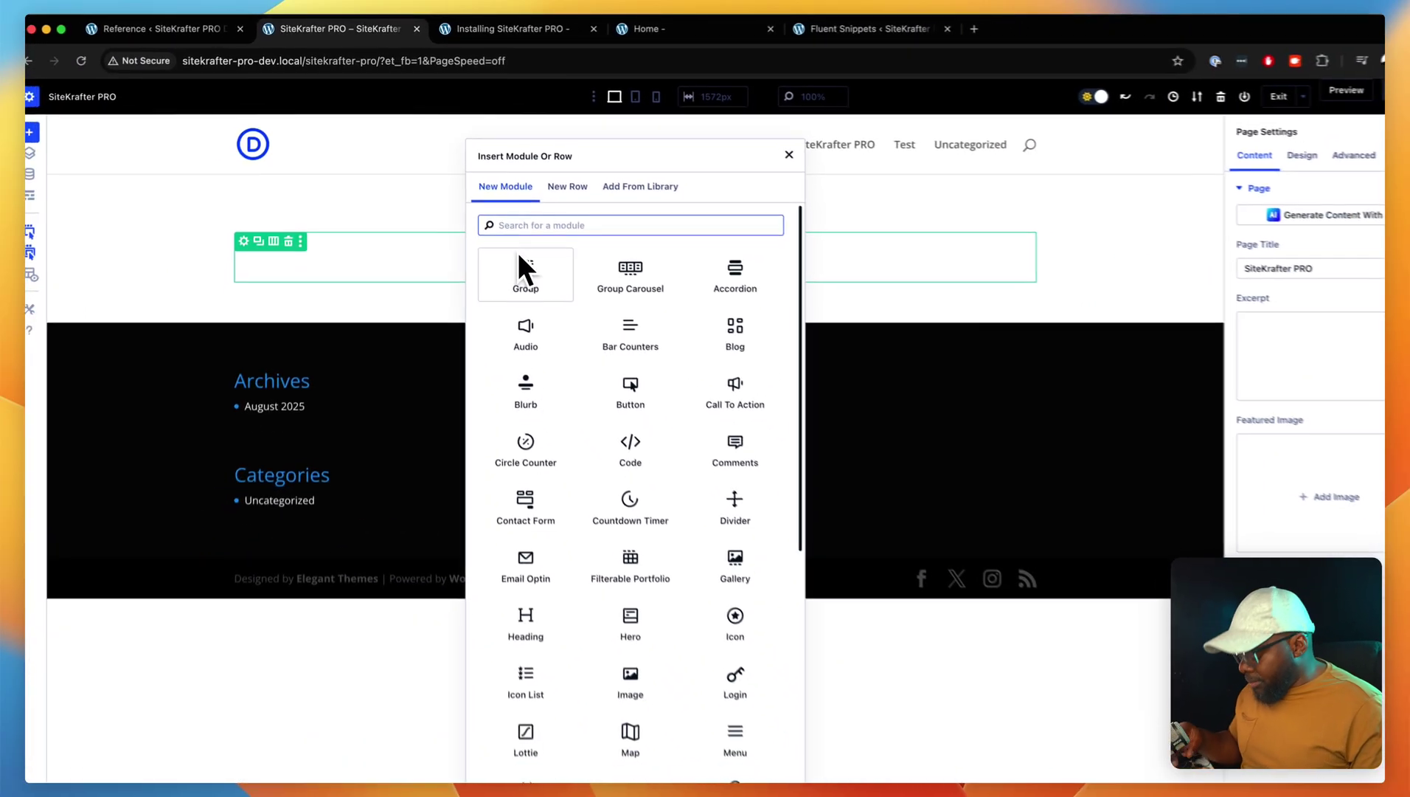
{"action": "type", "text": "text"}
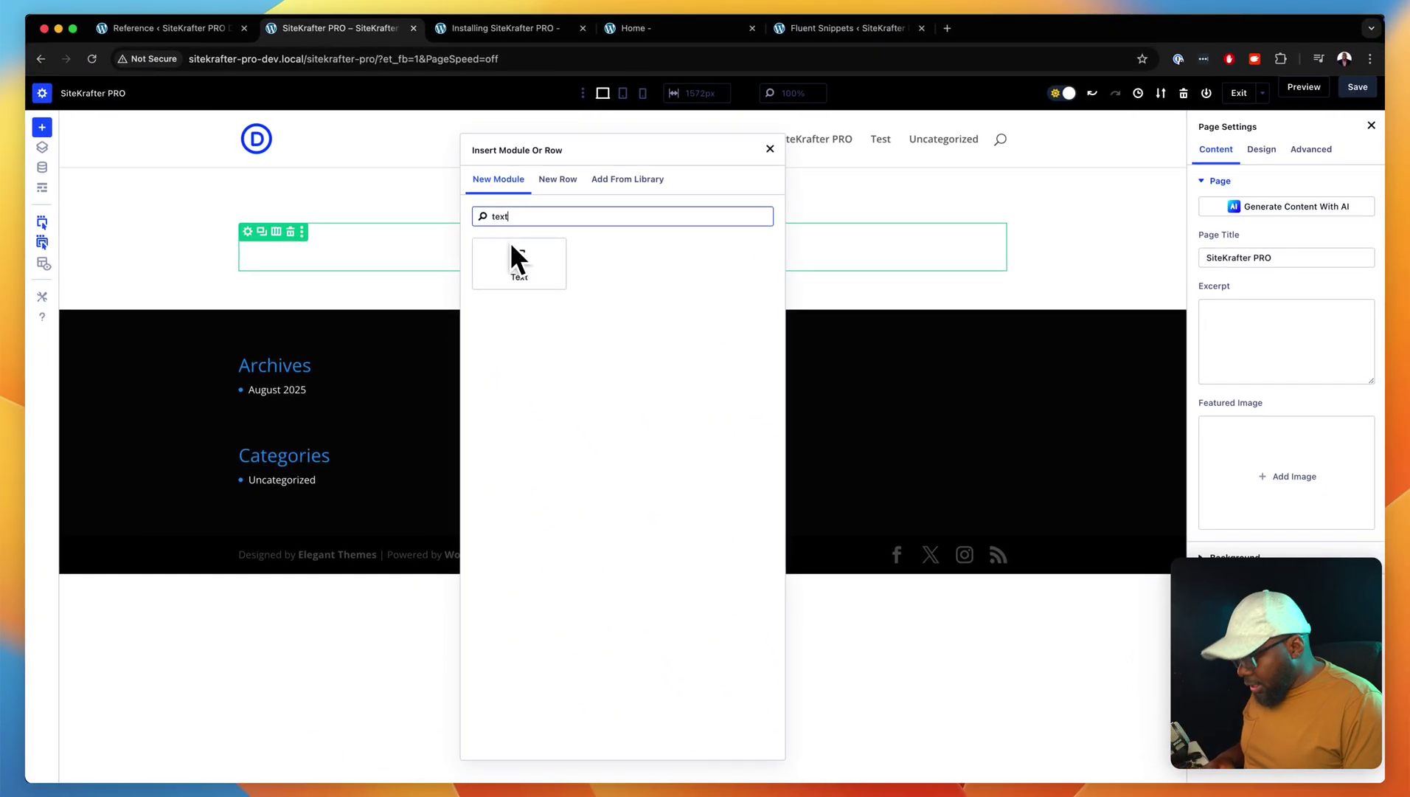
{"action": "left_click", "coordinate": [502, 254]}
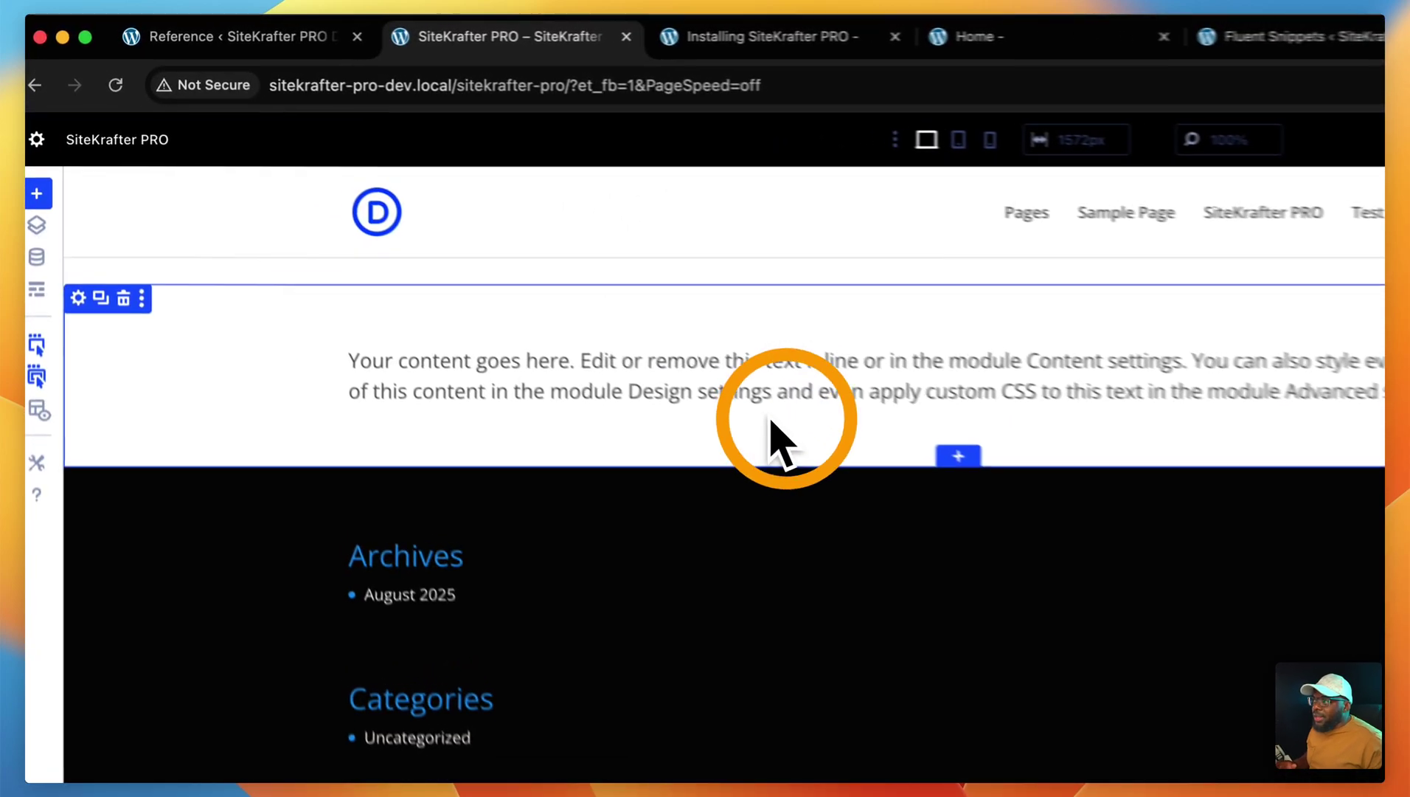
{"action": "left_click", "coordinate": [989, 374]}
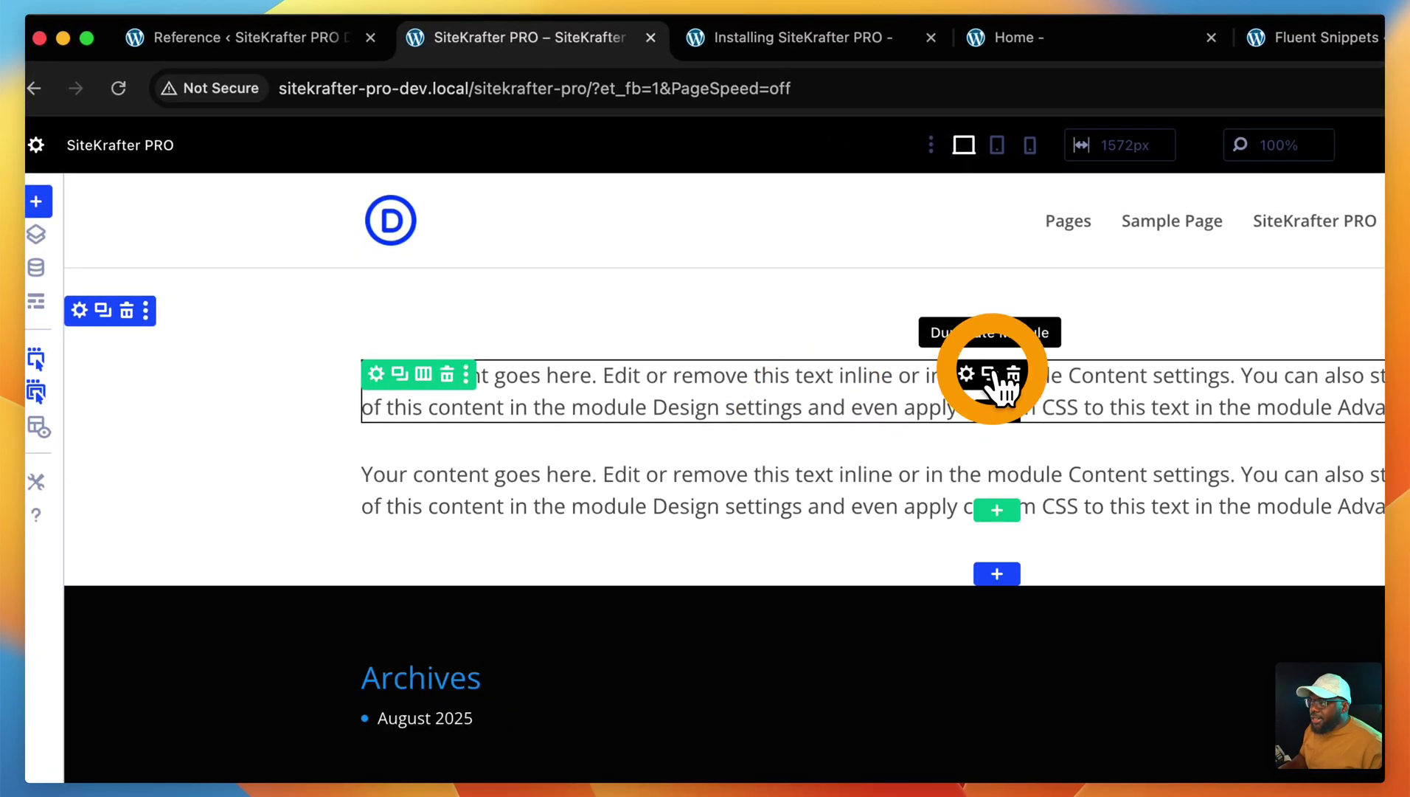
{"action": "left_click", "coordinate": [989, 374]}
- Browse the Grids classes on the CSS class reference page, then return to the builder
{"action": "left_click", "coordinate": [347, 38]}
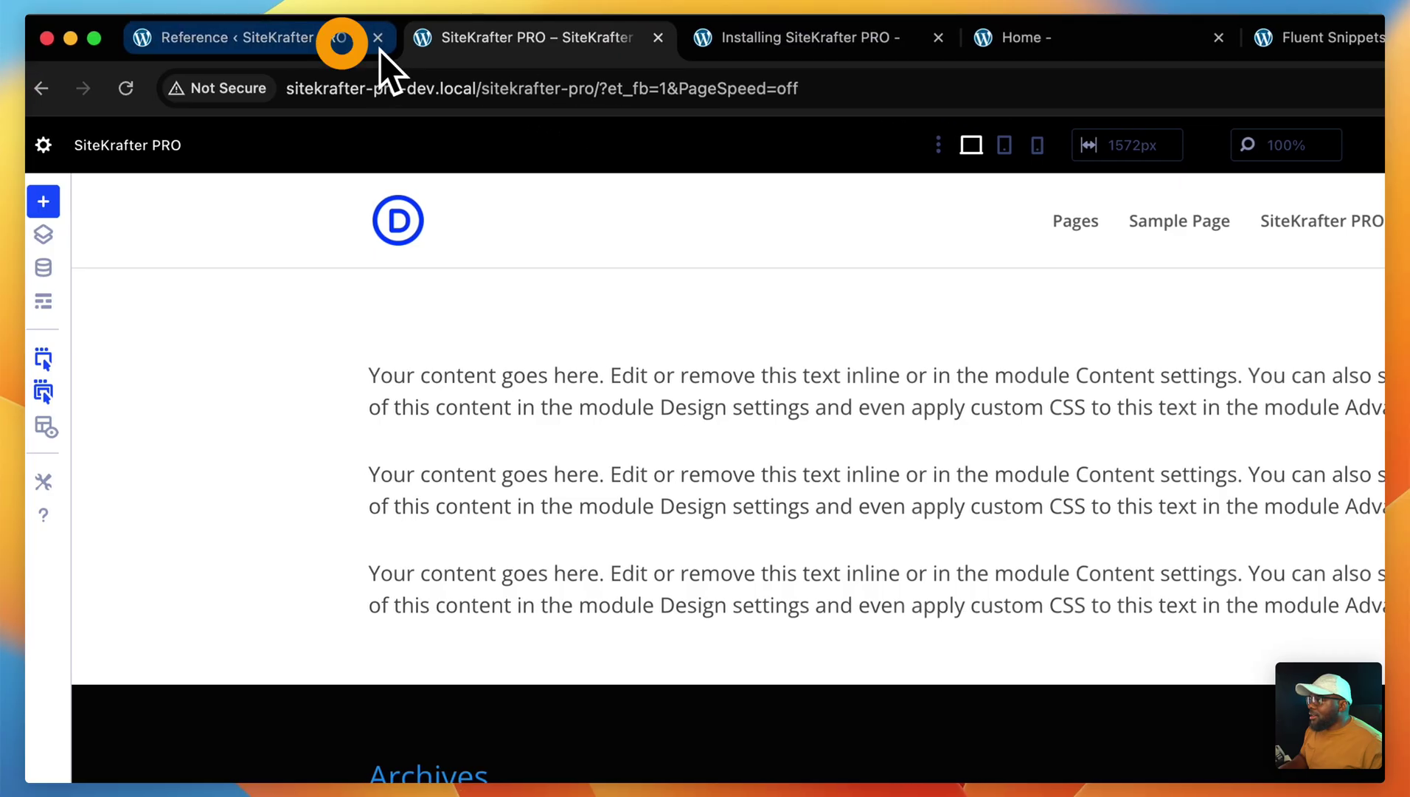
{"action": "scroll", "coordinate": [612, 457], "scroll_direction": "down", "scroll_amount": 8}
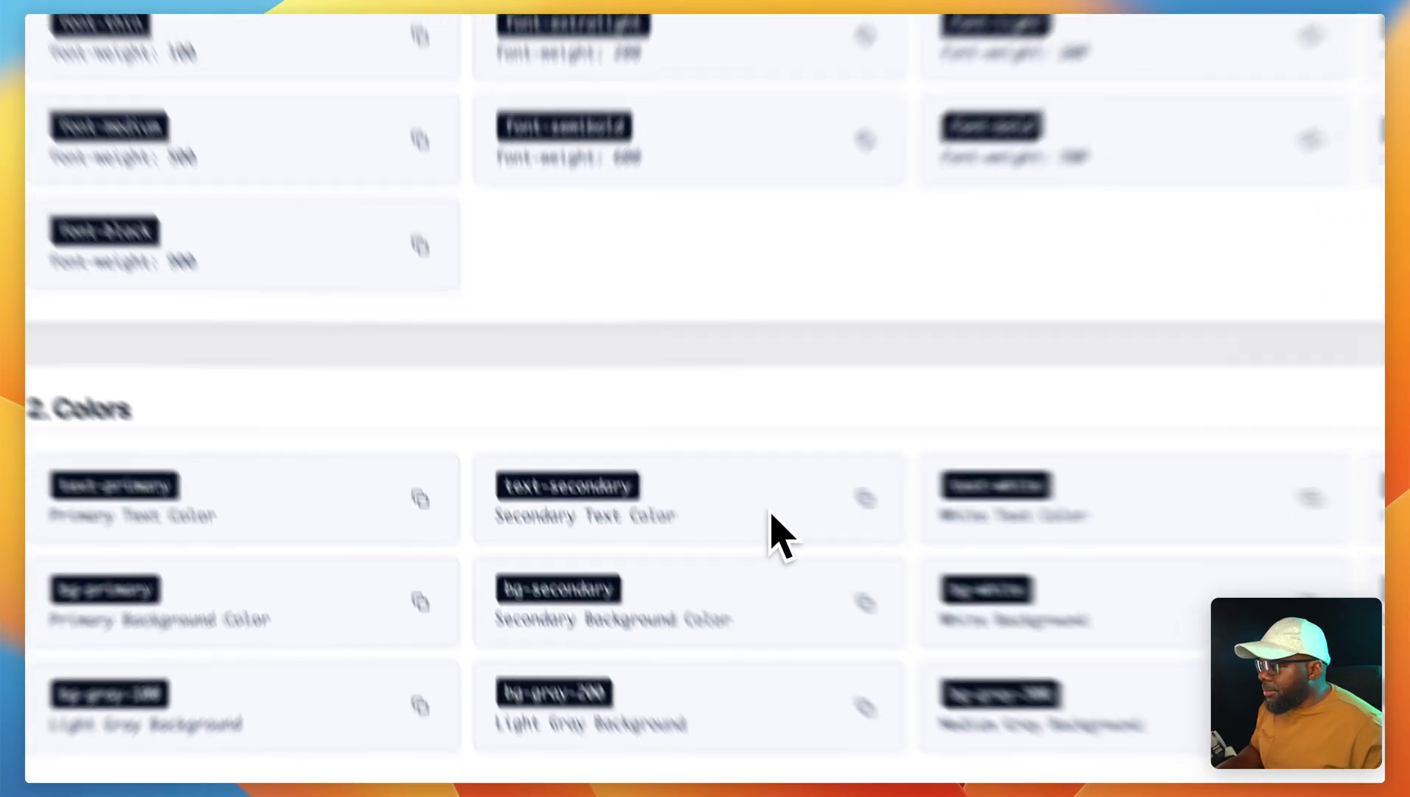
{"action": "scroll", "coordinate": [771, 512], "scroll_direction": "down", "scroll_amount": 15}
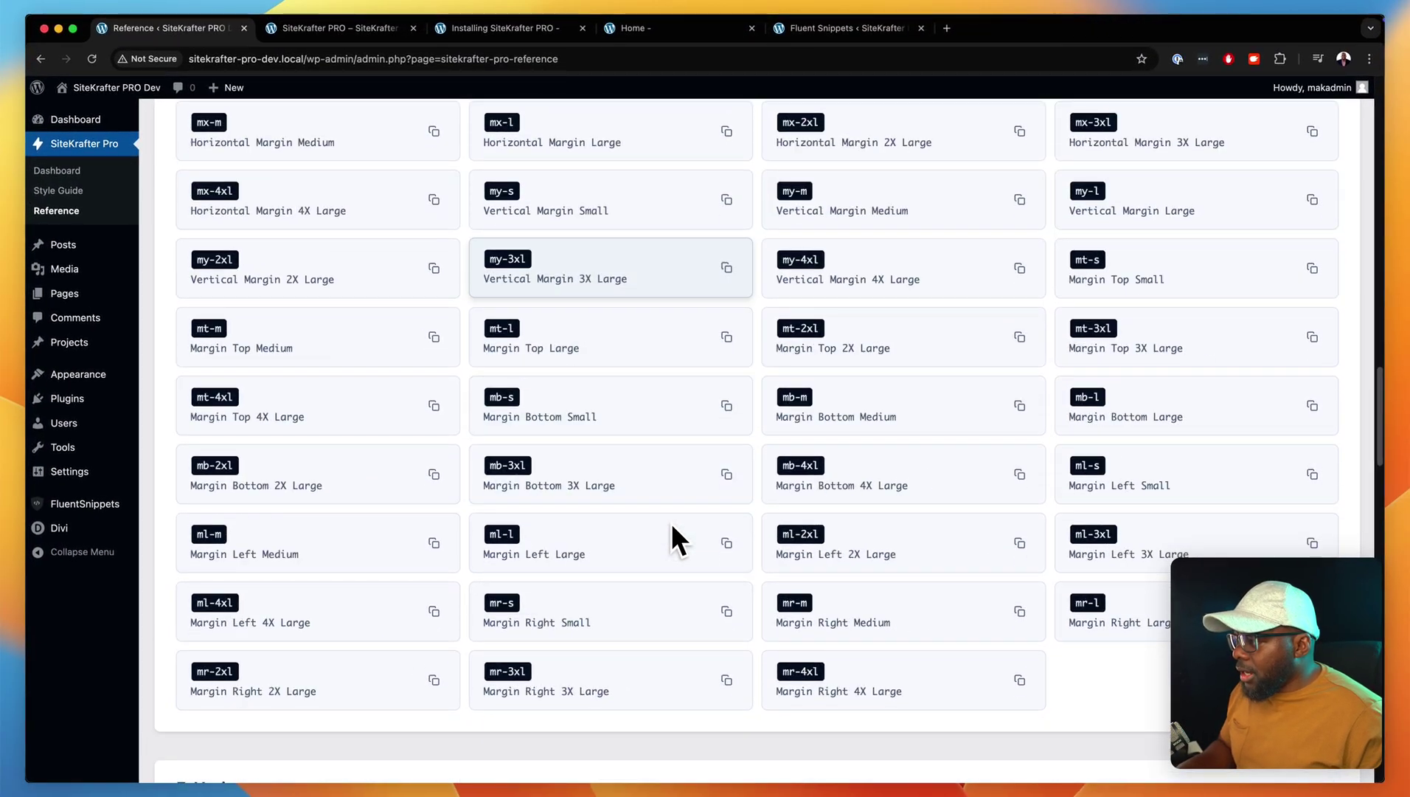
{"action": "scroll", "coordinate": [673, 525], "scroll_direction": "down", "scroll_amount": 10}
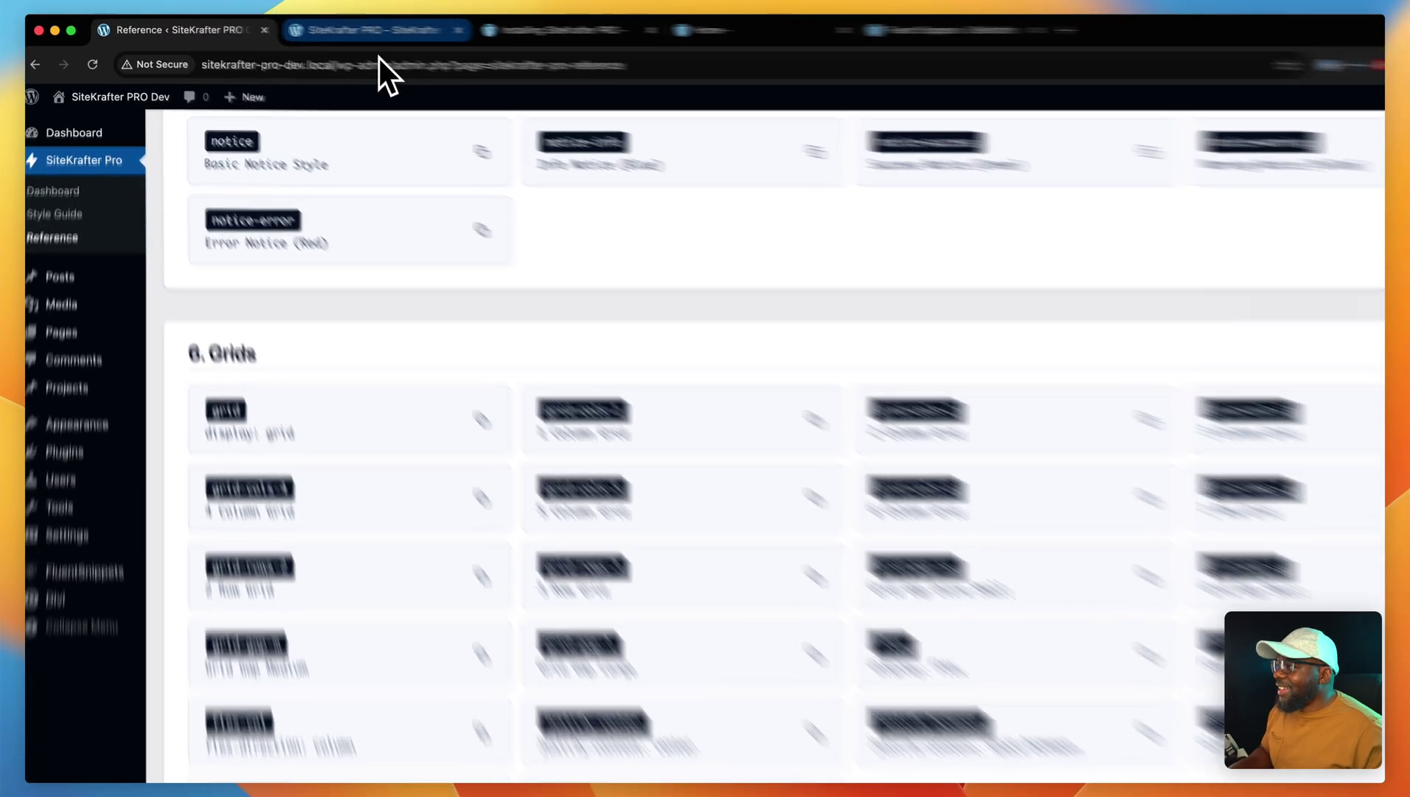
{"action": "left_click", "coordinate": [342, 28]}
- Open the Advanced CSS ID & Classes settings of the column holding the text modules
{"action": "mouse_move", "coordinate": [504, 264]}
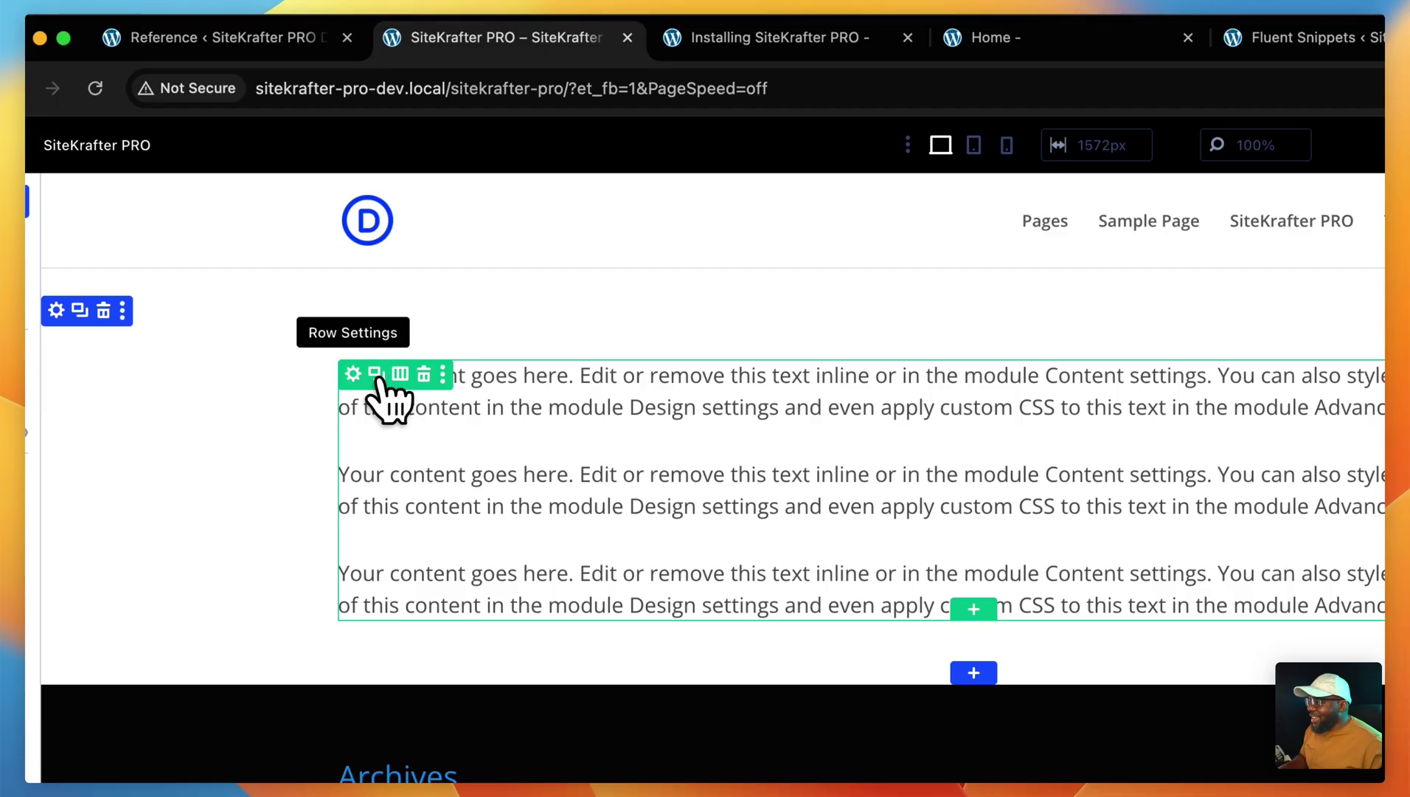
{"action": "left_click", "coordinate": [353, 373]}
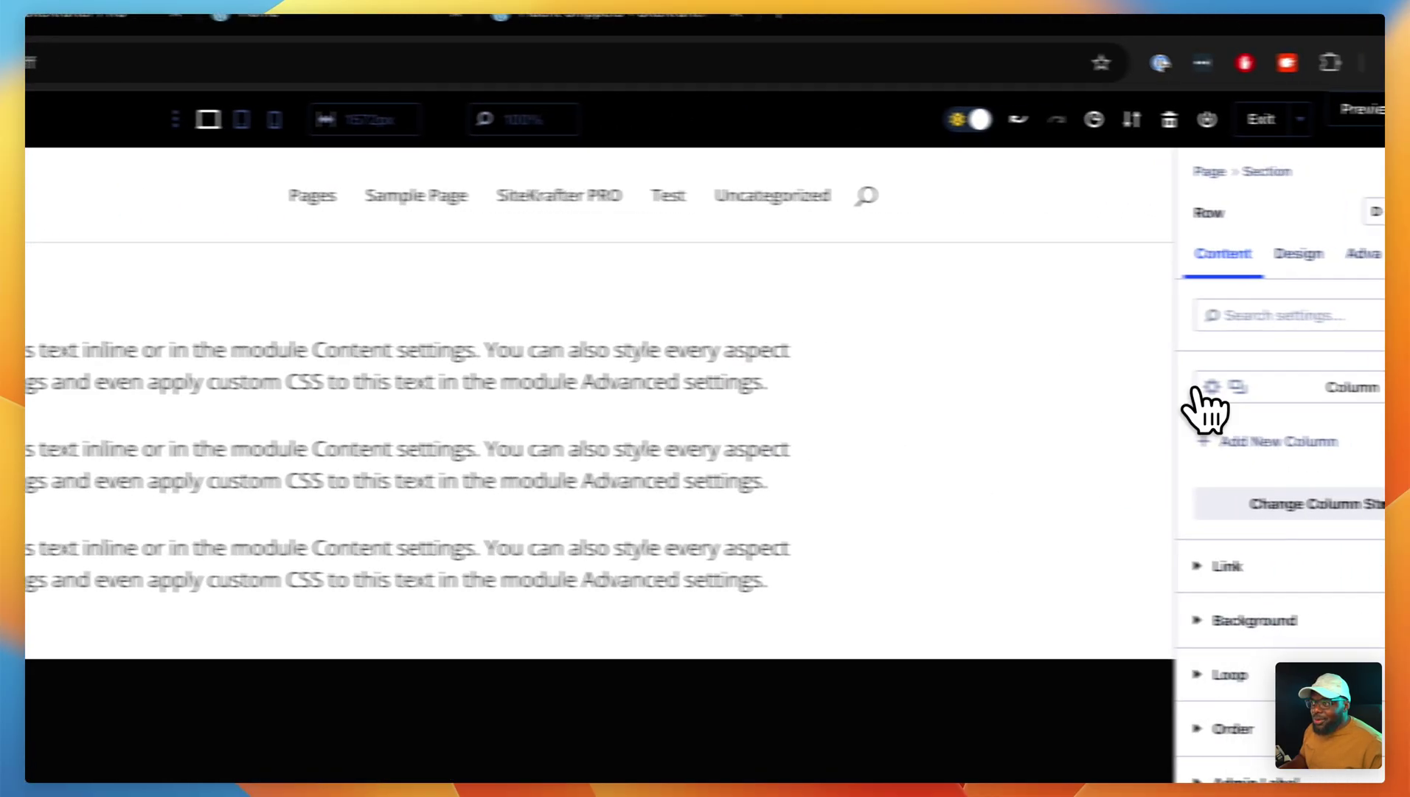
{"action": "left_click", "coordinate": [1211, 387]}
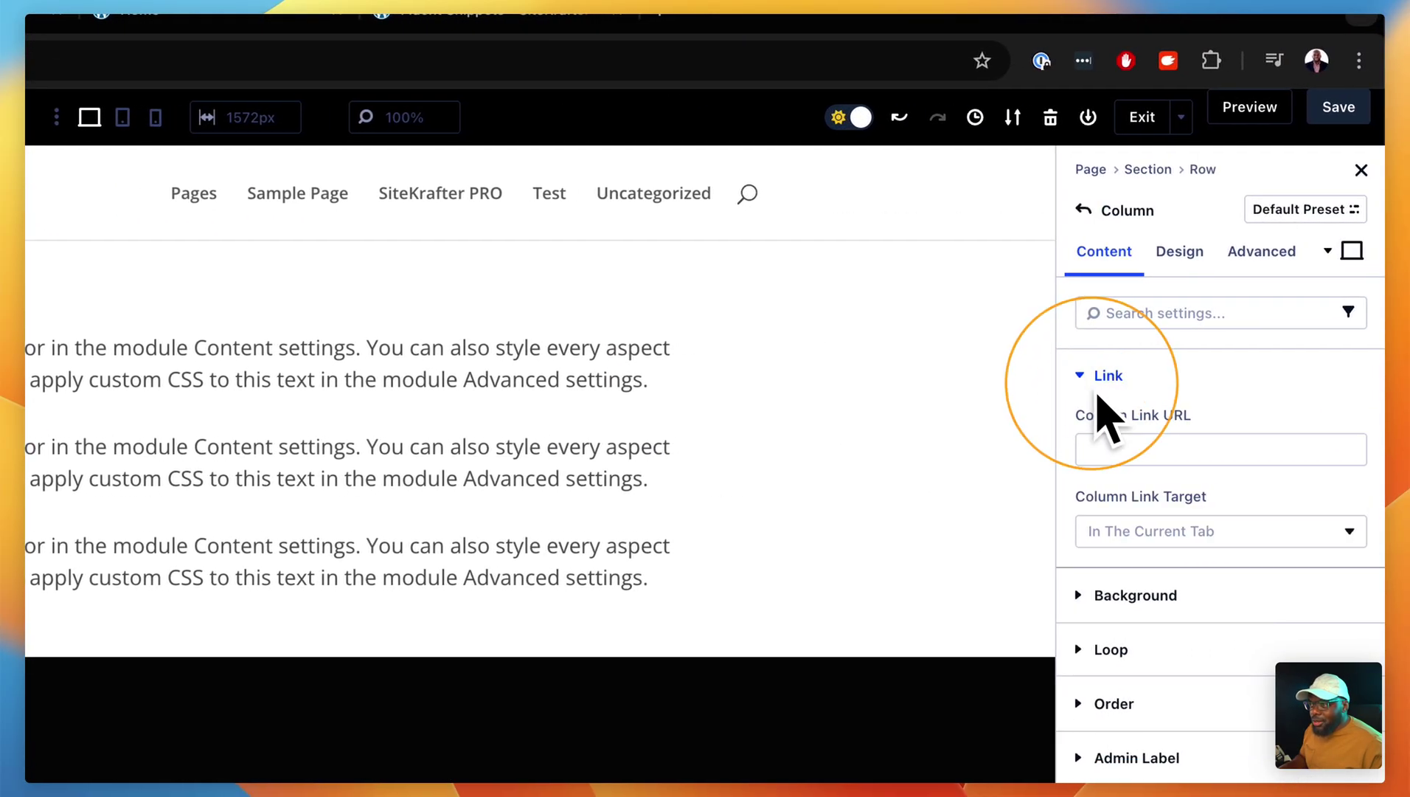
{"action": "left_click", "coordinate": [1261, 253]}
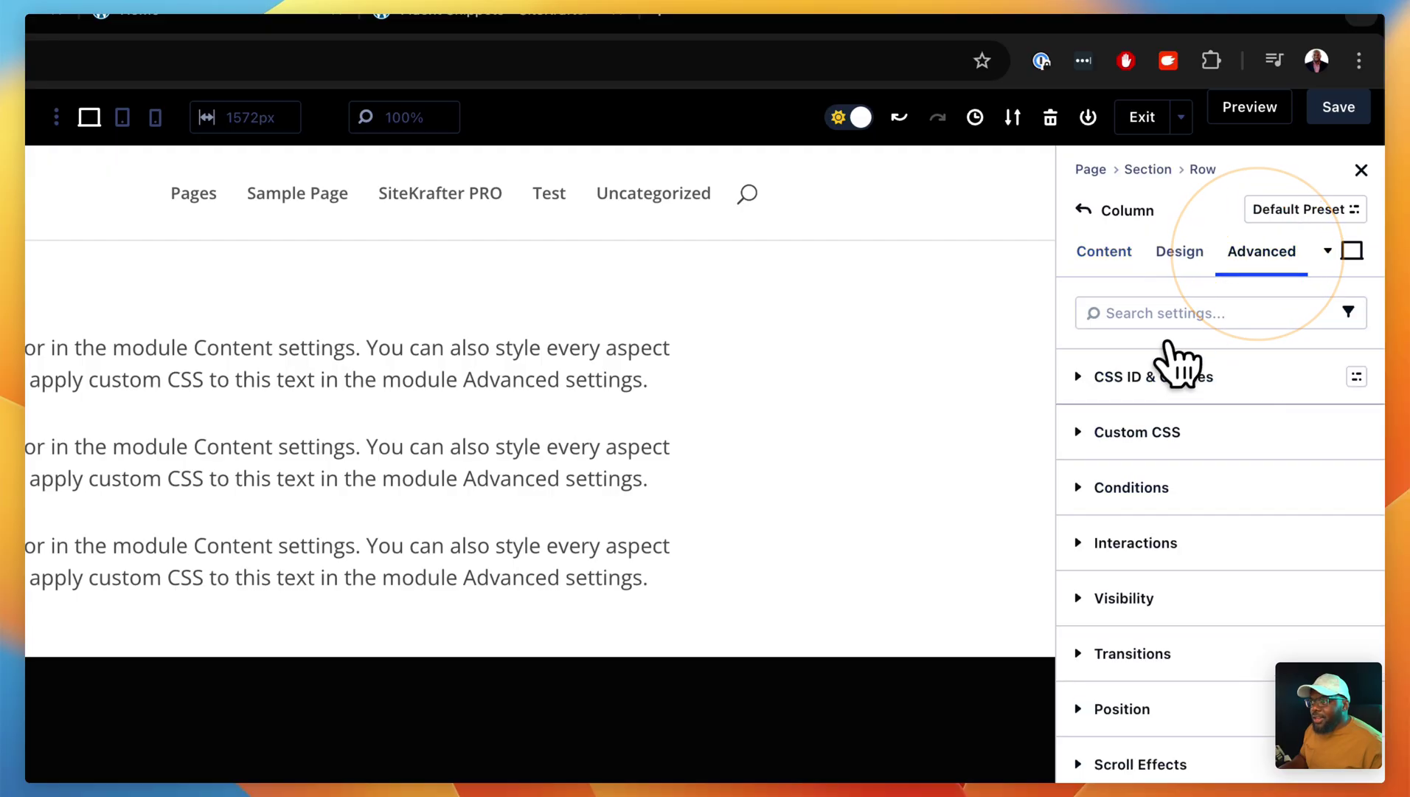
{"action": "left_click", "coordinate": [1145, 376]}
- Give the column the grid and grid-auto classes so the three modules sit side by side
{"action": "left_click", "coordinate": [1127, 532]}
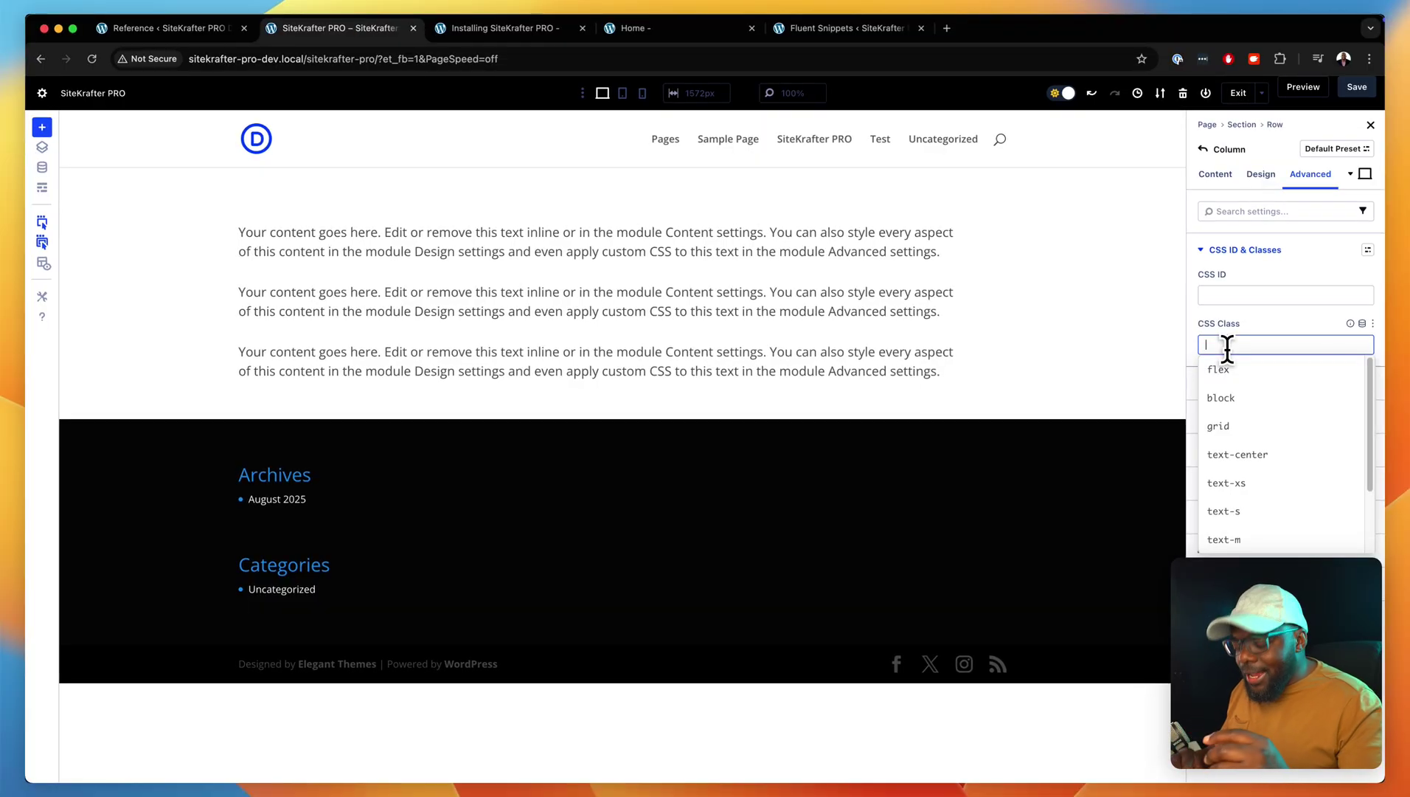
{"action": "type", "text": "grd"}
{"action": "key", "text": "BackSpace"}
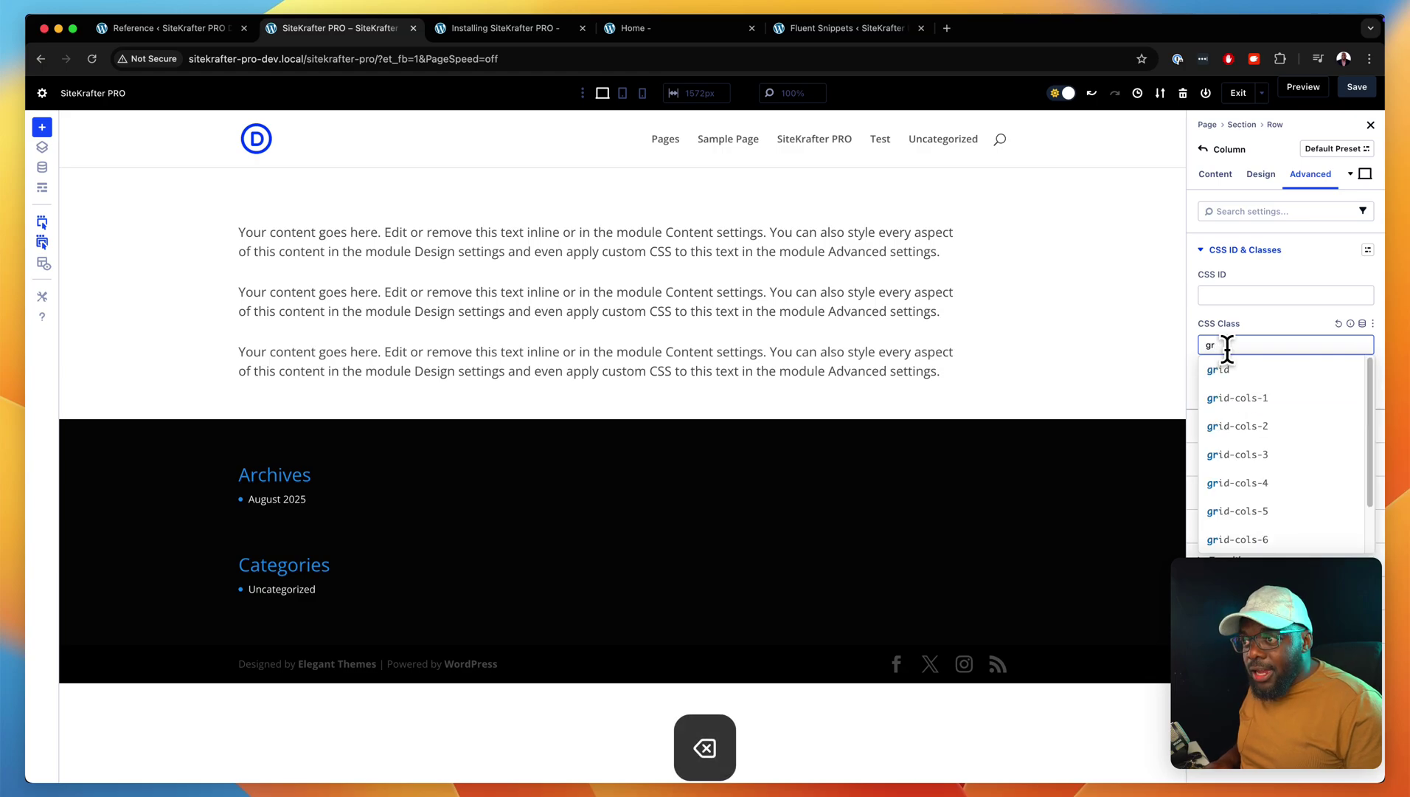
{"action": "left_click", "coordinate": [1225, 368]}
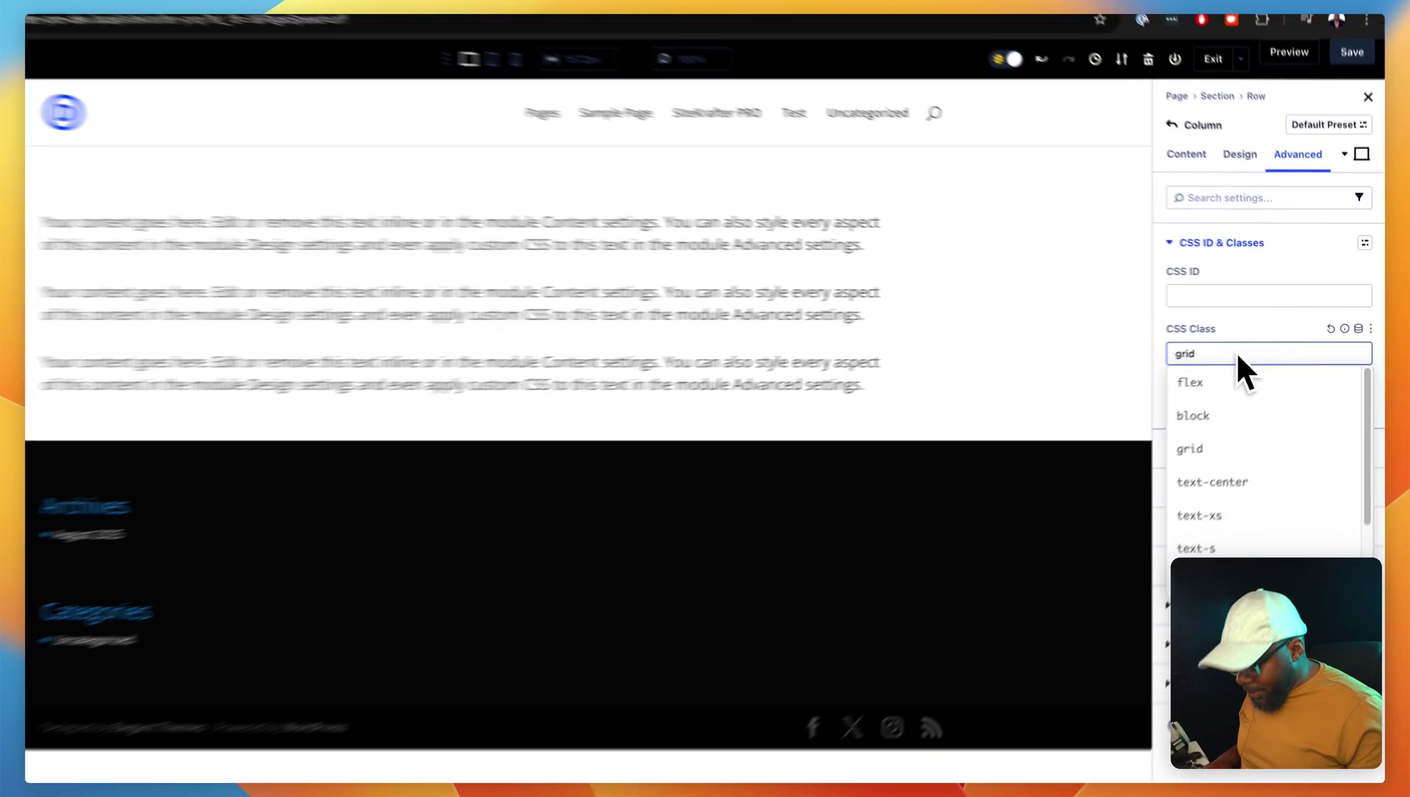
{"action": "type", "text": "grid"}
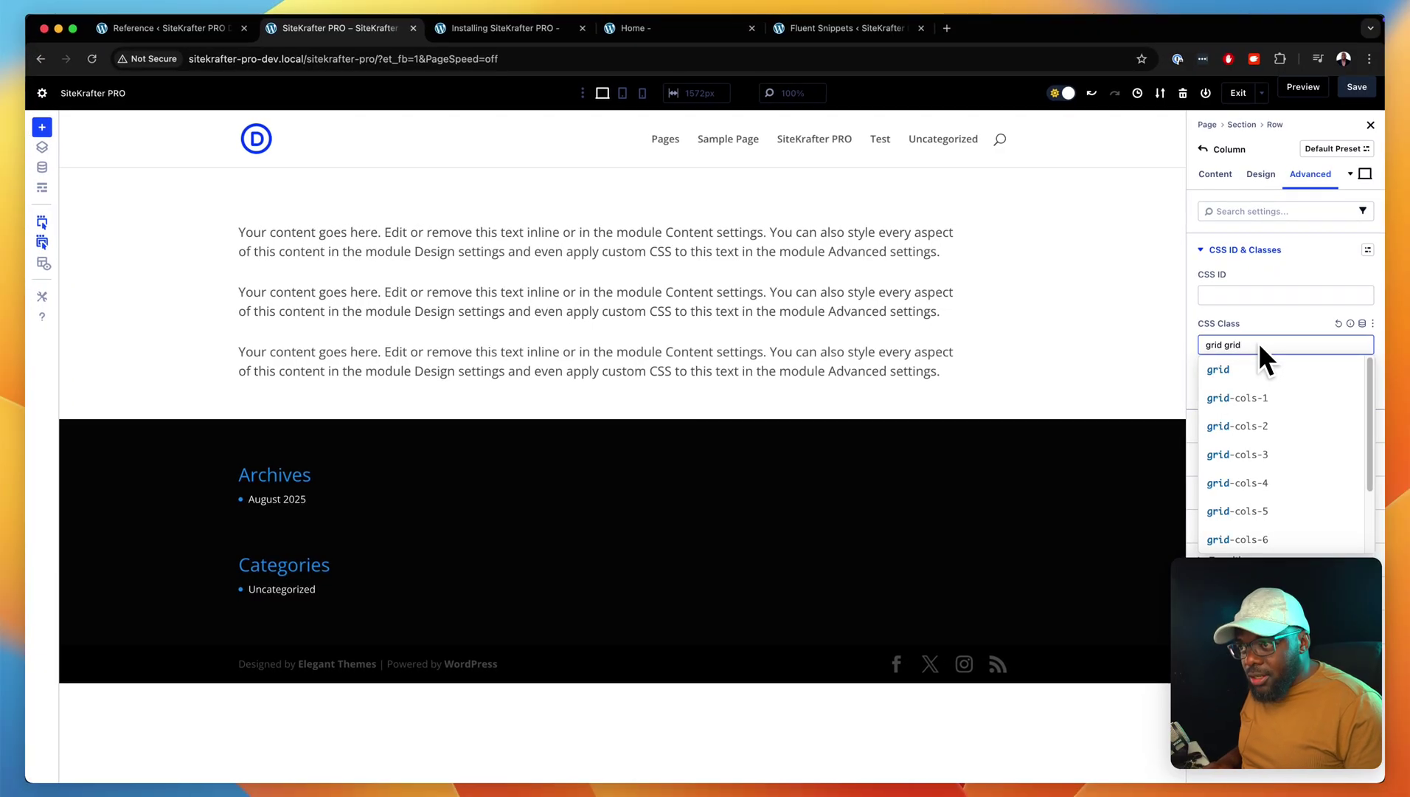
{"action": "type", "text": "-a"}
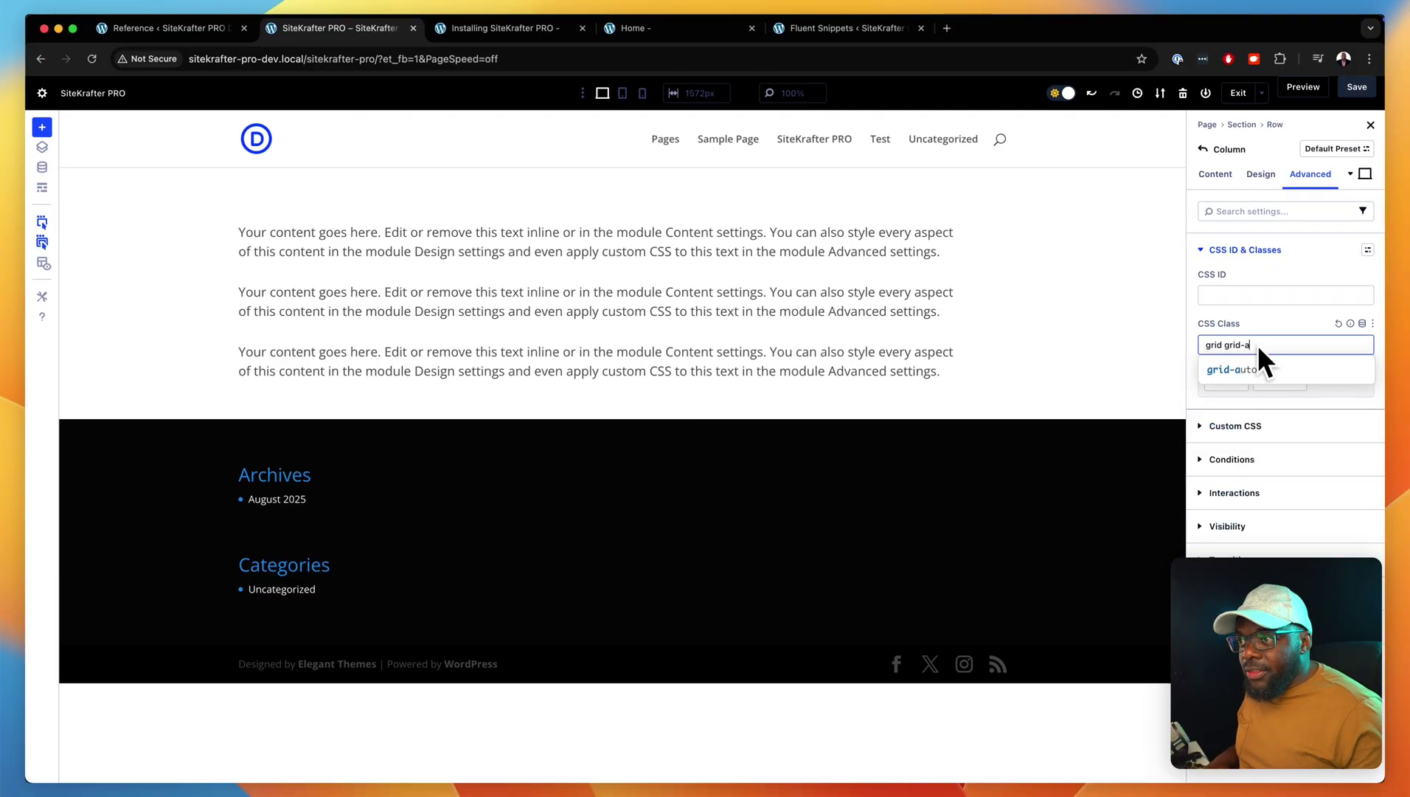
{"action": "left_click", "coordinate": [1247, 370]}
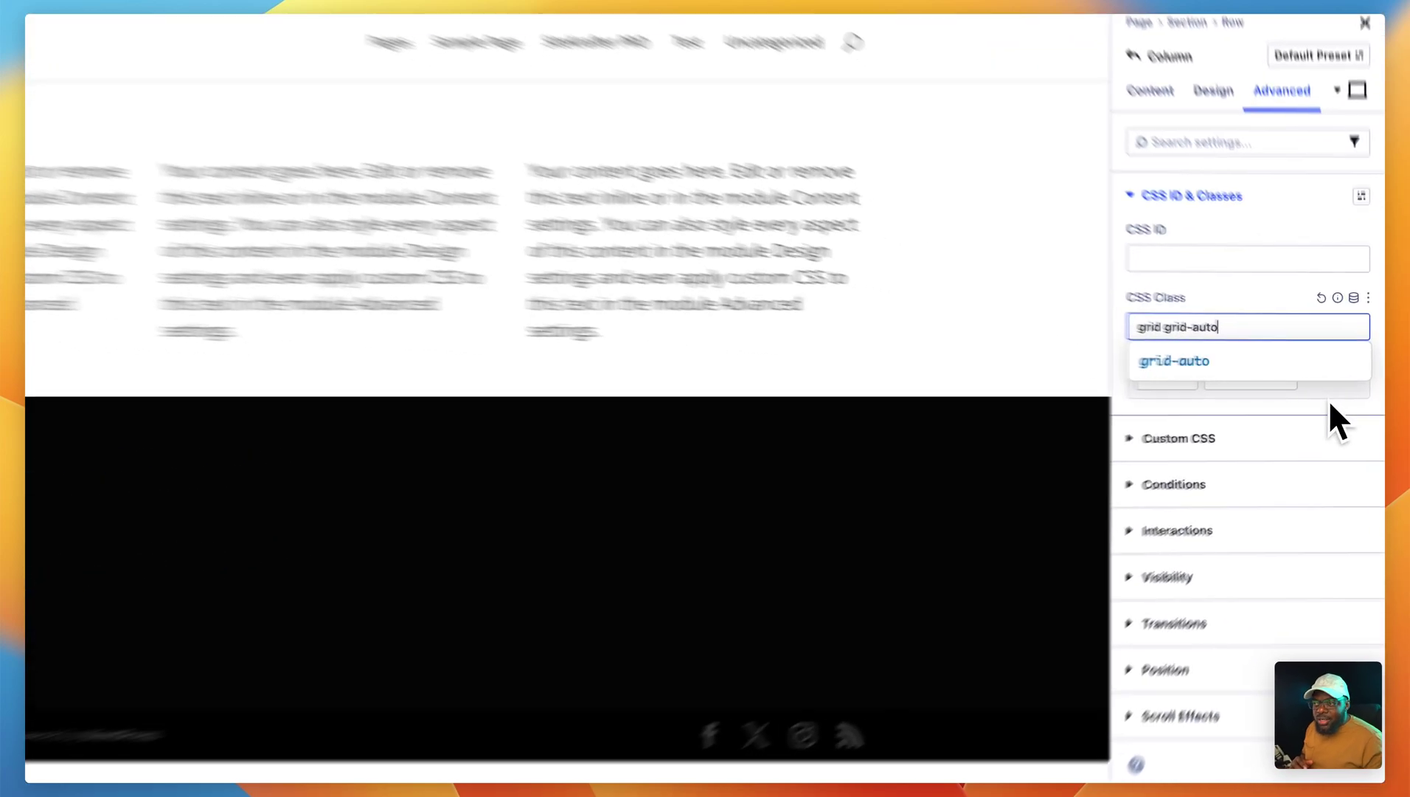
{"action": "left_click", "coordinate": [1345, 400]}
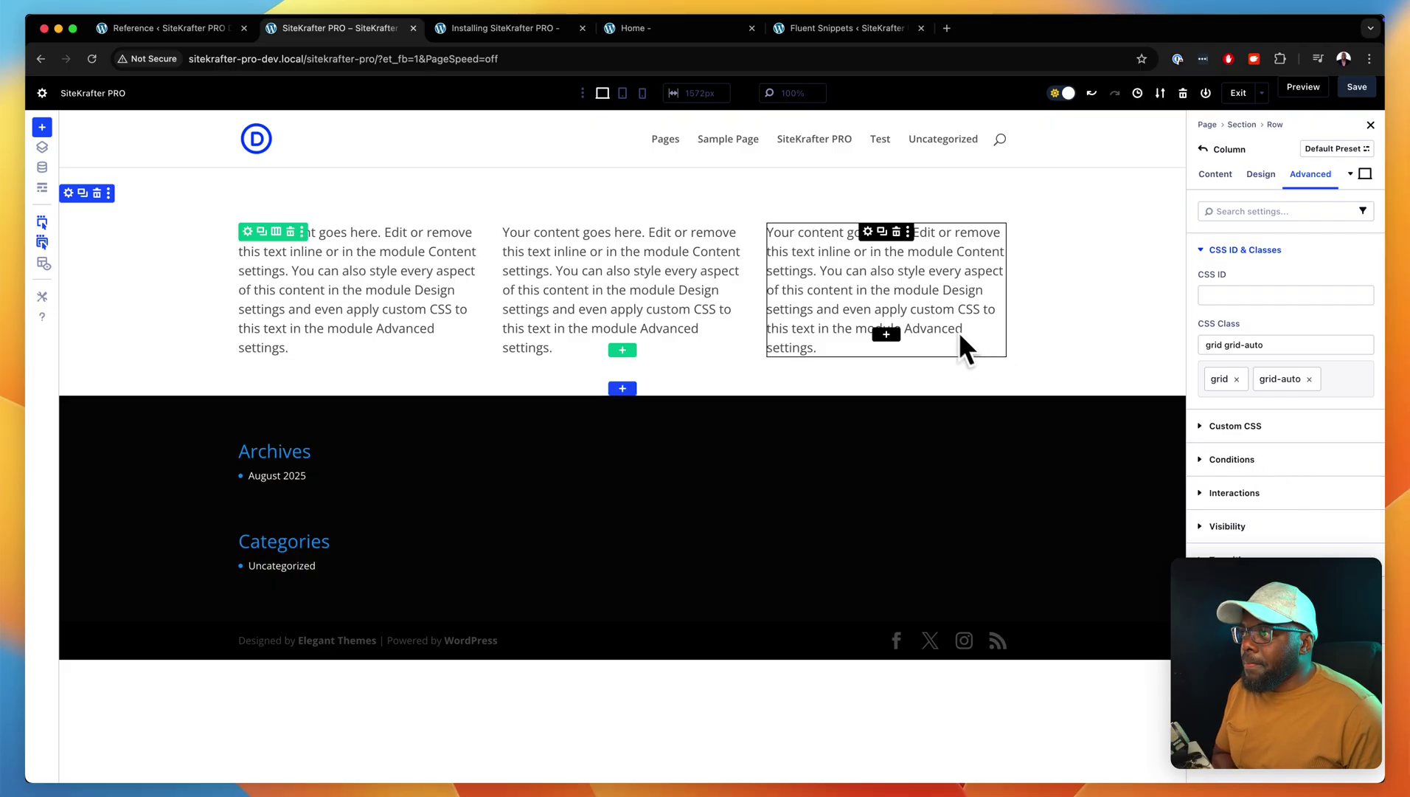
{"action": "left_click", "coordinate": [719, 33]}
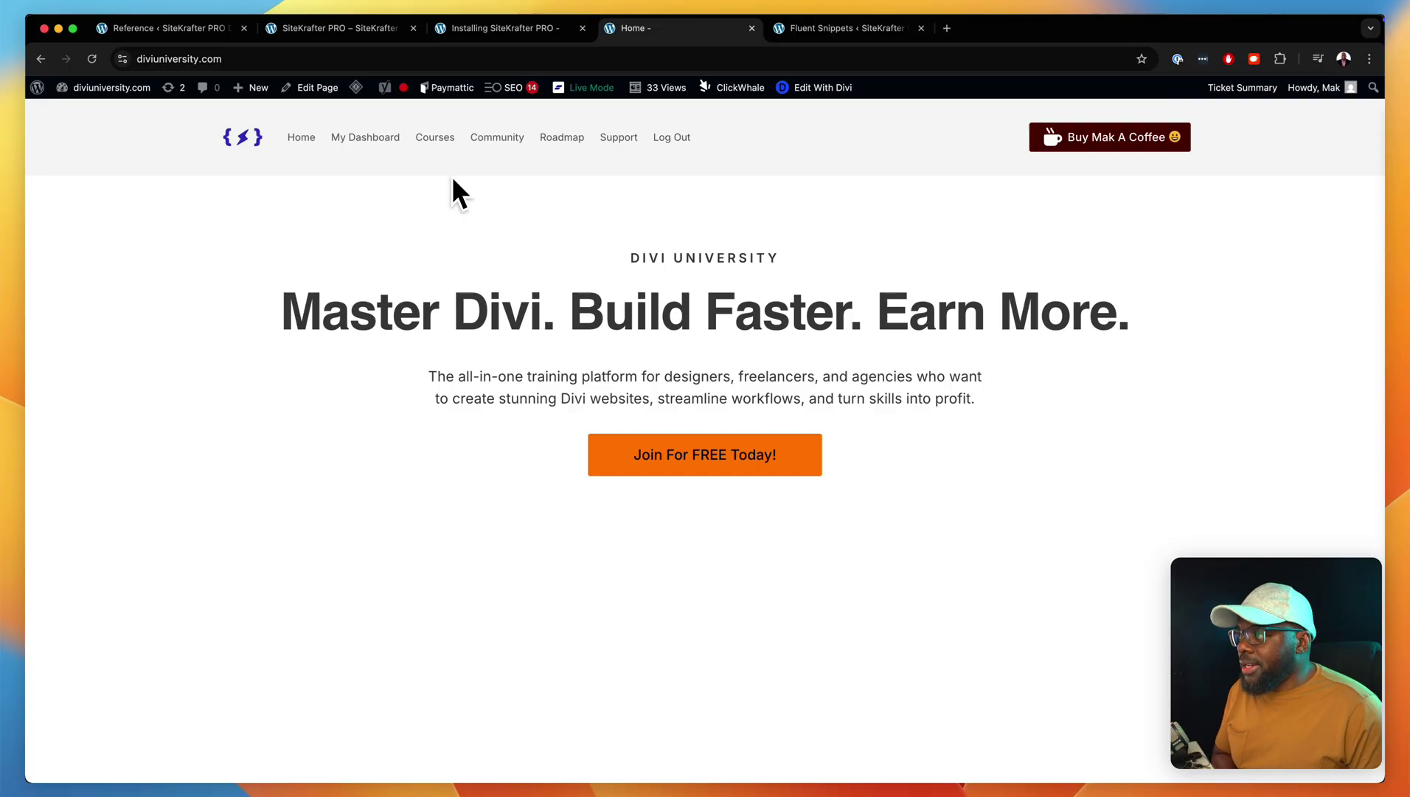
- Scroll through the Divi University community feed and go back to the homepage
{"action": "left_click", "coordinate": [508, 141]}
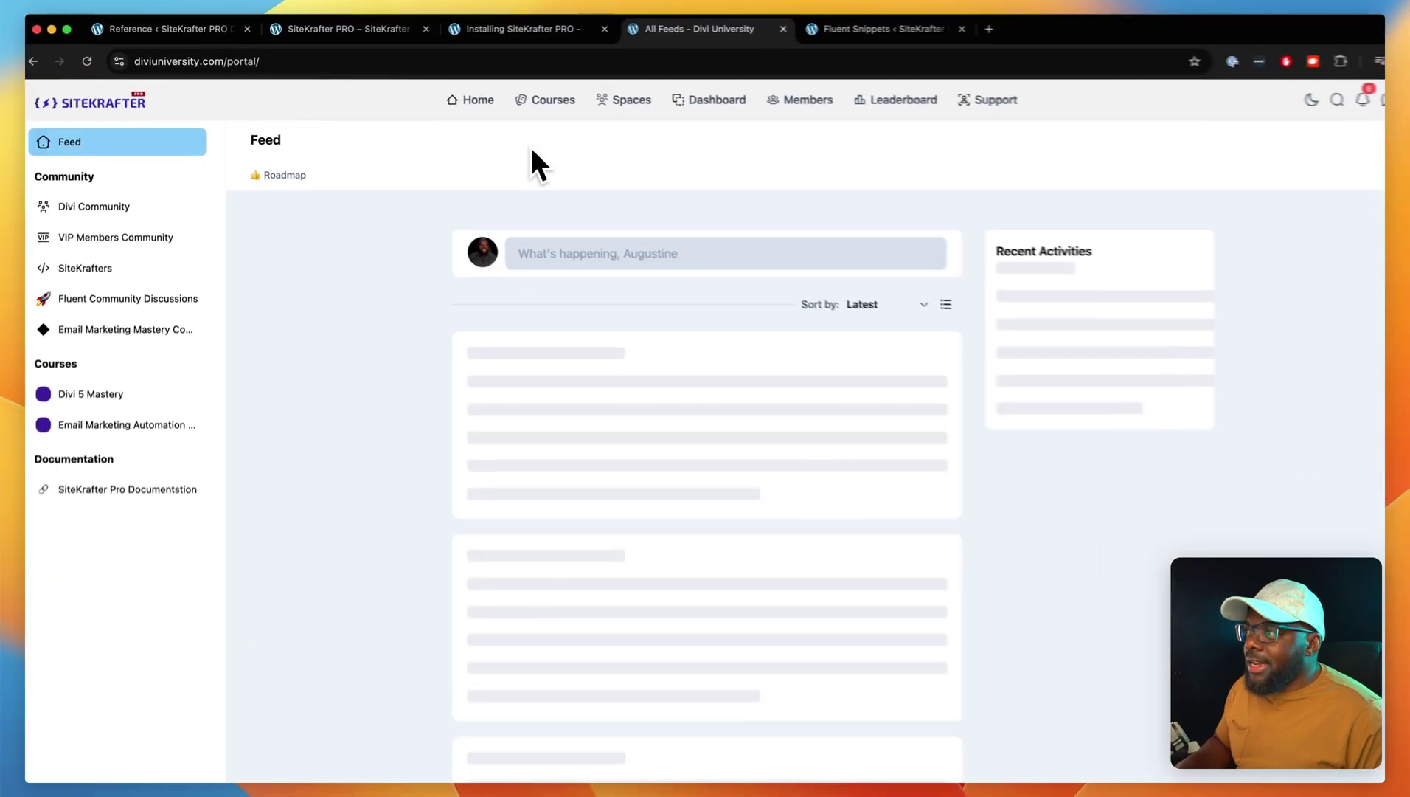
{"action": "scroll", "coordinate": [421, 462], "scroll_direction": "down", "scroll_amount": 3}
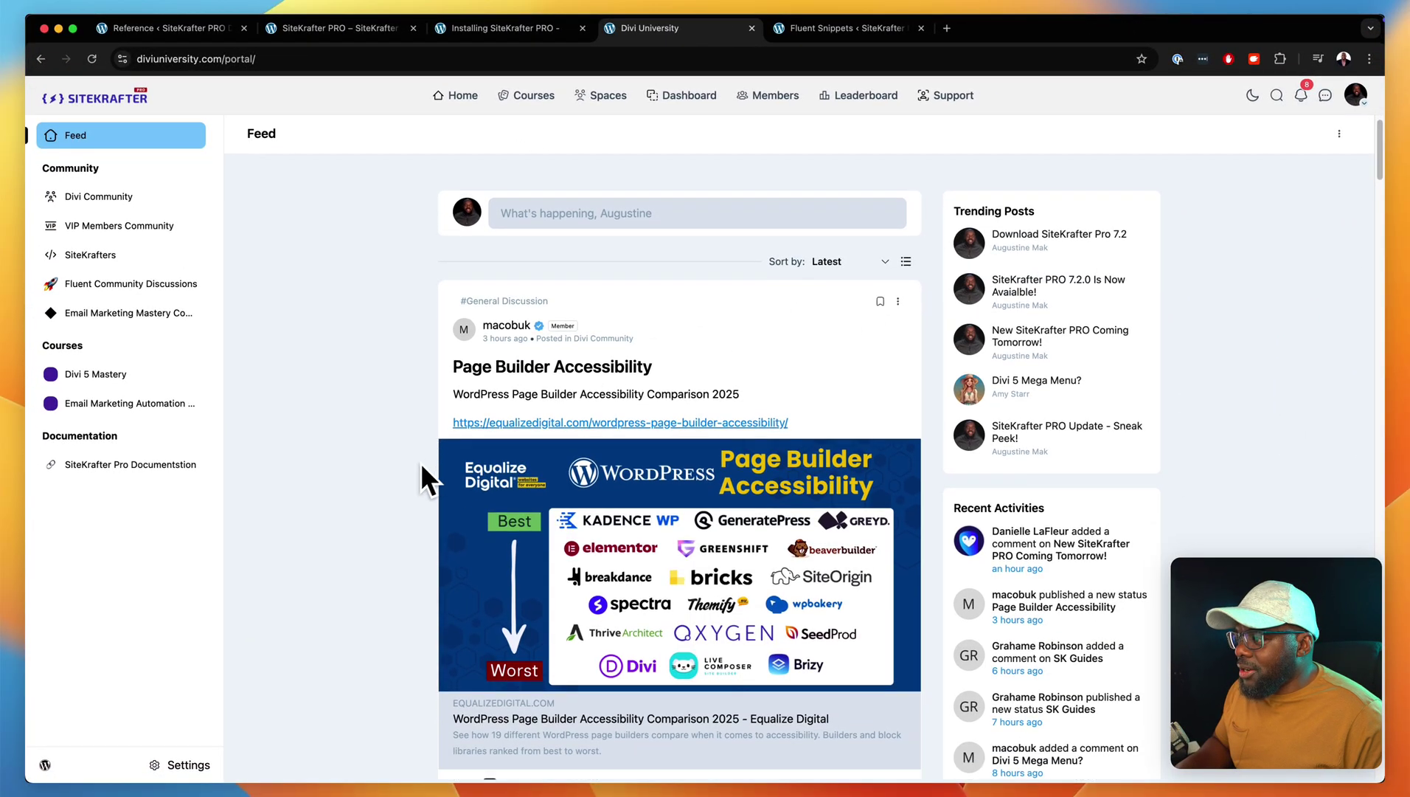
{"action": "scroll", "coordinate": [400, 466], "scroll_direction": "down", "scroll_amount": 10}
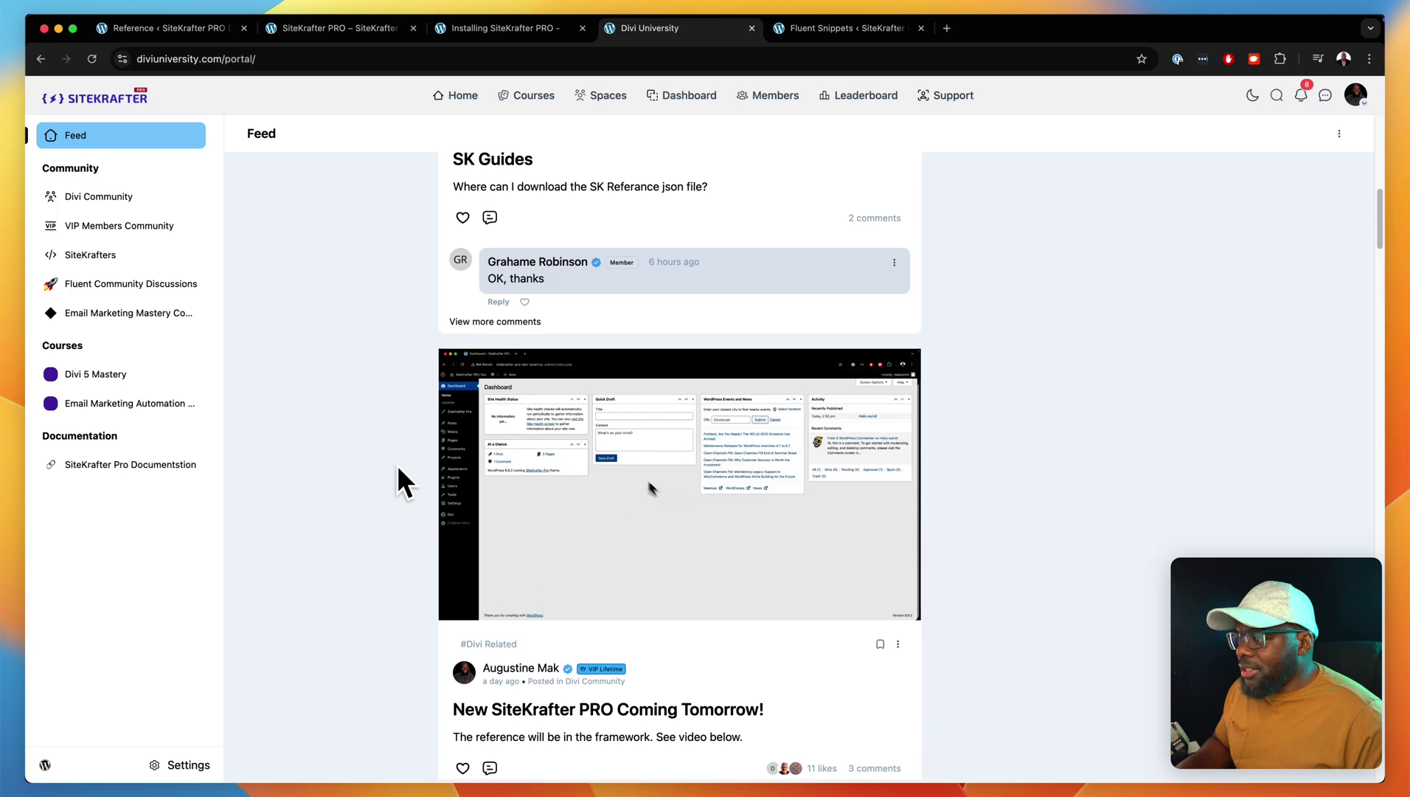
{"action": "scroll", "coordinate": [398, 467], "scroll_direction": "down", "scroll_amount": 10}
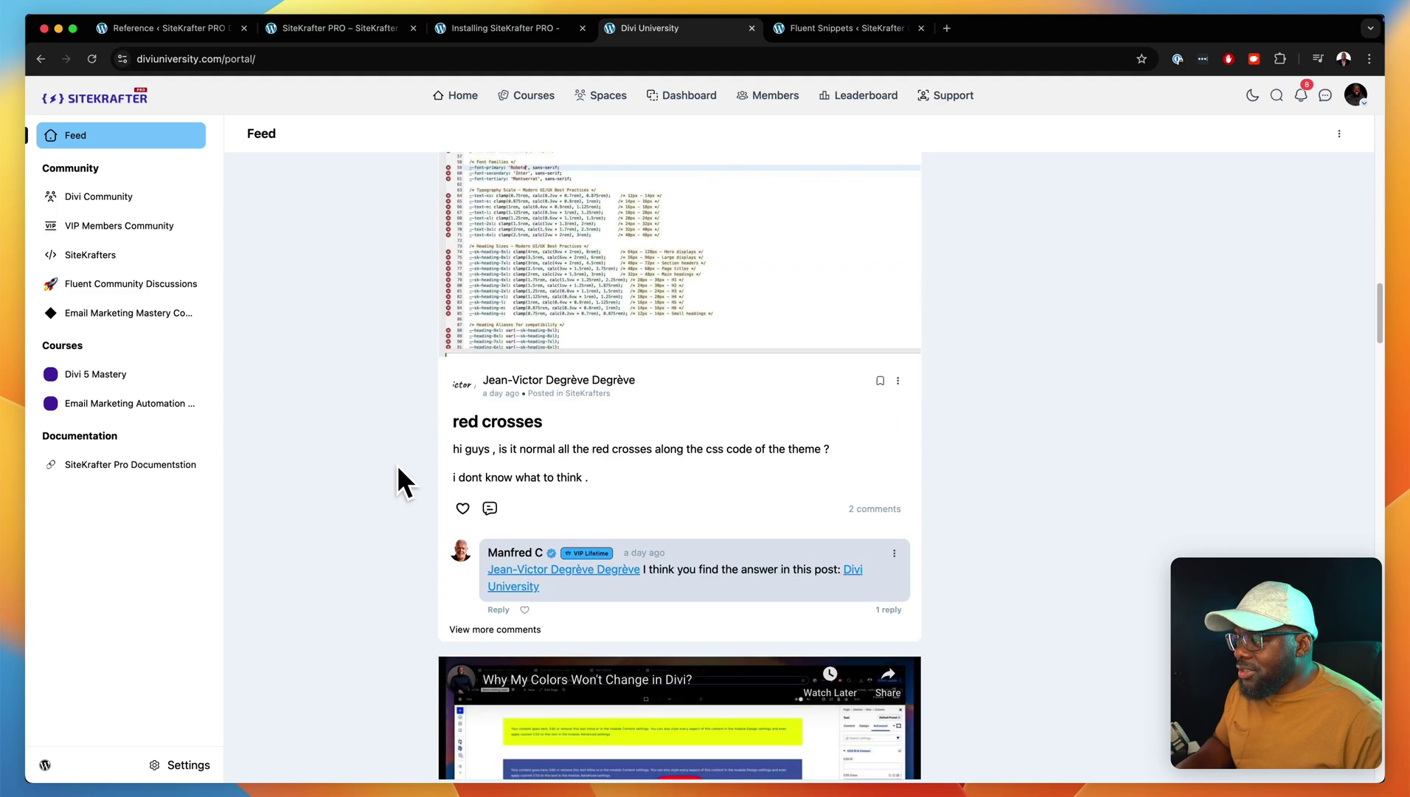
{"action": "scroll", "coordinate": [399, 468], "scroll_direction": "up", "scroll_amount": 5}
{"action": "scroll", "coordinate": [397, 464], "scroll_direction": "up", "scroll_amount": 15}
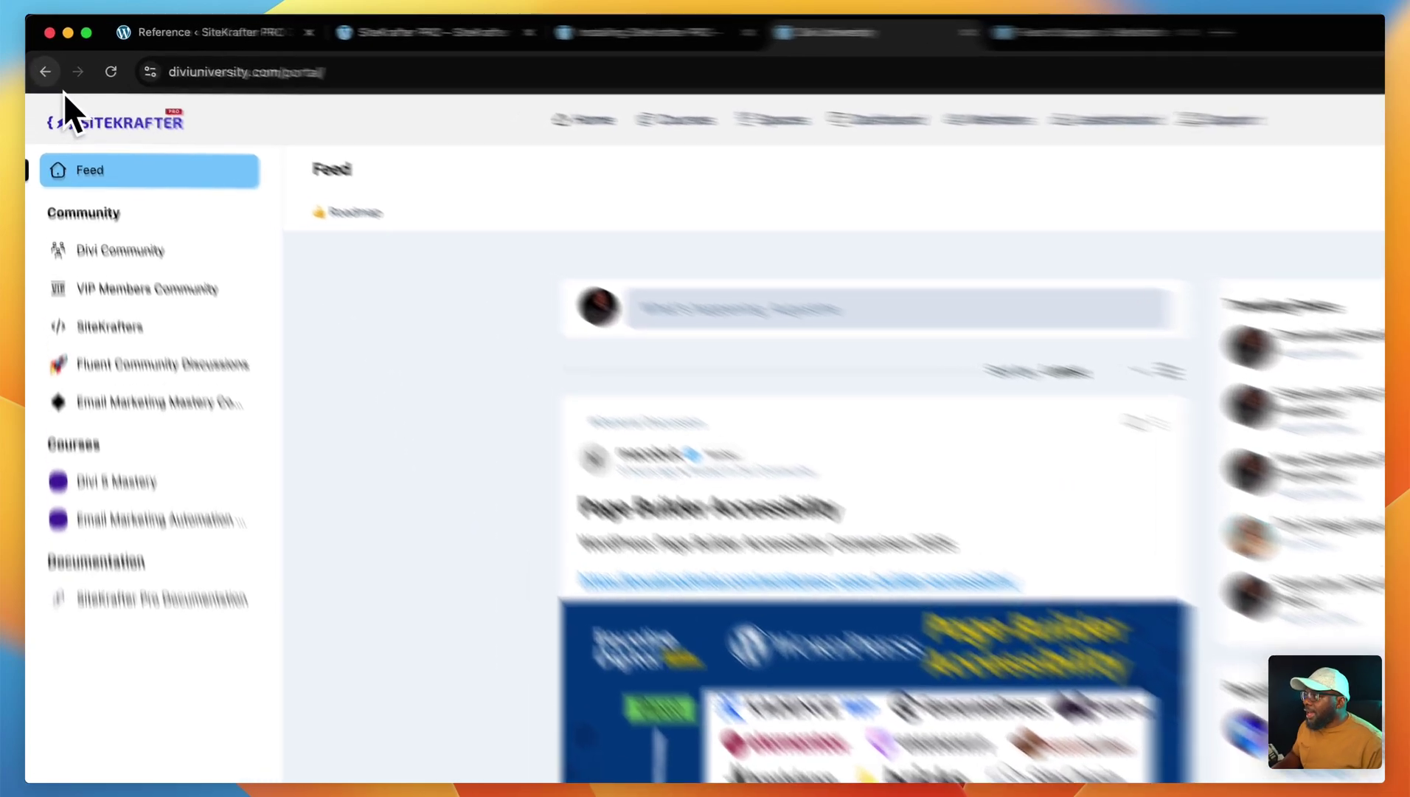
{"action": "left_click", "coordinate": [41, 58]}
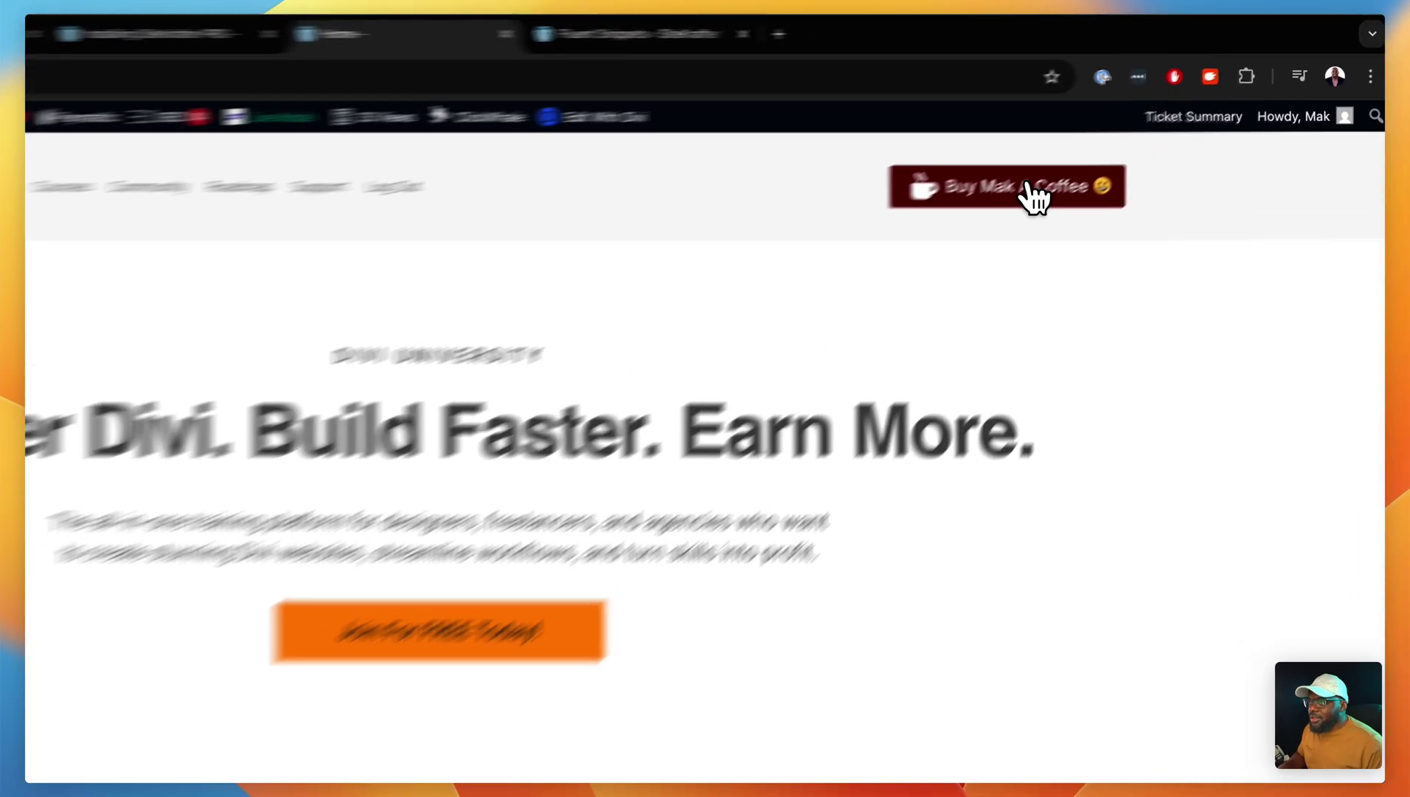
- Open the Buy Me A Coffee checkout page and review its coffee and payment options
{"action": "left_click", "coordinate": [1123, 146]}
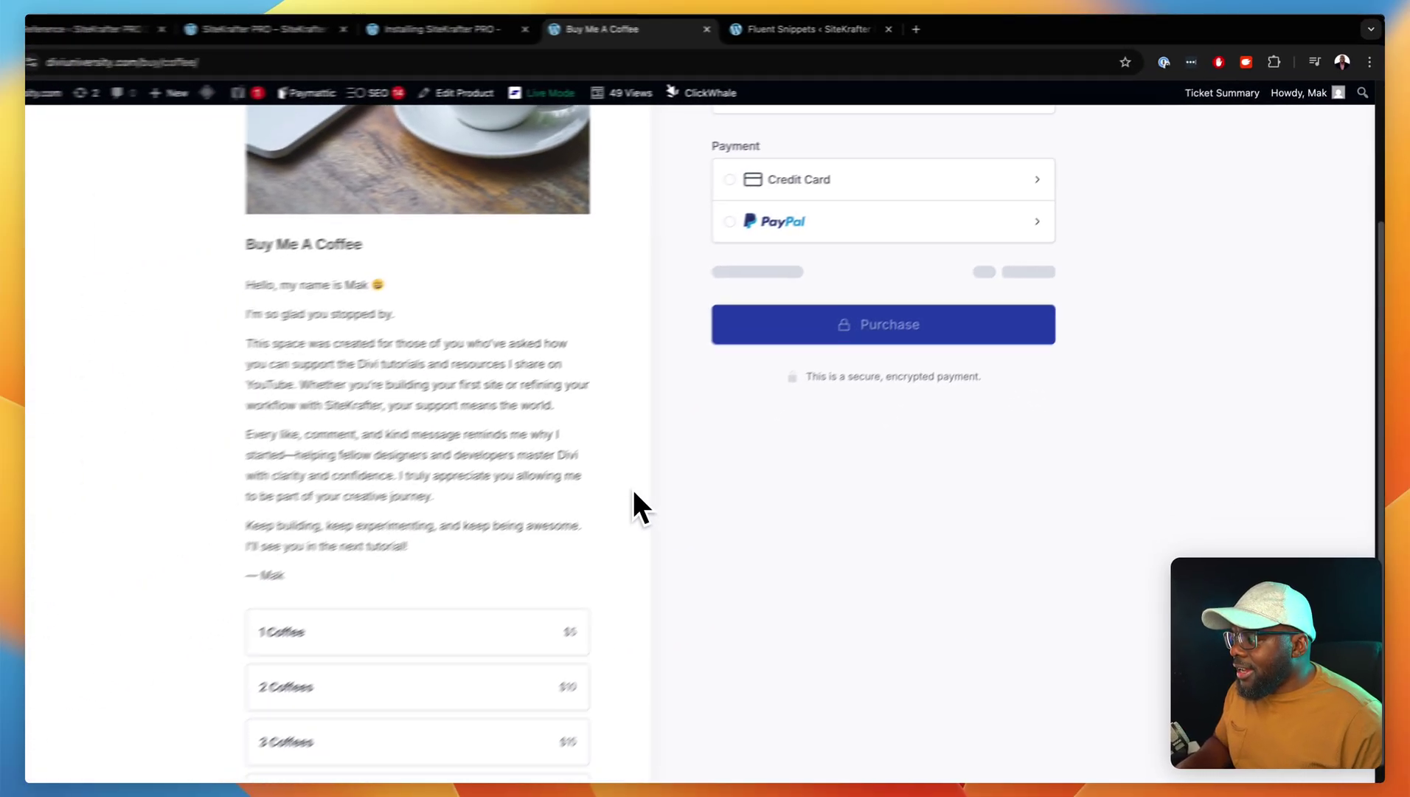
{"action": "scroll", "coordinate": [649, 490], "scroll_direction": "down", "scroll_amount": 3}
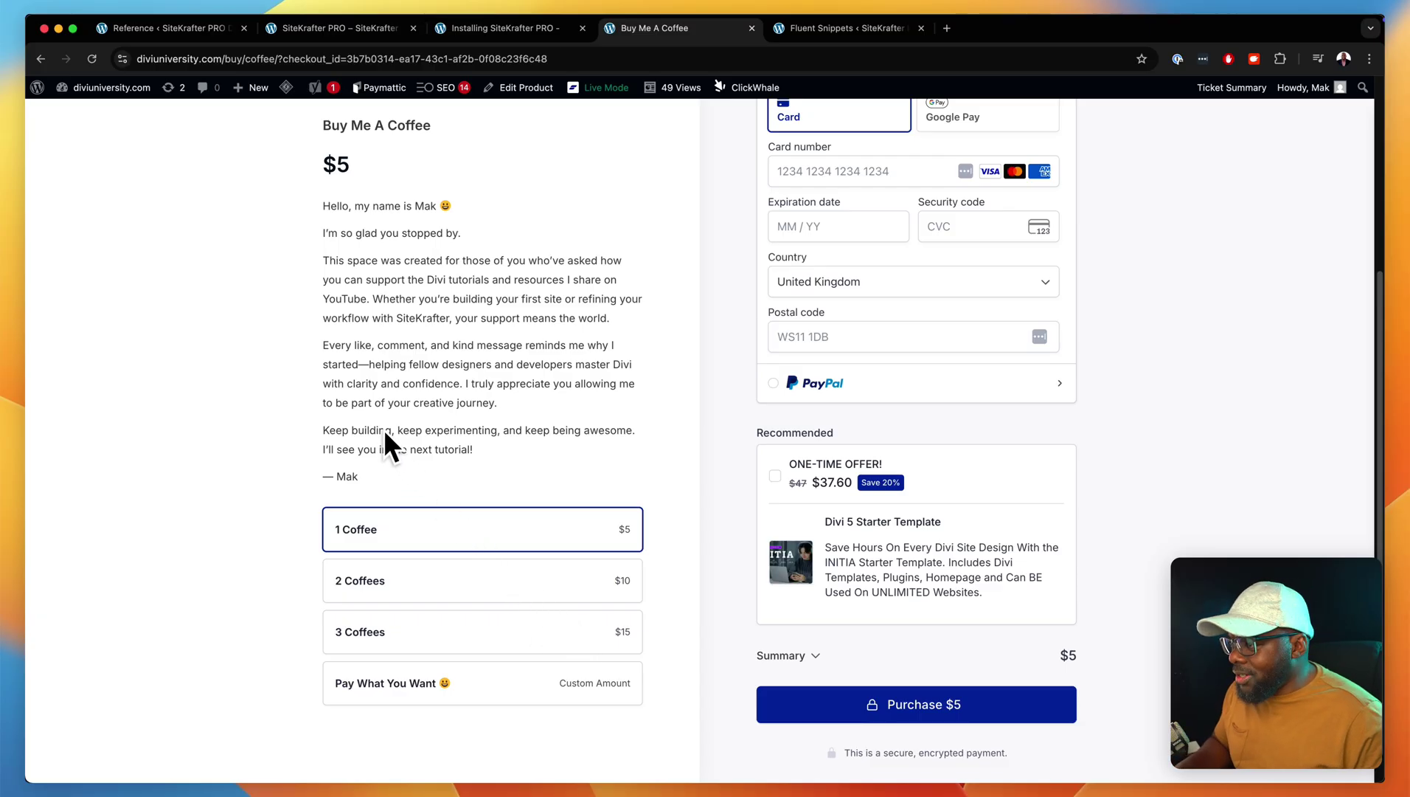
{"action": "scroll", "coordinate": [330, 325], "scroll_direction": "up", "scroll_amount": 5}
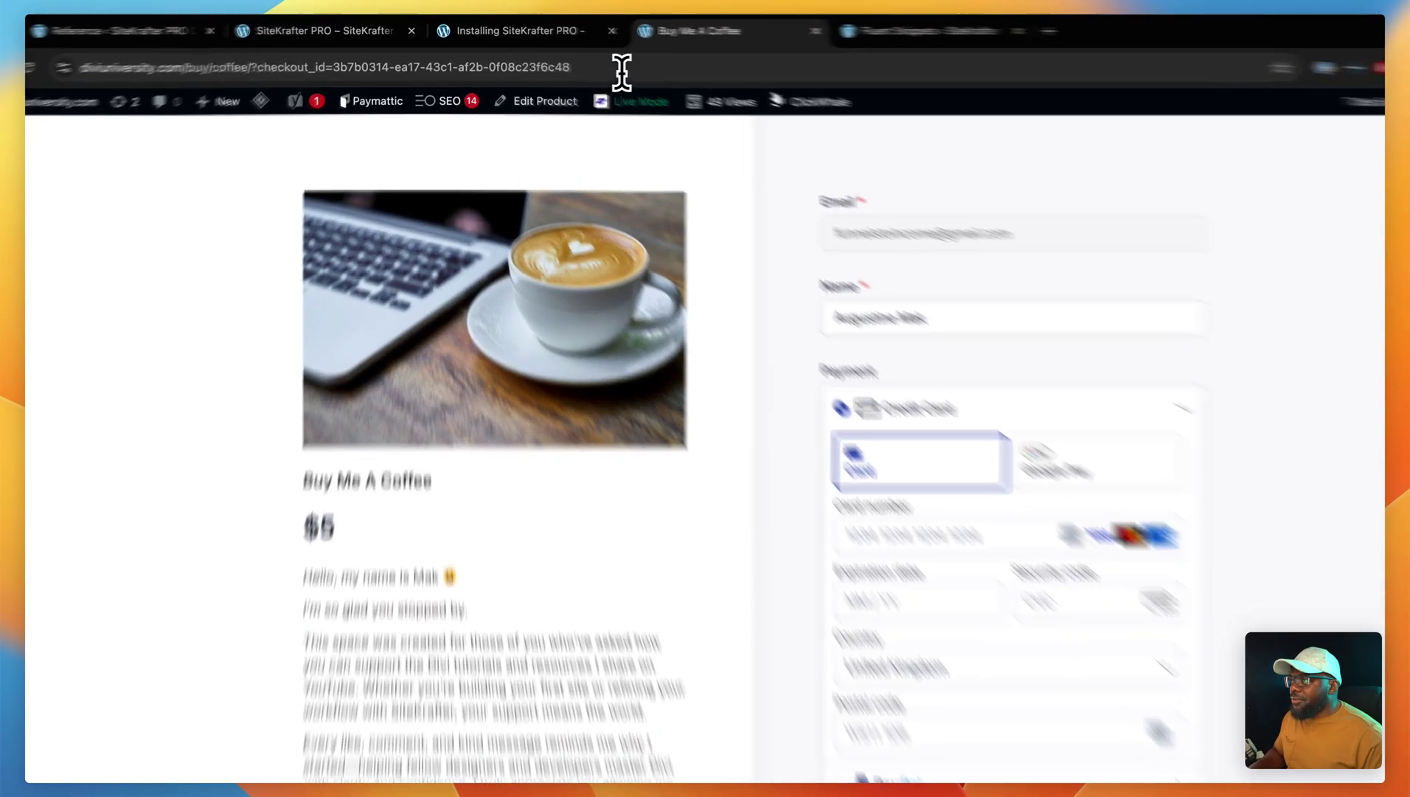
{"action": "left_click", "coordinate": [622, 72]}
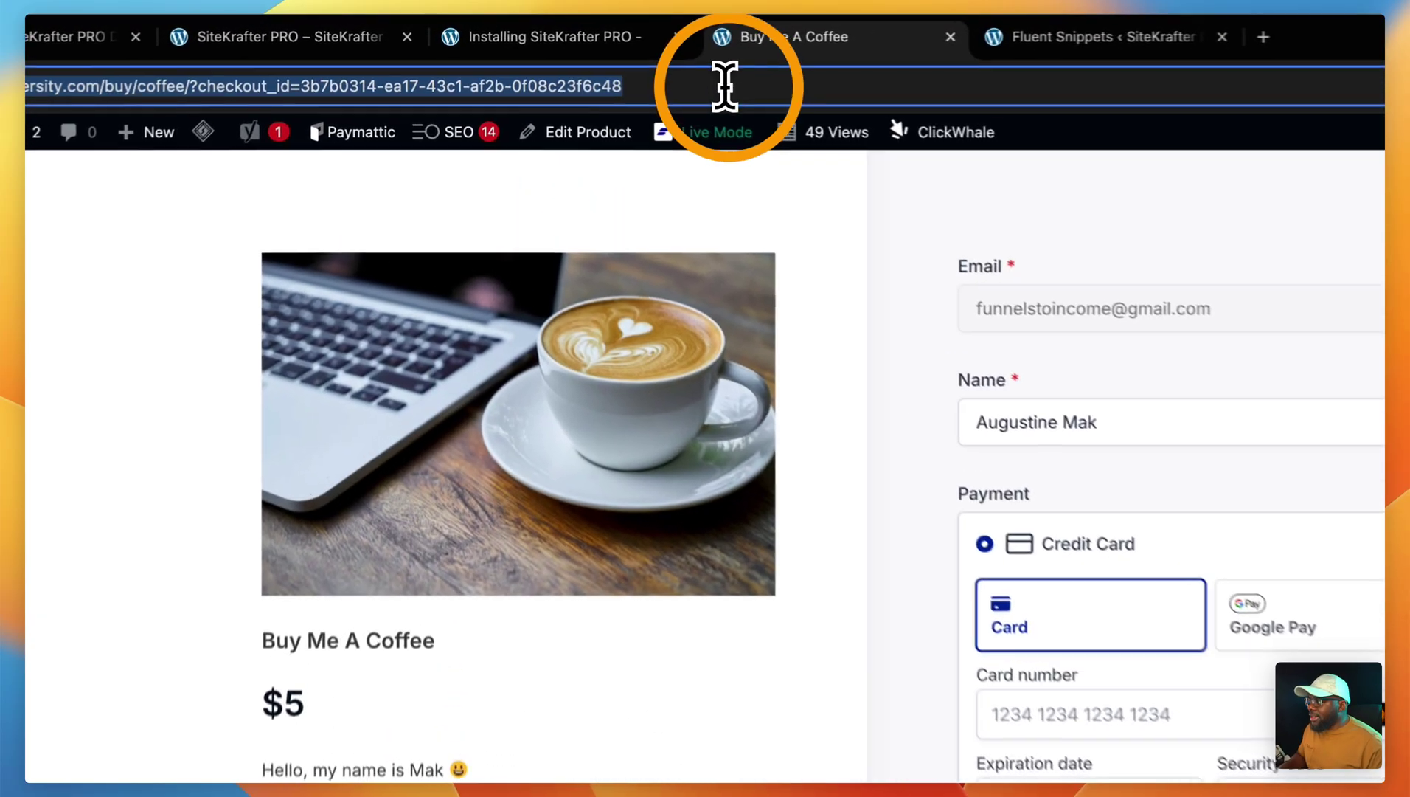
- Load sitekrafter.com and go to the SiteKrafter PRO pricing page
{"action": "type", "text": "site"}
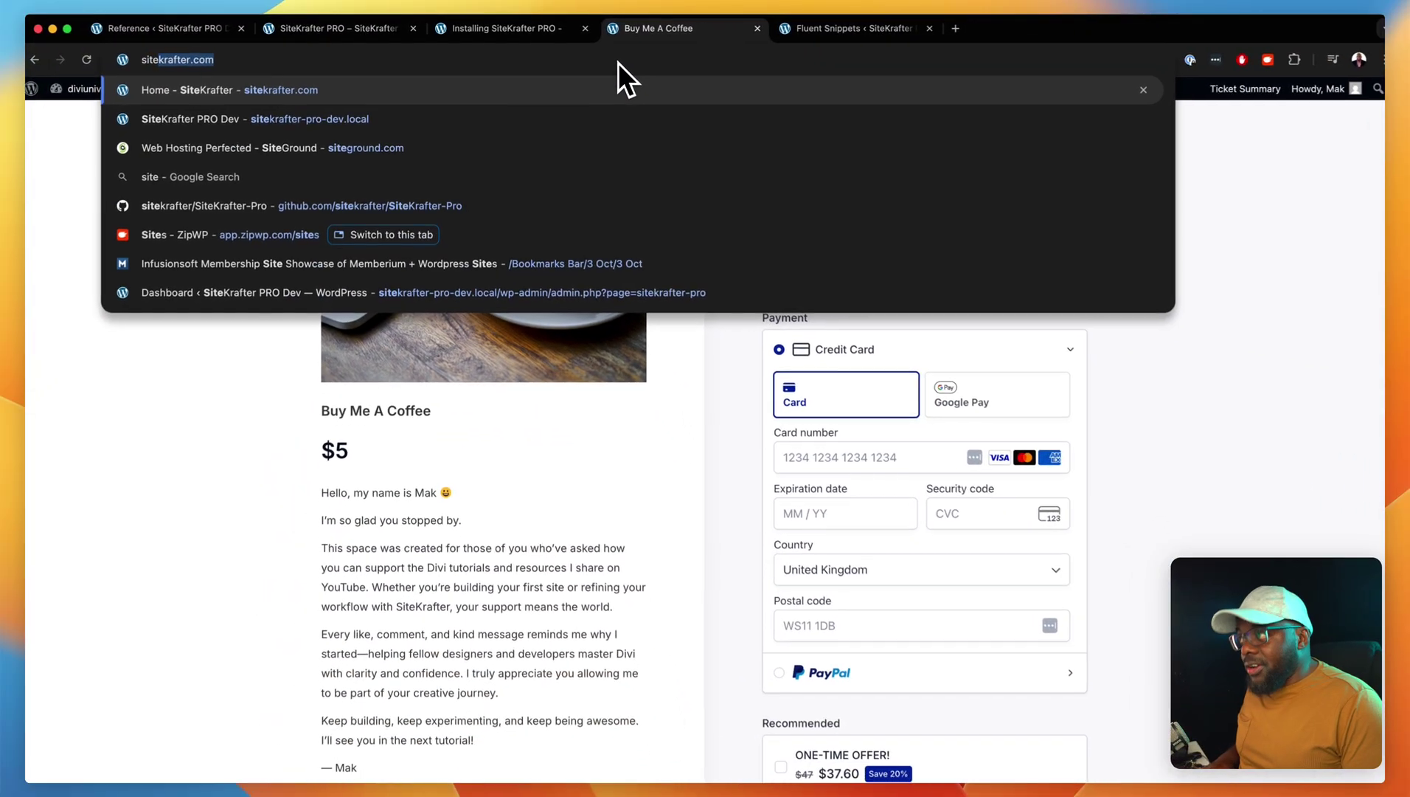
{"action": "key", "text": "Return"}
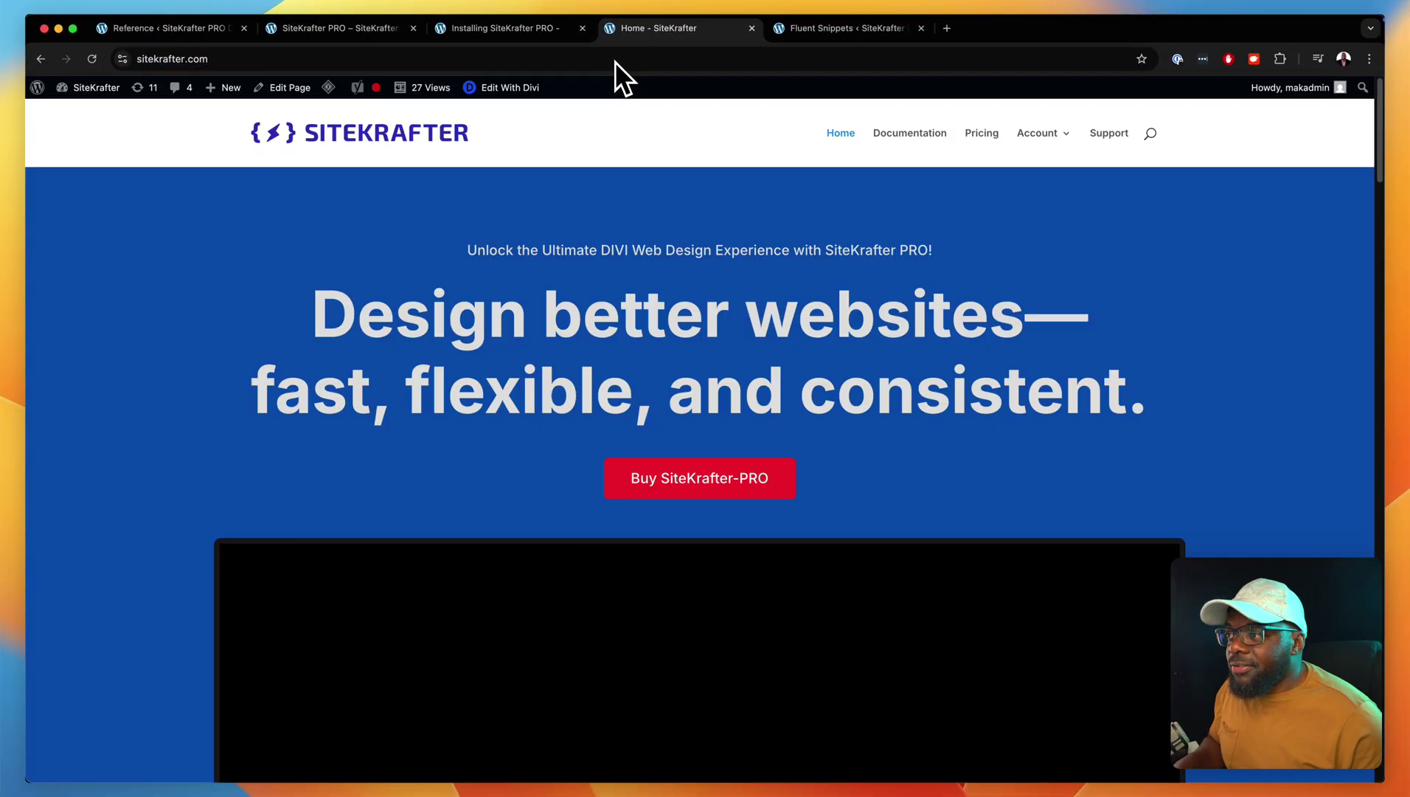
{"action": "left_click", "coordinate": [703, 478]}
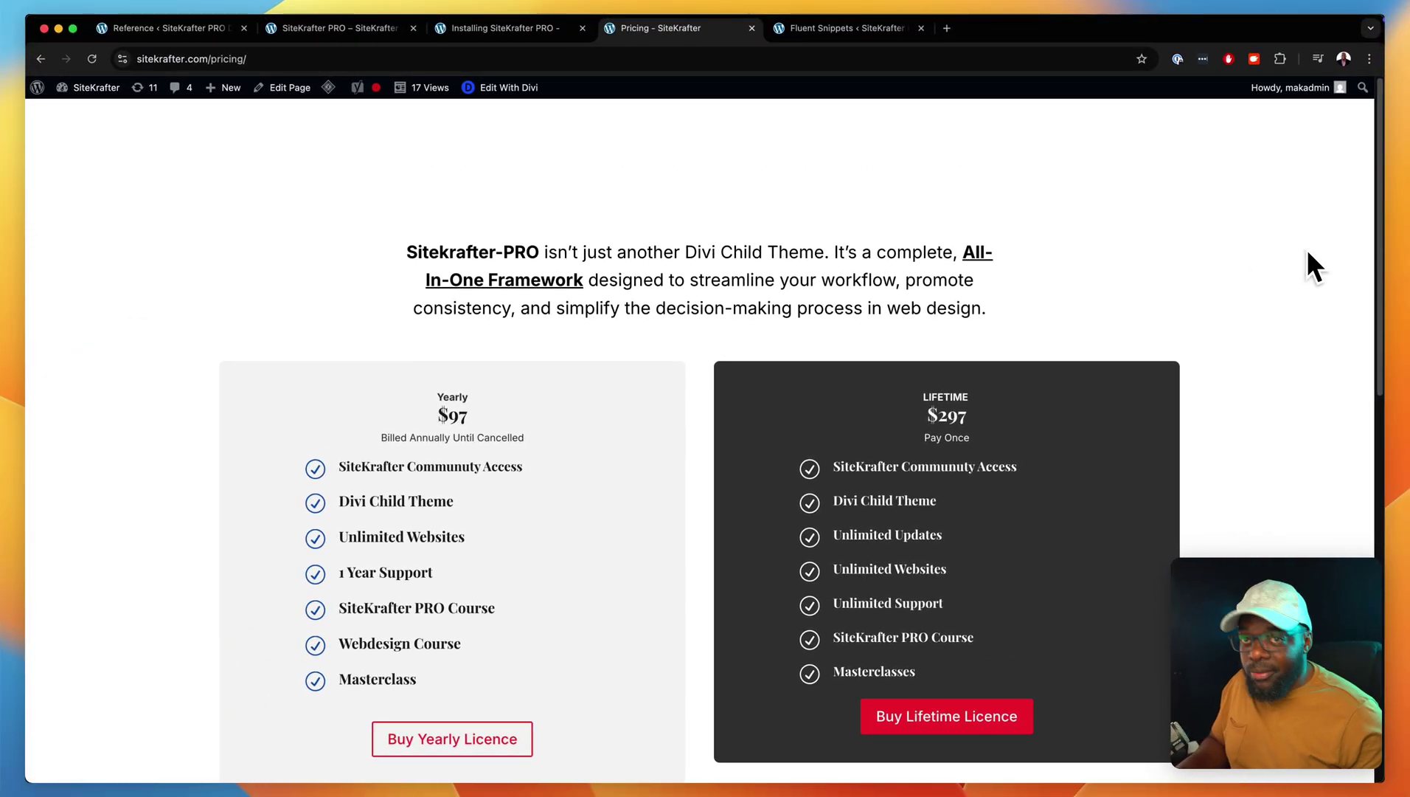
- Start checkout for the $297 SiteKrafter Lifetime License
{"action": "scroll", "coordinate": [1287, 369], "scroll_direction": "down", "scroll_amount": 2}
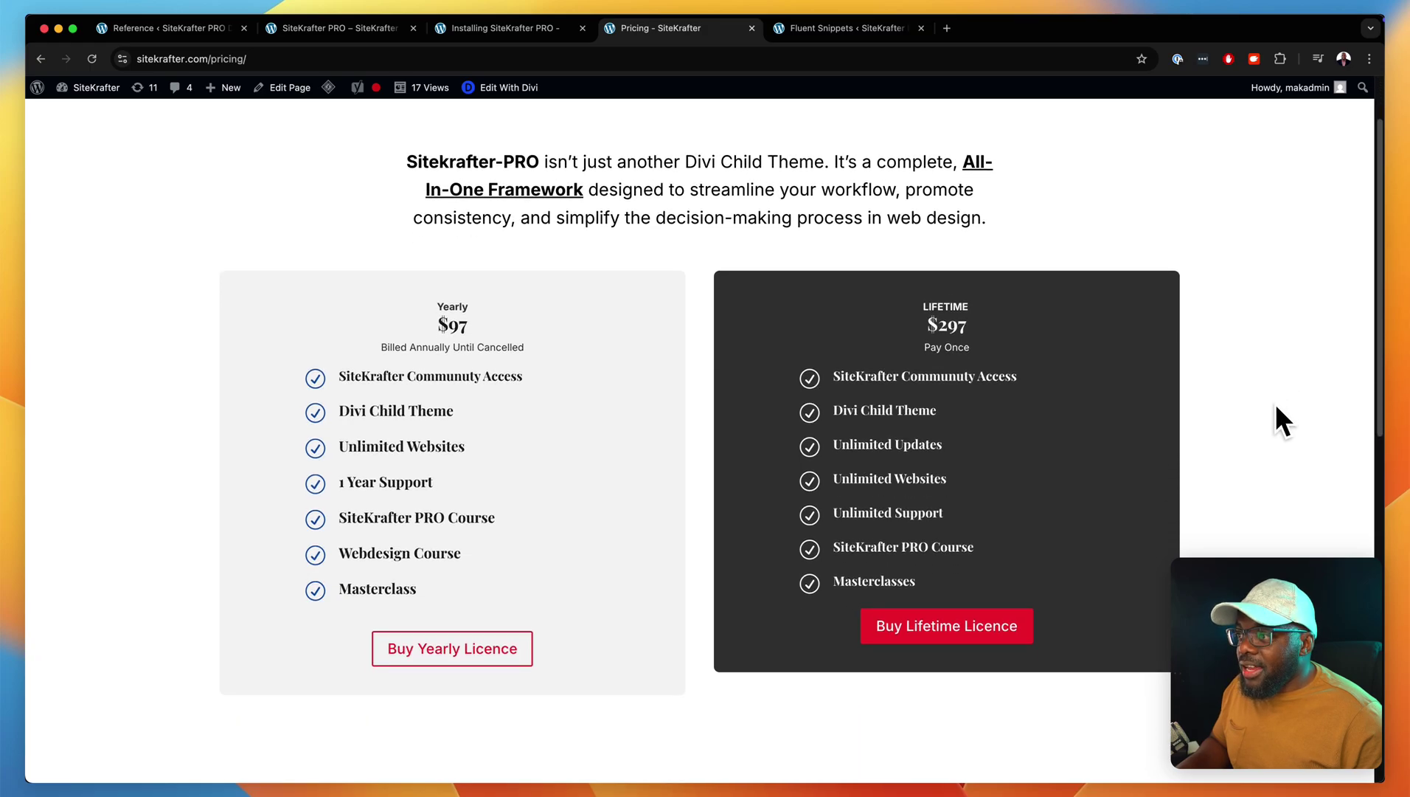
{"action": "scroll", "coordinate": [1258, 402], "scroll_direction": "down", "scroll_amount": 1}
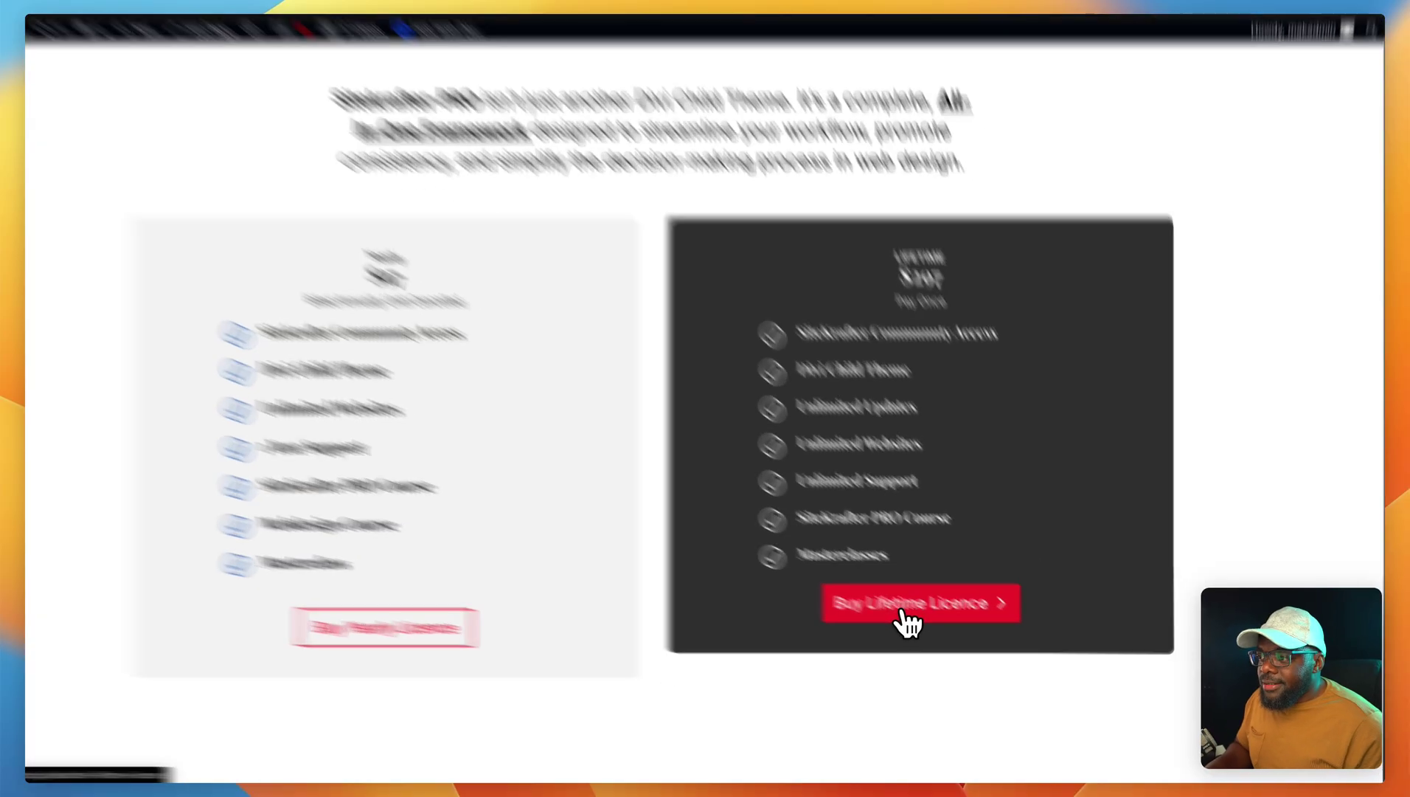
{"action": "left_click", "coordinate": [903, 613]}
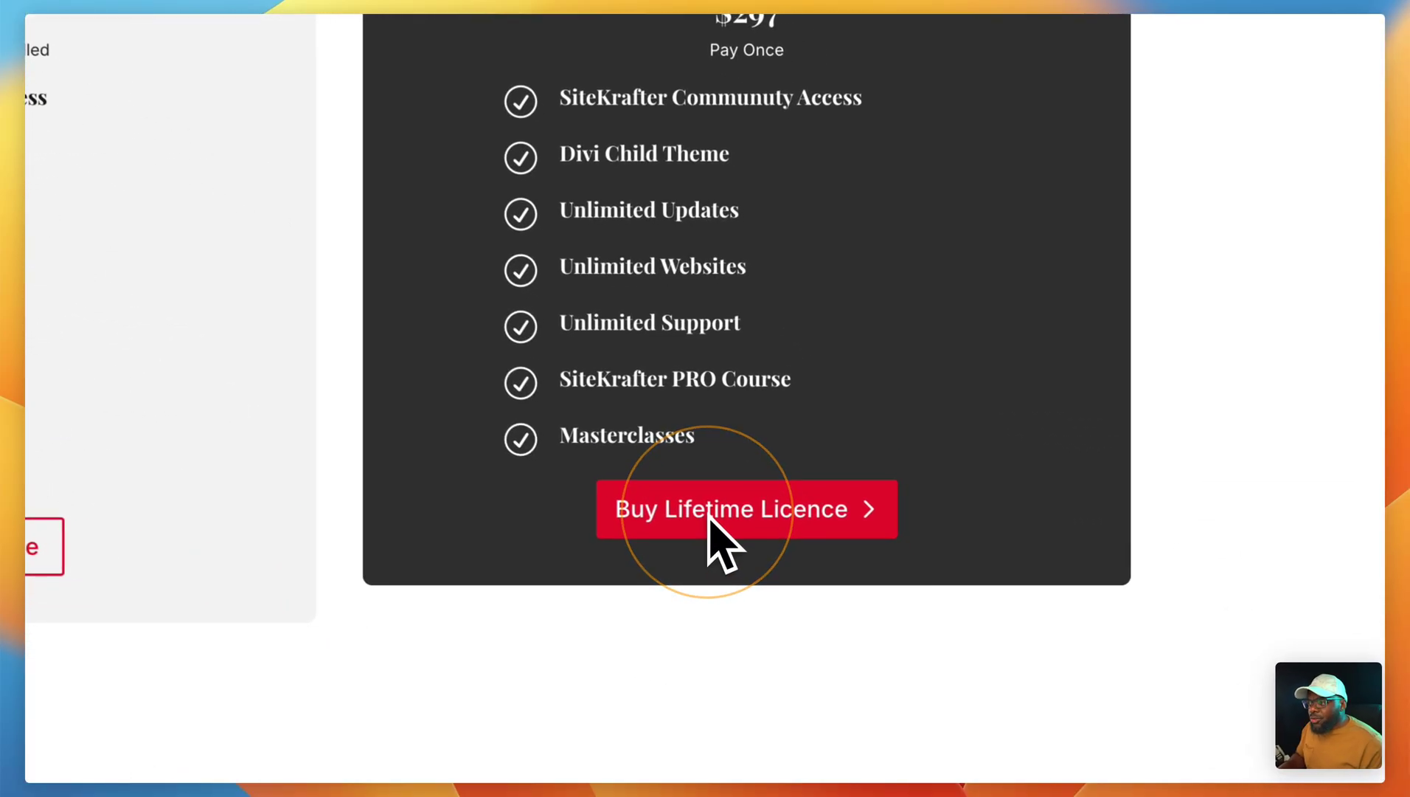